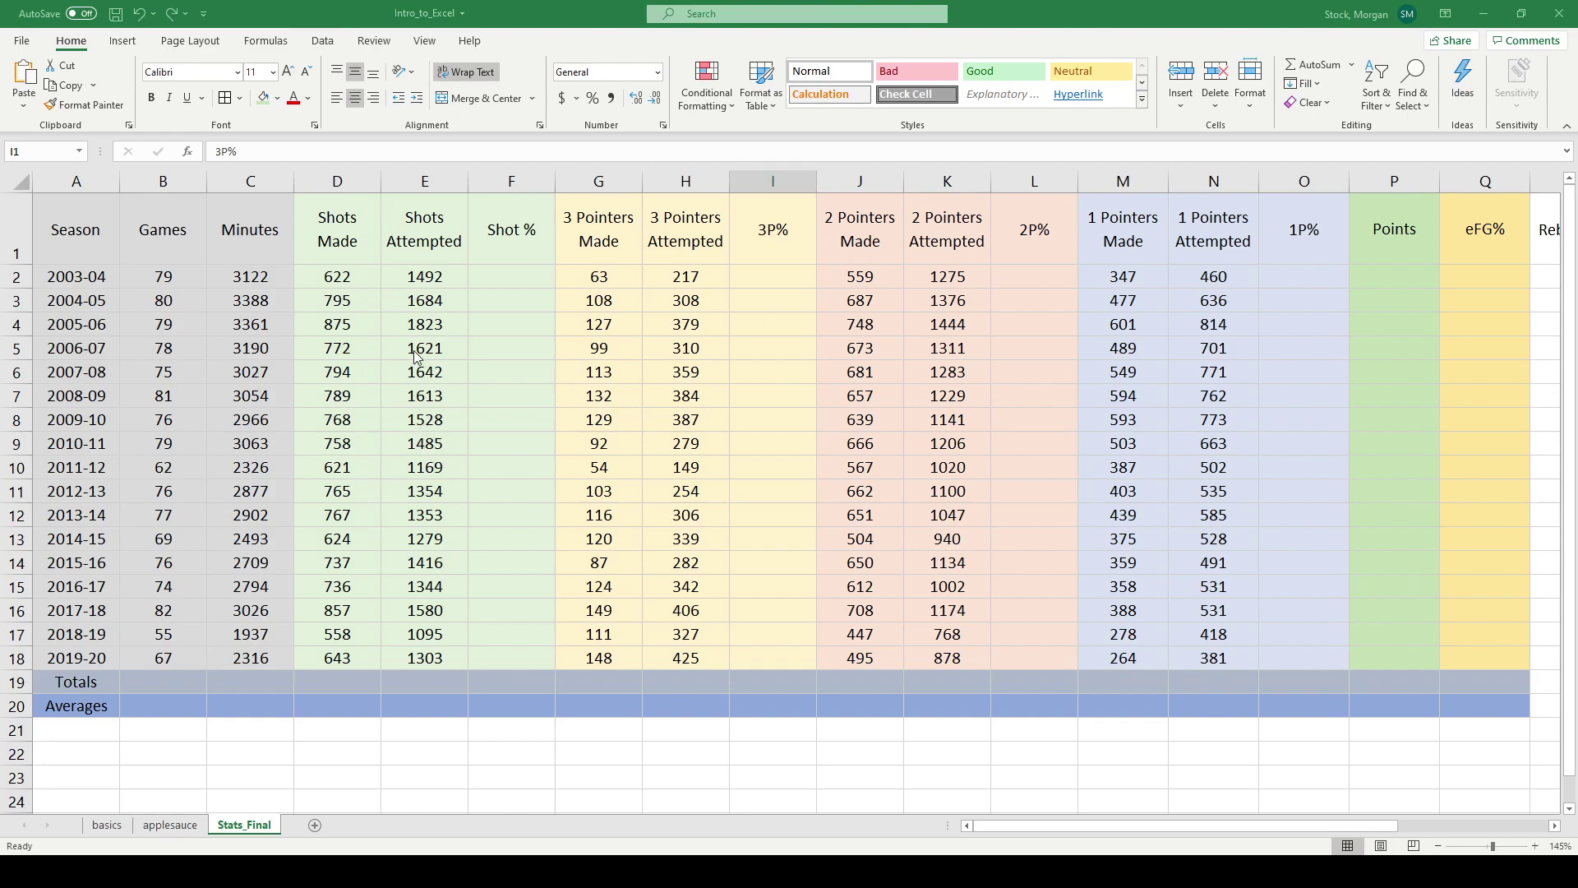
# Survey the stat column headings from Minutes through 1 Pointers.
pyautogui.click(269, 304)
pyautogui.click(255, 244)
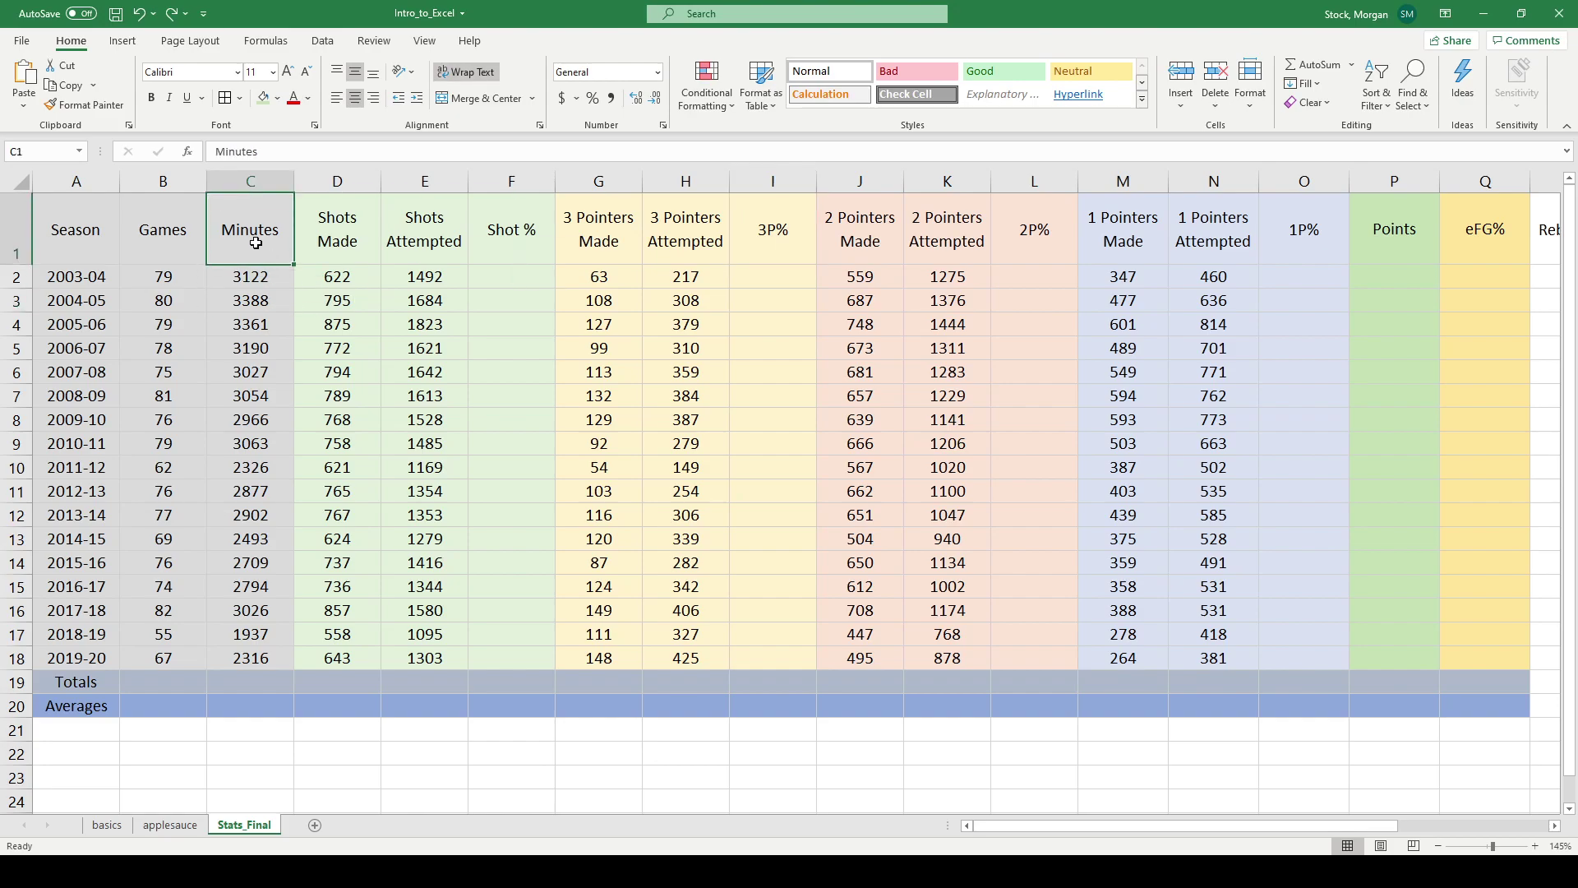
pyautogui.click(313, 236)
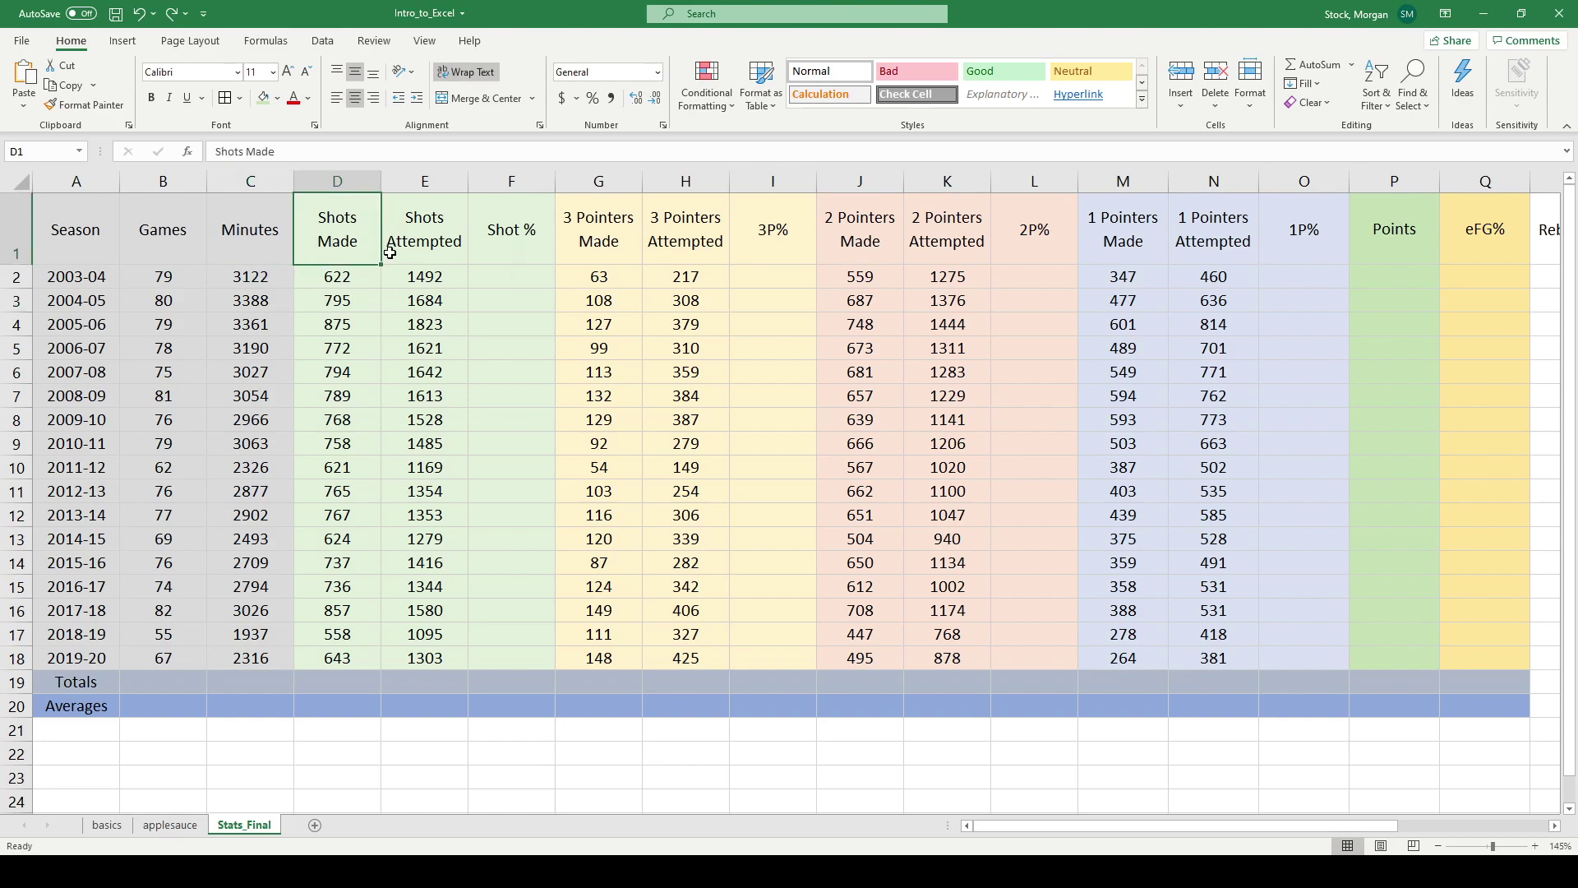
pyautogui.click(455, 217)
pyautogui.moveTo(600, 213); pyautogui.dragTo(1262, 608)
pyautogui.click(1261, 608)
pyautogui.click(506, 483)
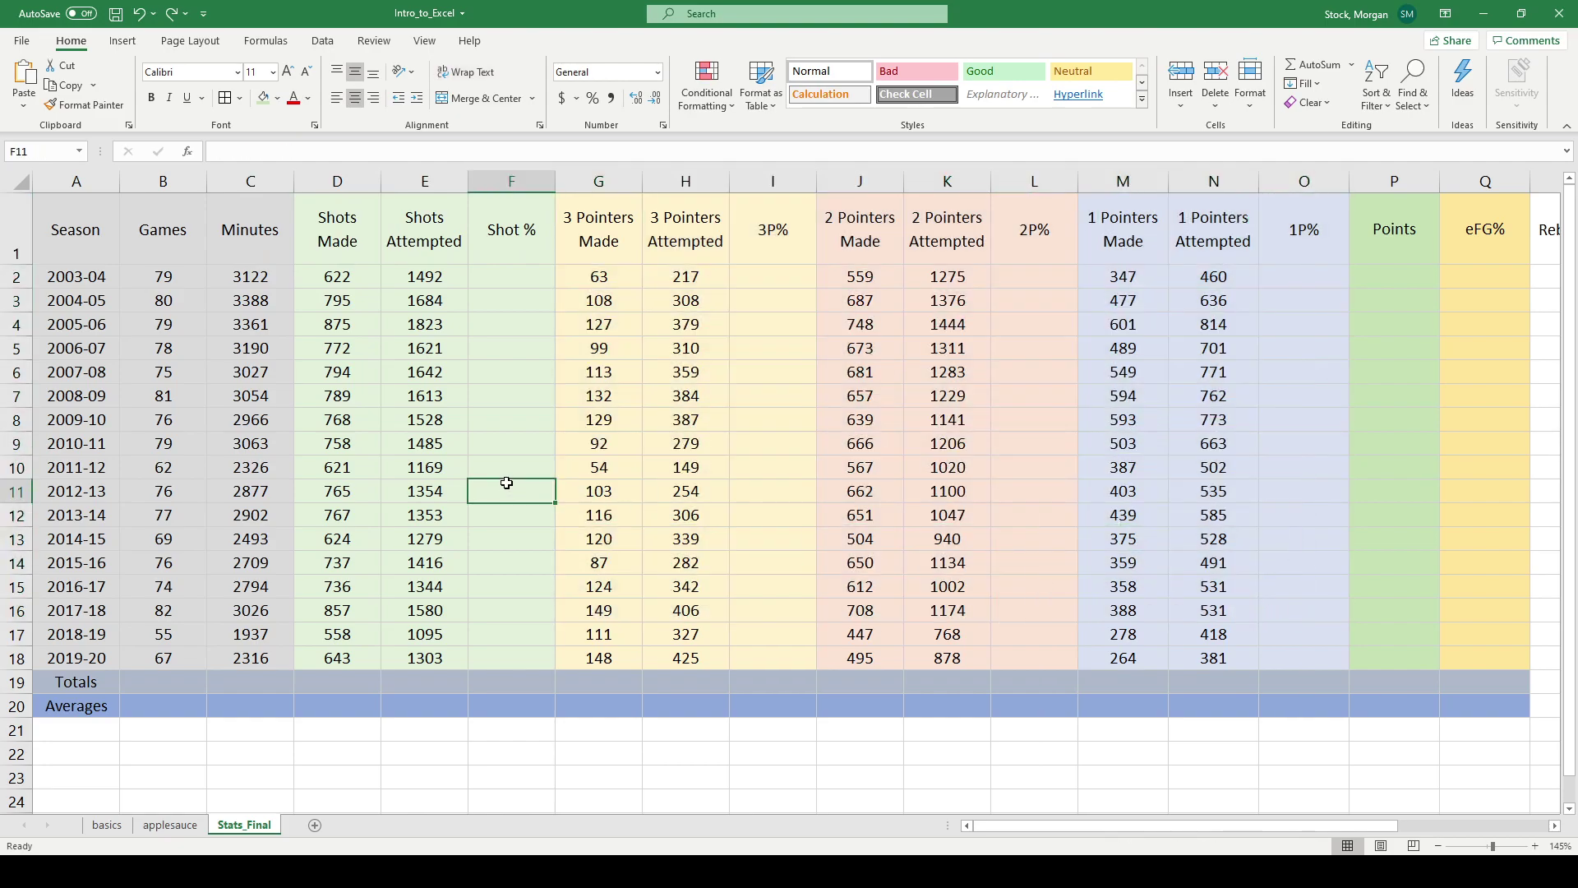
# Check the Points heading and settle on cell F2 for the Shot % formula.
pyautogui.click(518, 279)
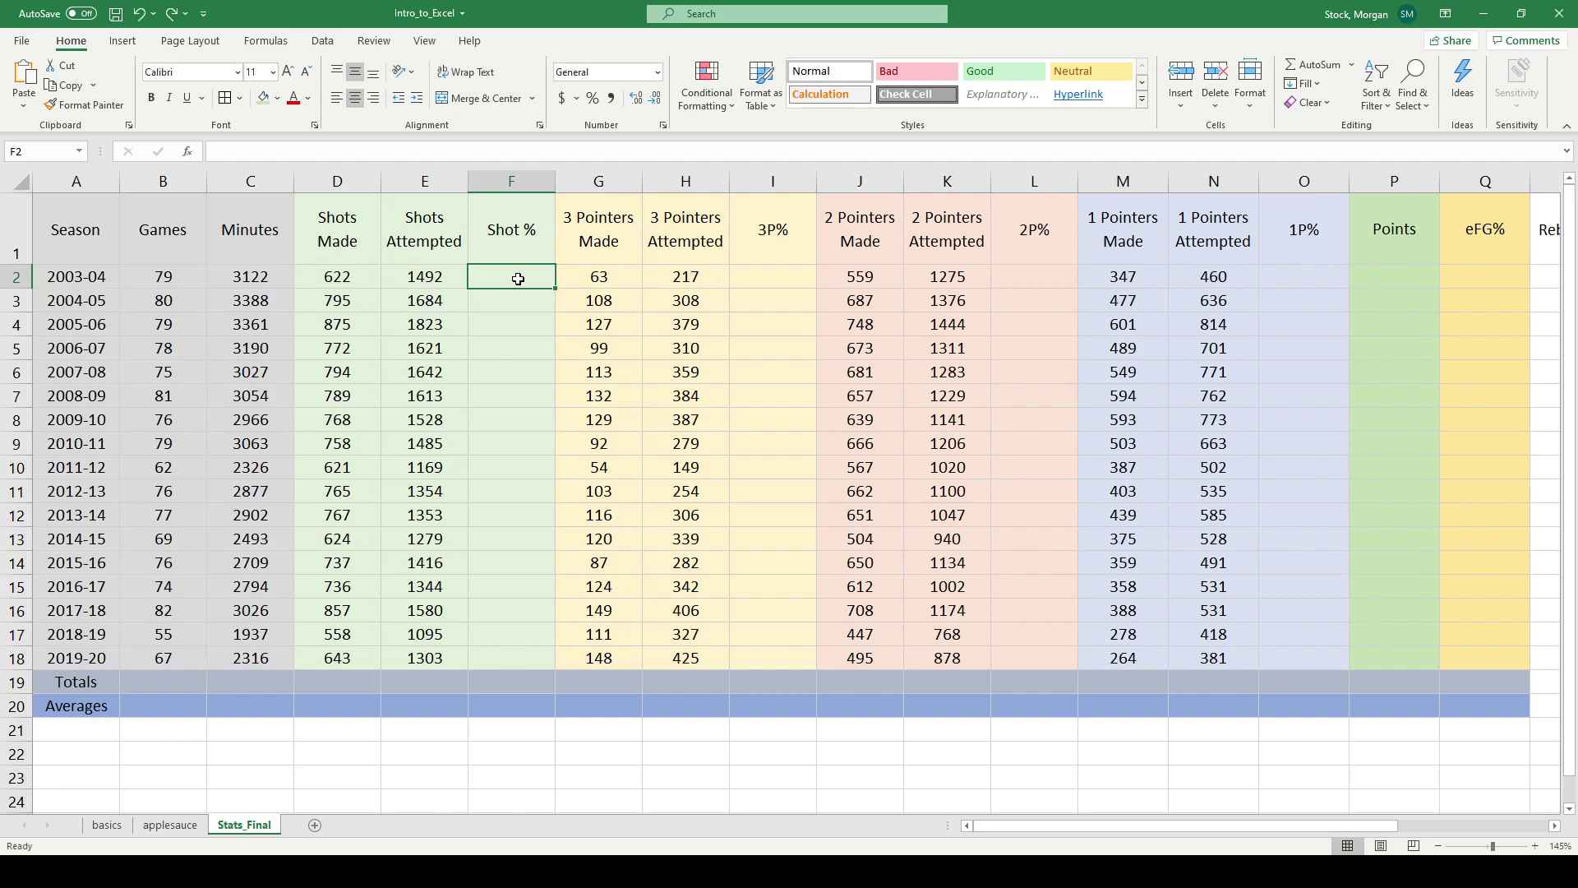
pyautogui.click(1304, 230)
pyautogui.click(727, 229)
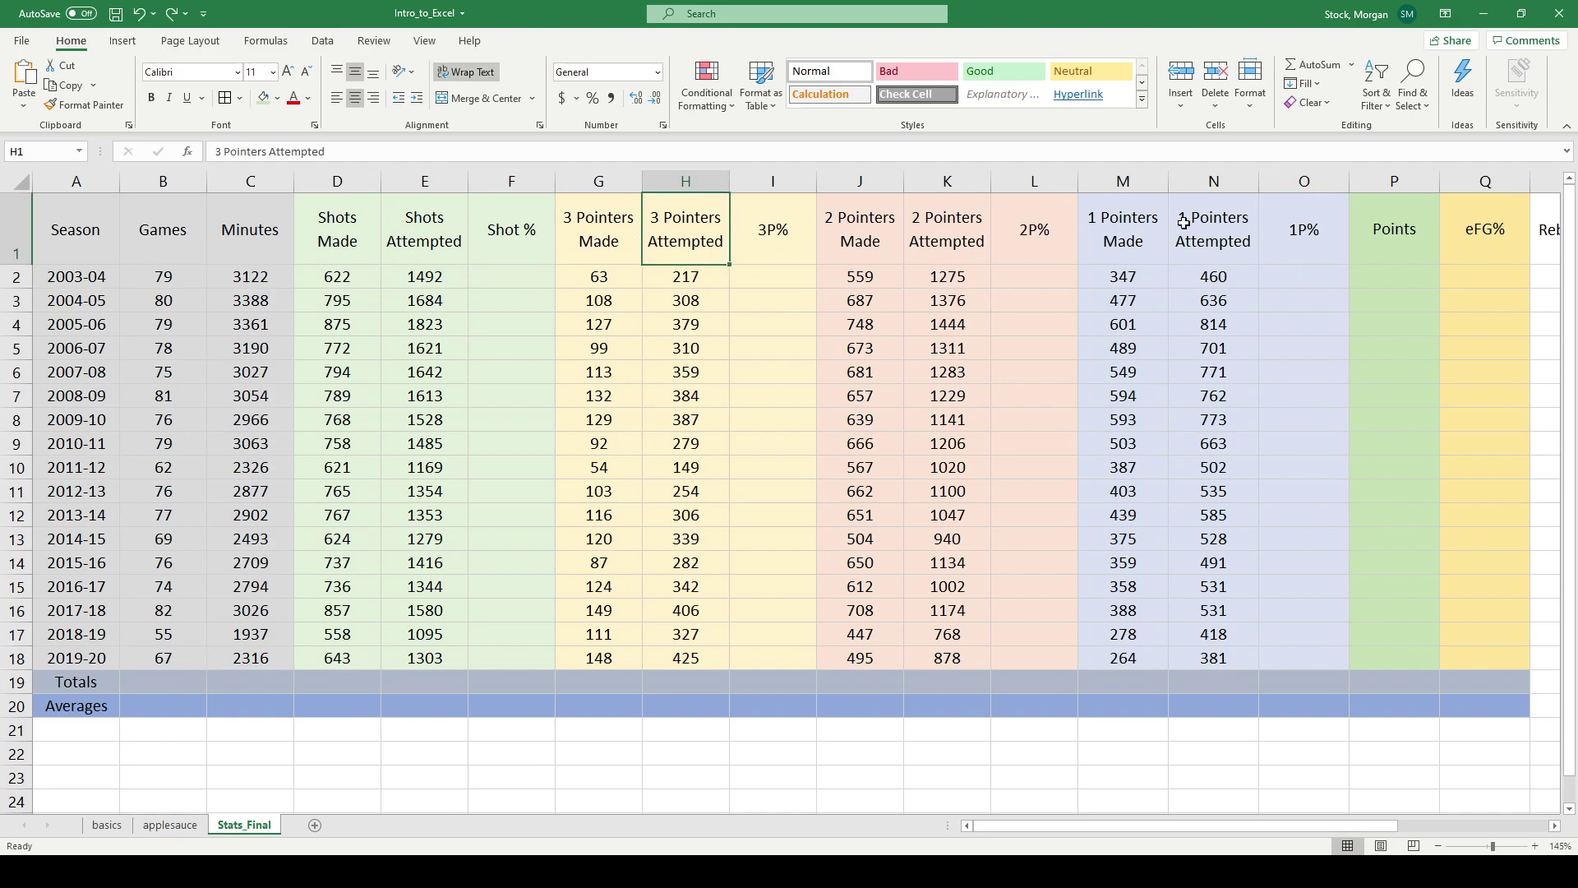
pyautogui.click(1431, 235)
pyautogui.click(1475, 234)
pyautogui.click(549, 258)
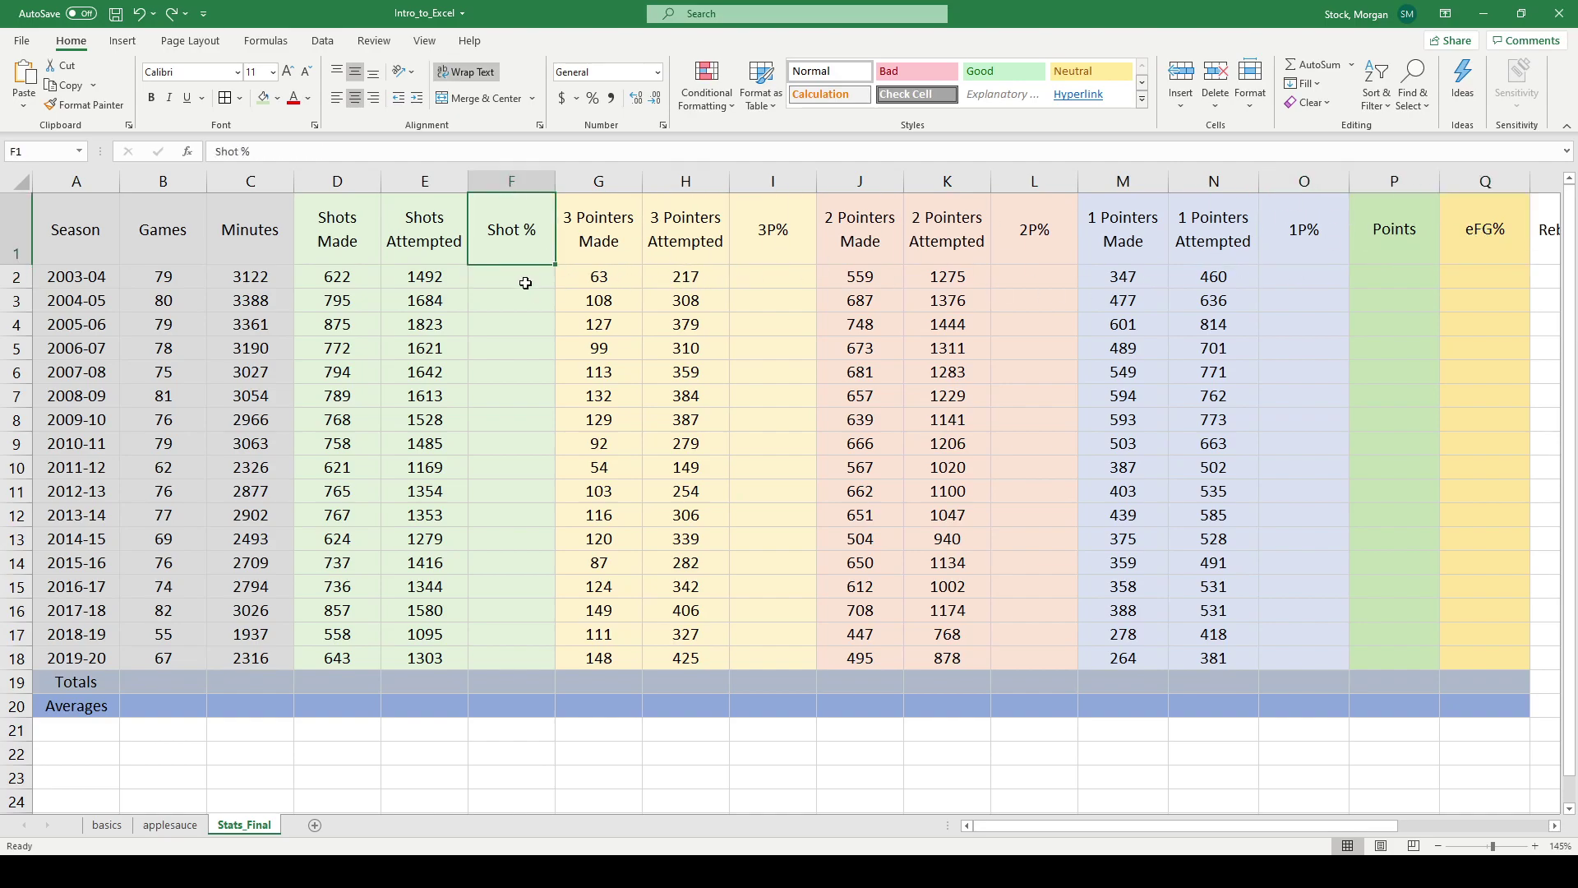
pyautogui.click(528, 283)
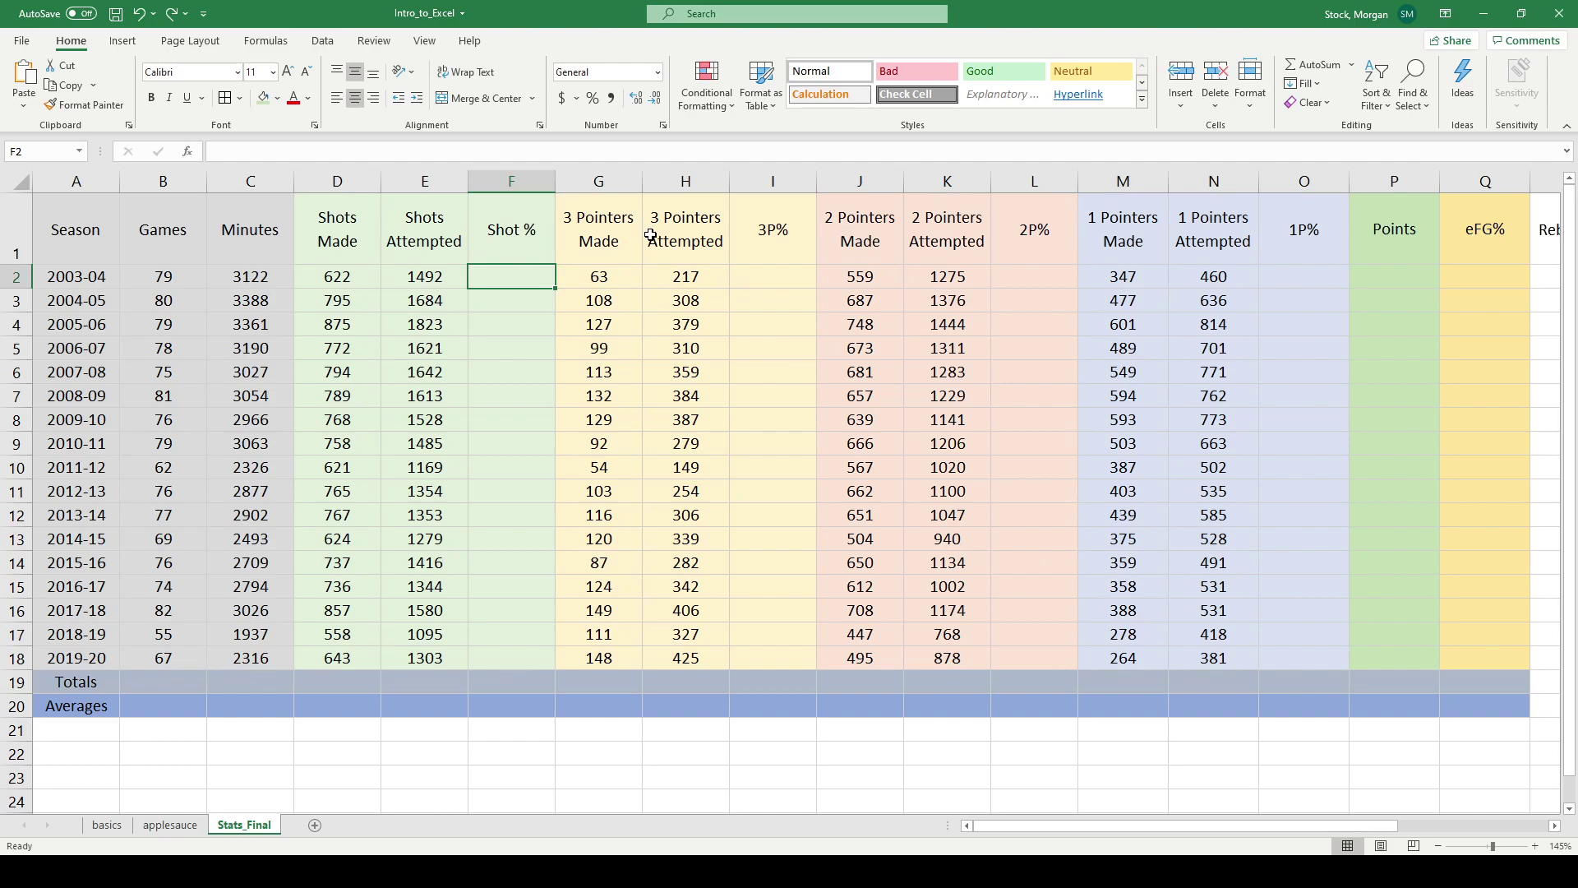
# Enter =D2/E2 in F2 and confirm the formula.
pyautogui.write('=')
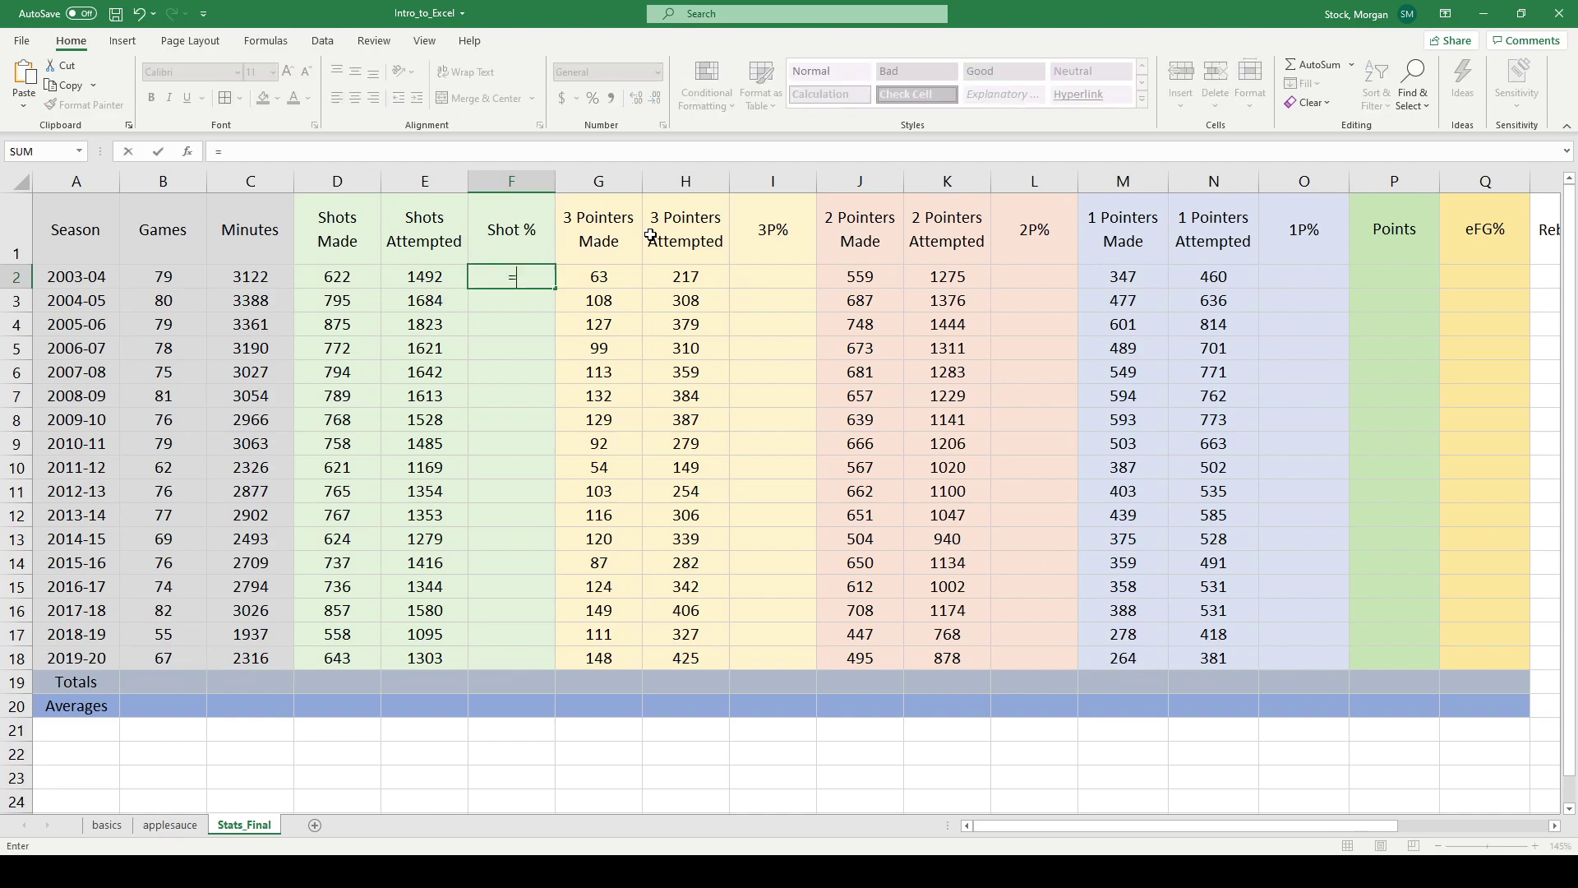
pyautogui.click(348, 274)
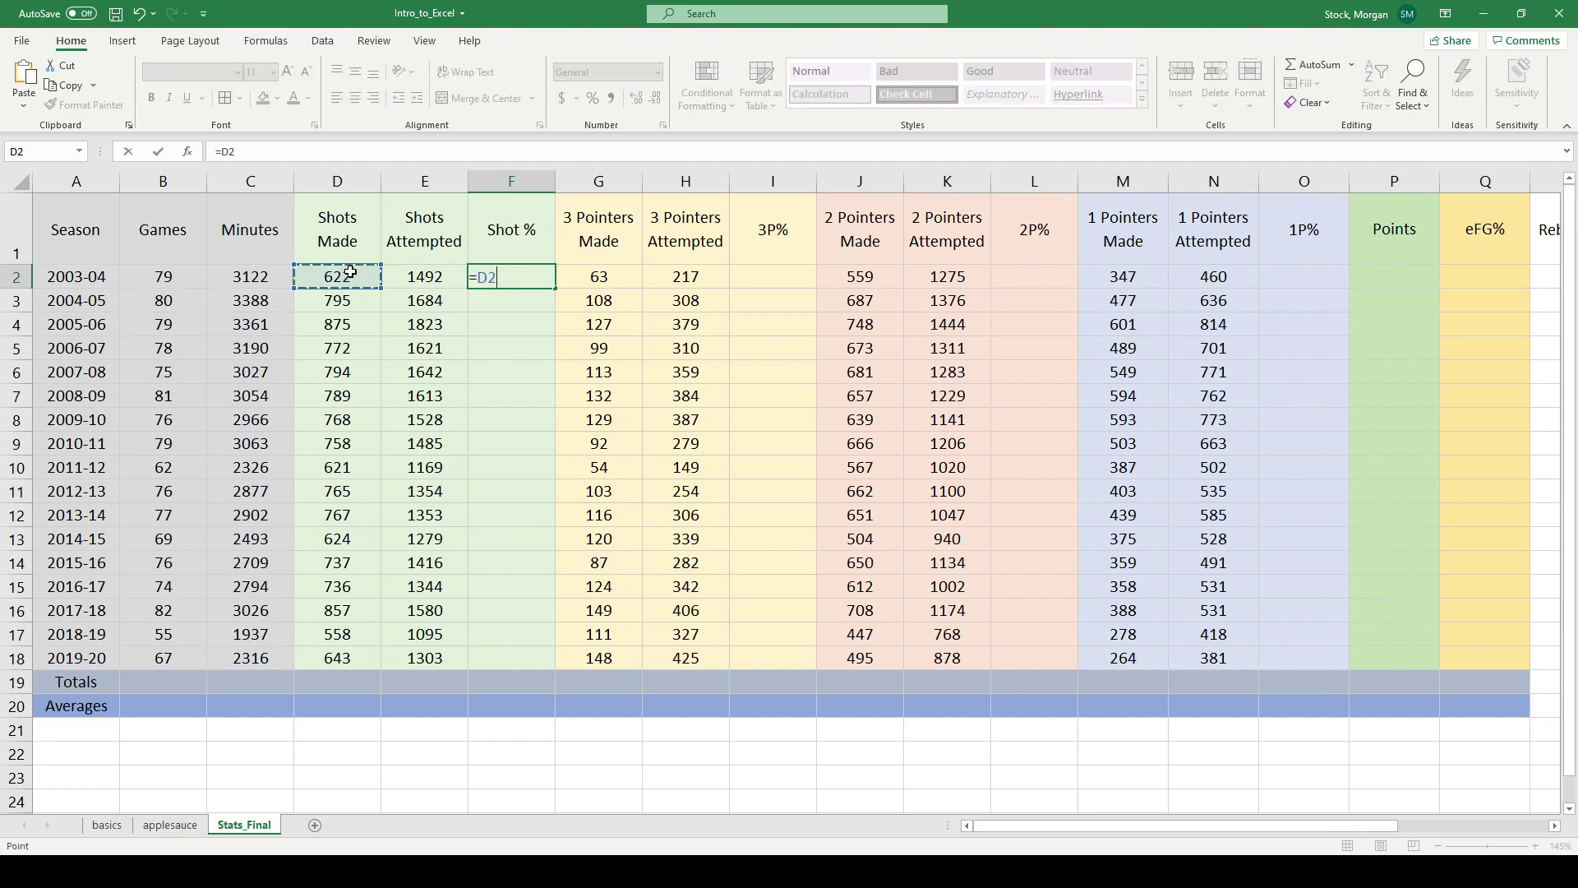
pyautogui.write('/')
pyautogui.click(438, 275)
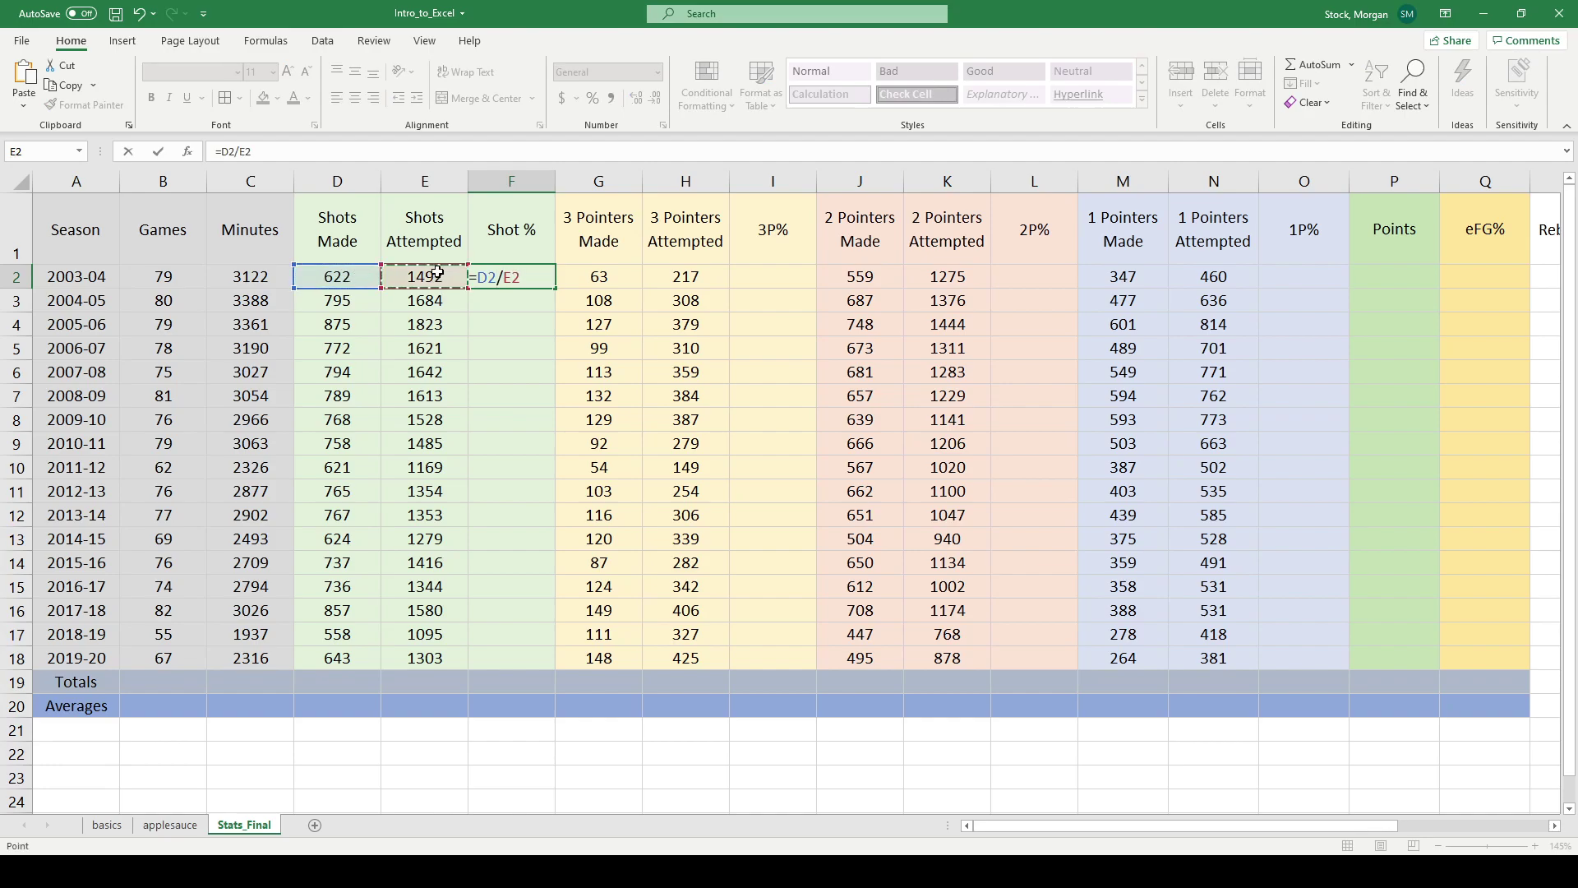
pyautogui.press('Return')
pyautogui.click(536, 279)
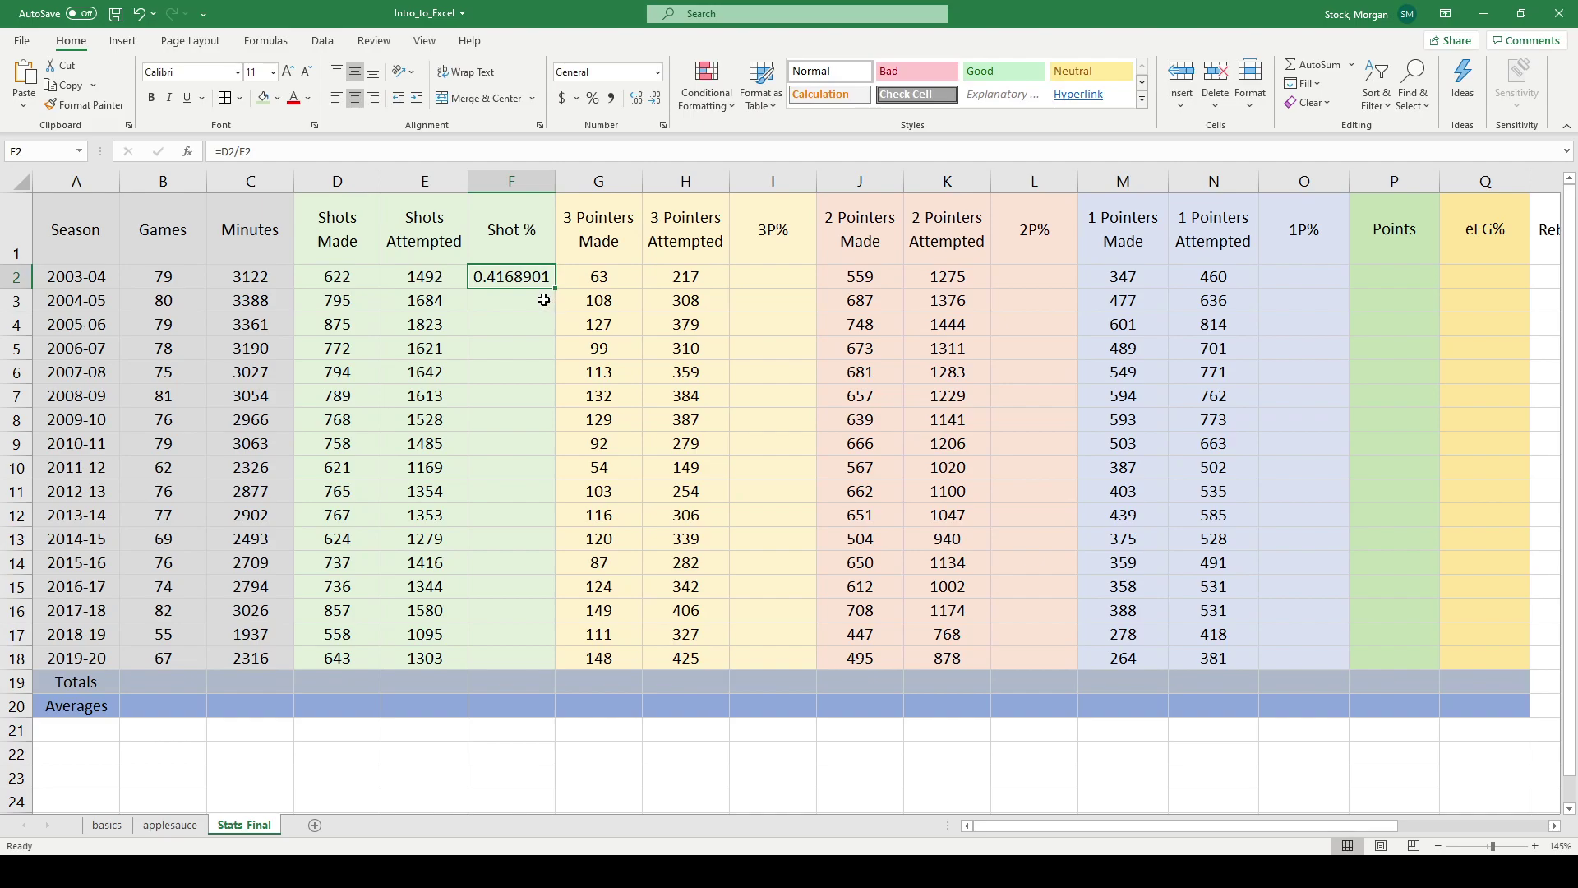
pyautogui.click(88, 284)
pyautogui.click(517, 277)
pyautogui.press('F2')
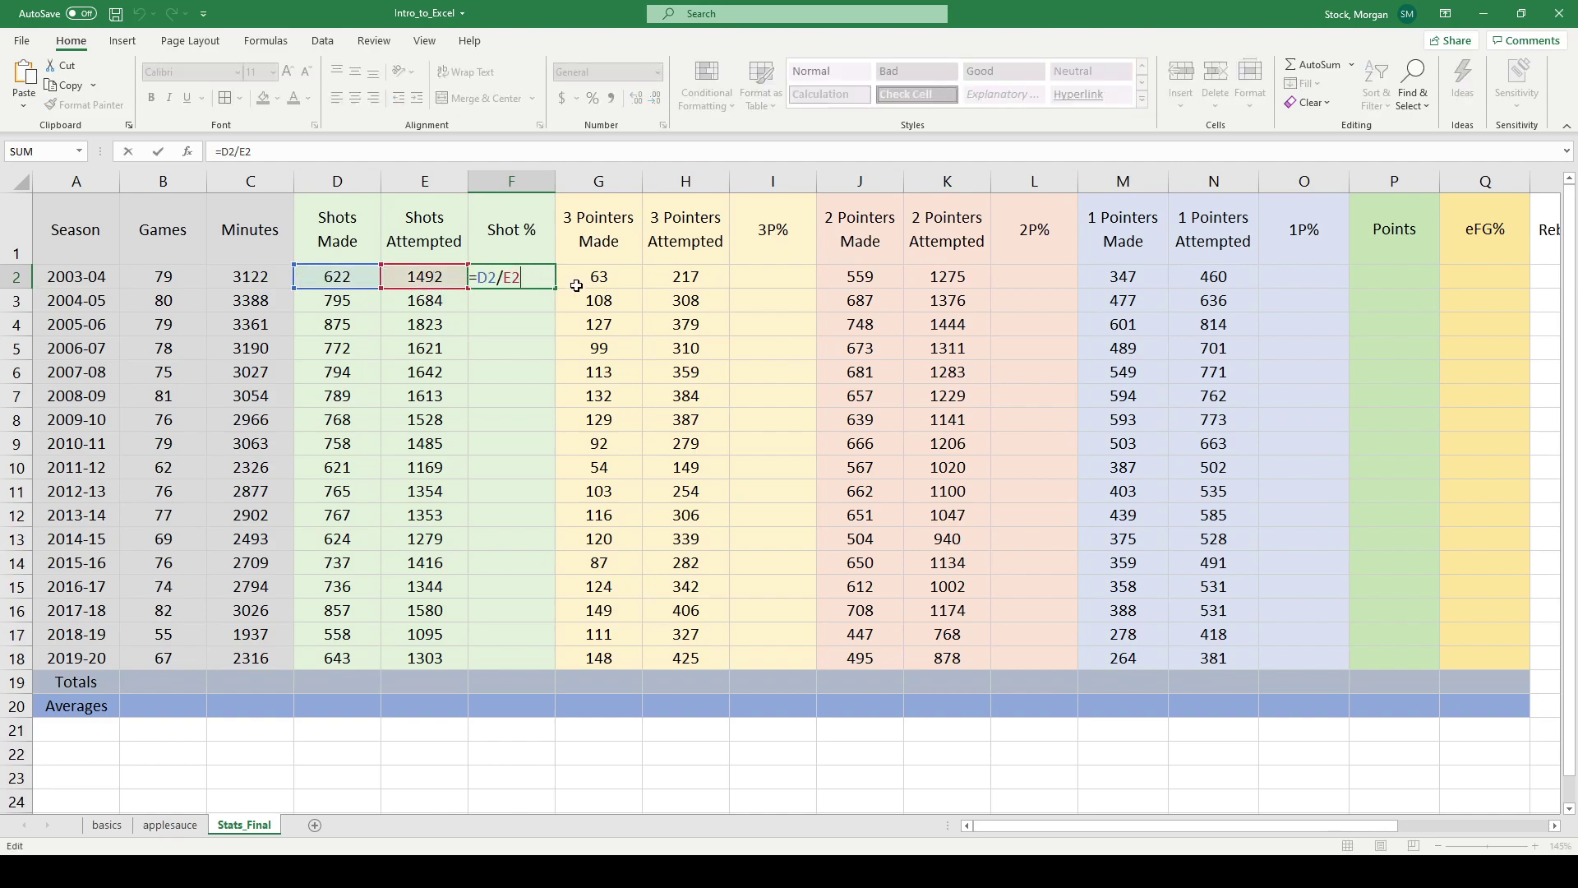
pyautogui.press('Escape')
# Fill the Shot % formula down to F18 and show it with three decimals.
pyautogui.moveTo(558, 289); pyautogui.dragTo(544, 657)
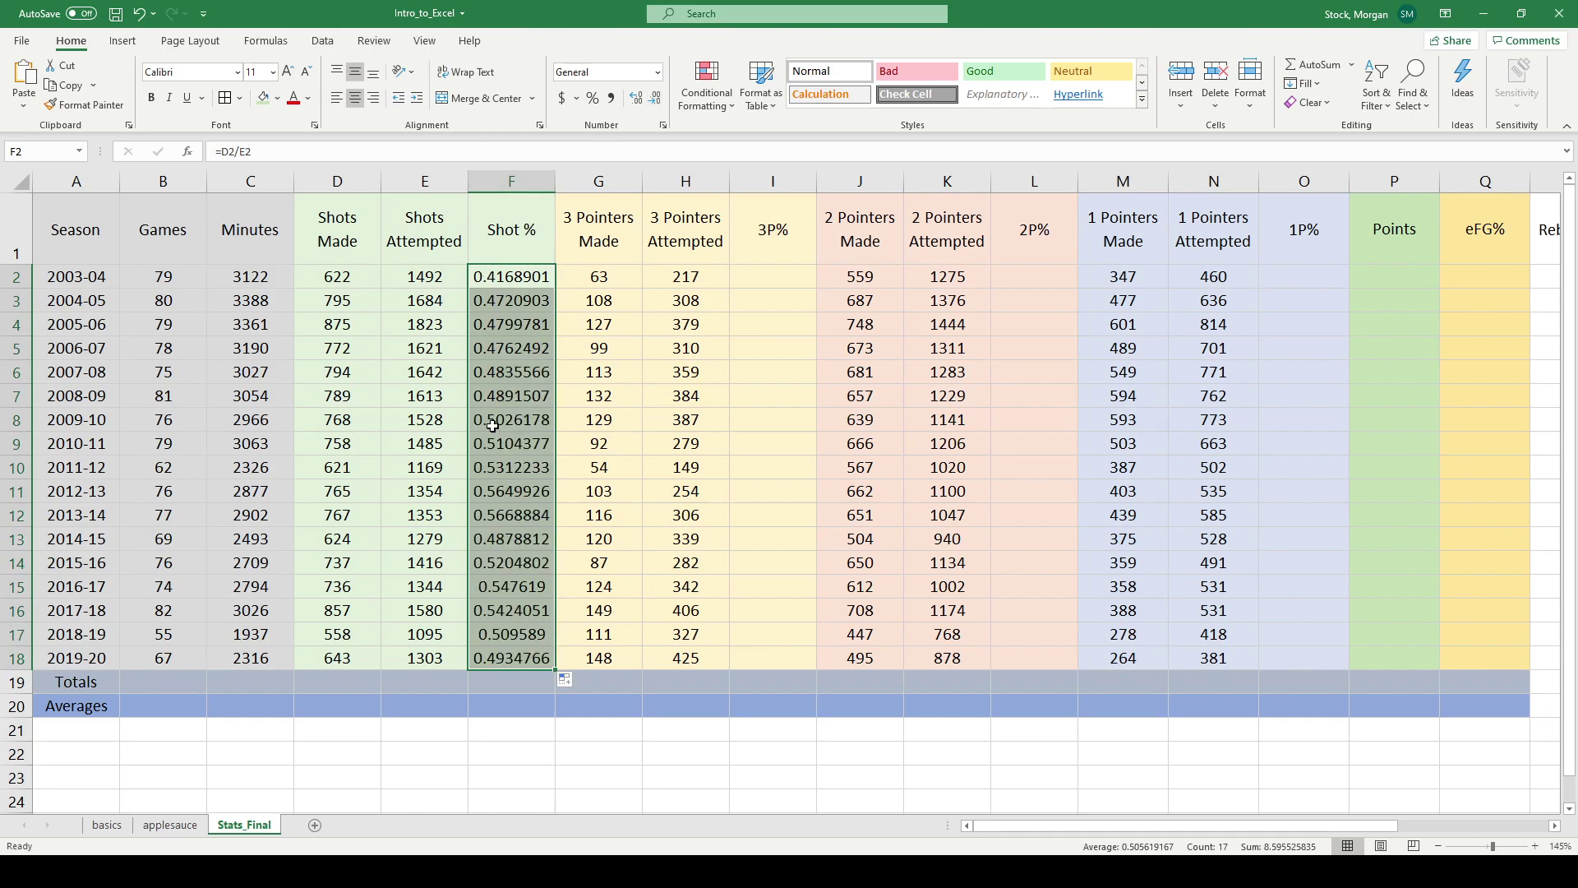
pyautogui.click(655, 99)
pyautogui.click(655, 100)
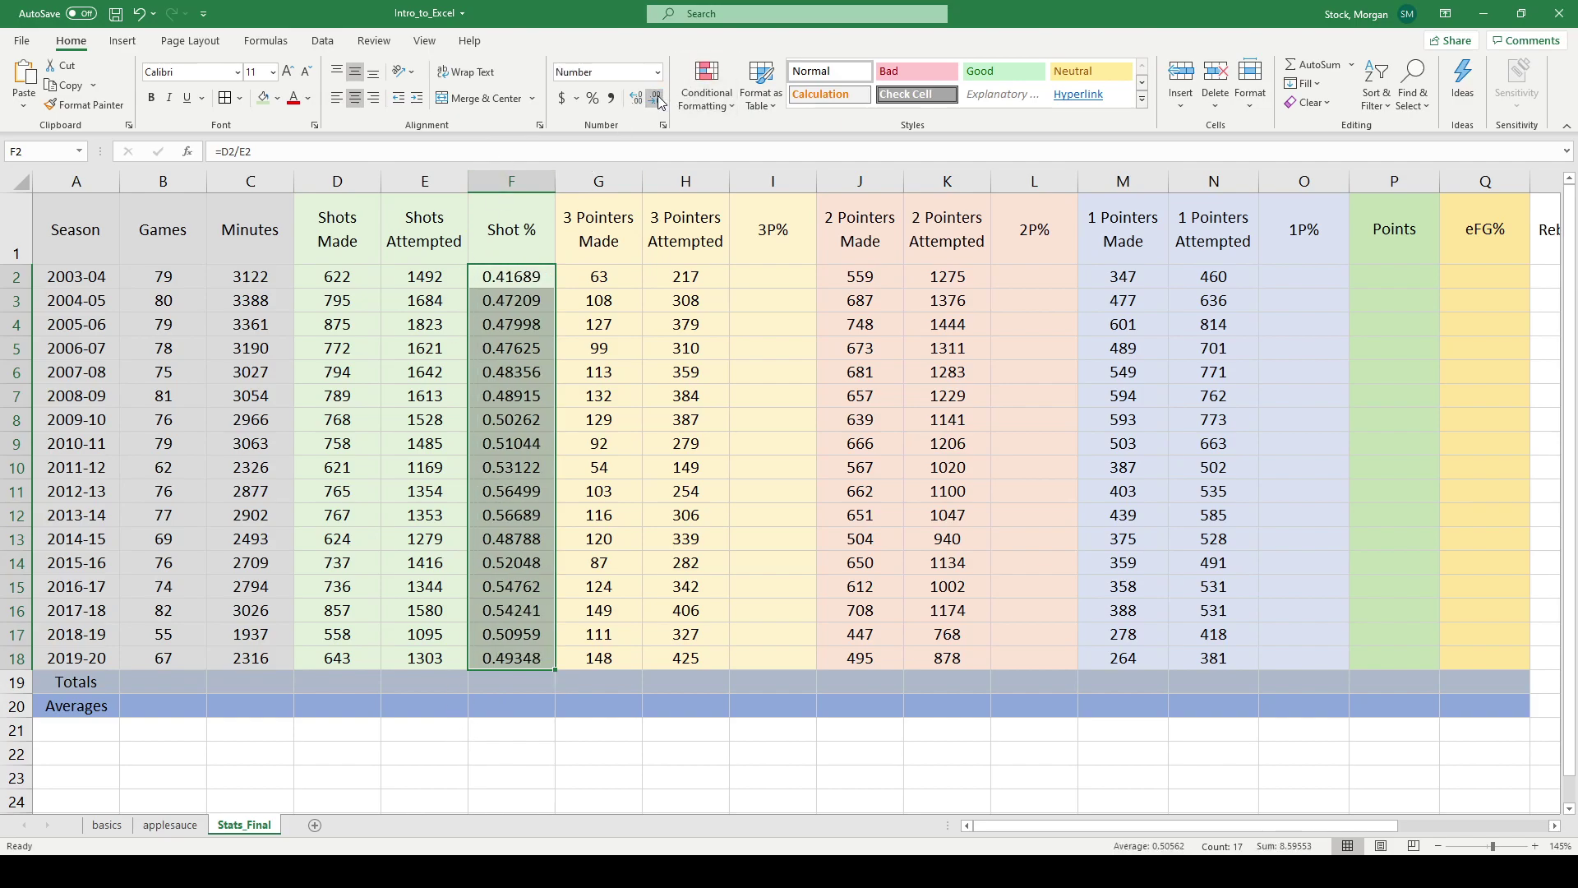
pyautogui.click(656, 99)
pyautogui.click(657, 99)
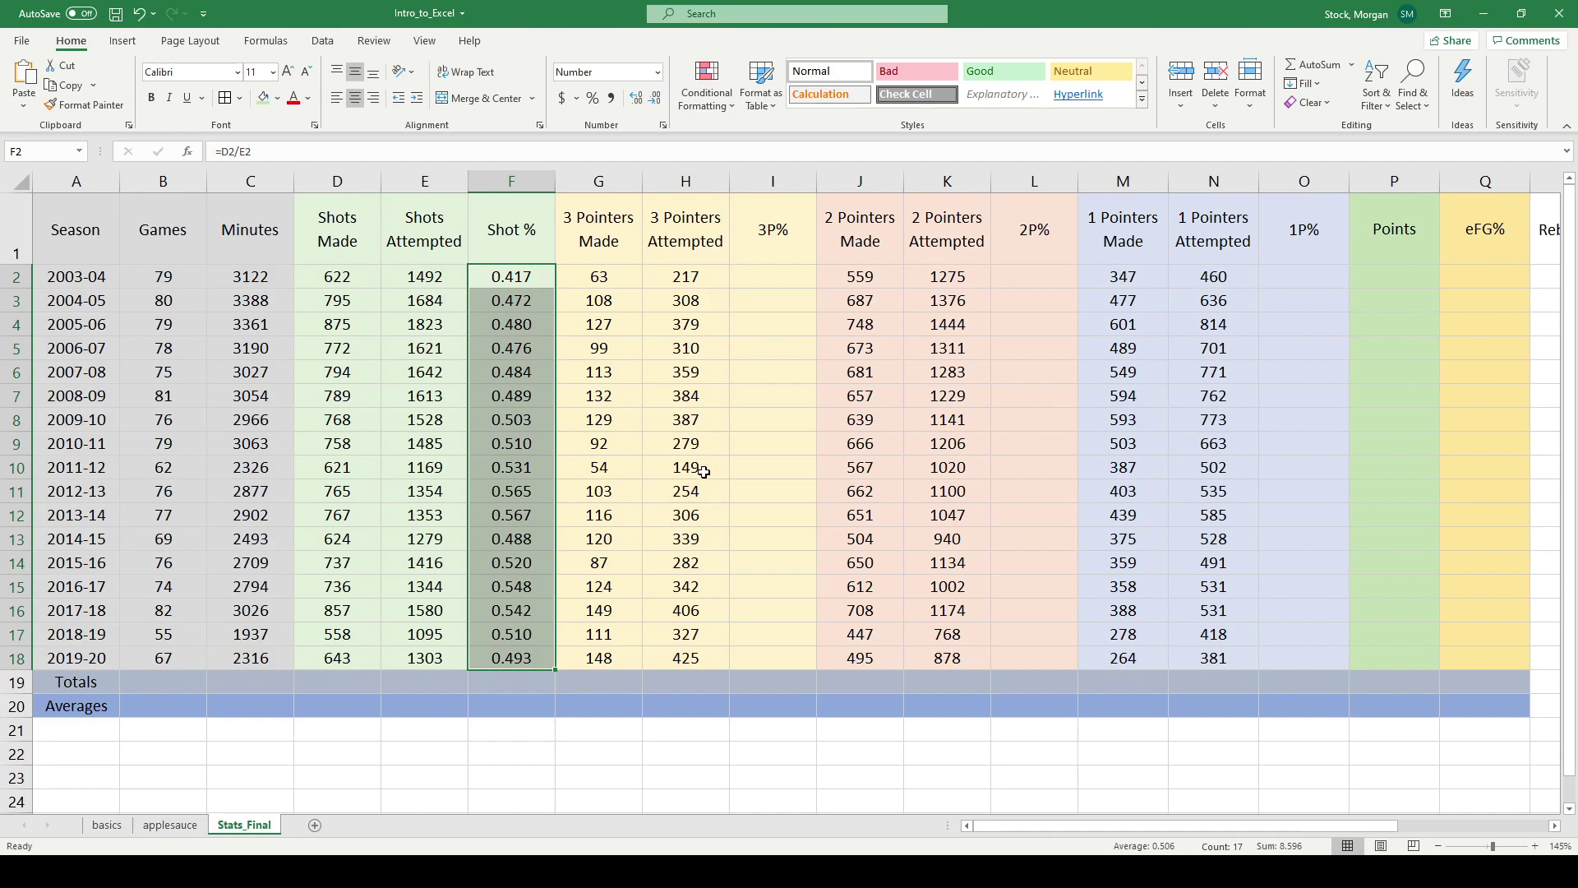
# Enter =G2/H2 in I2 and fill it down to I18.
pyautogui.click(779, 288)
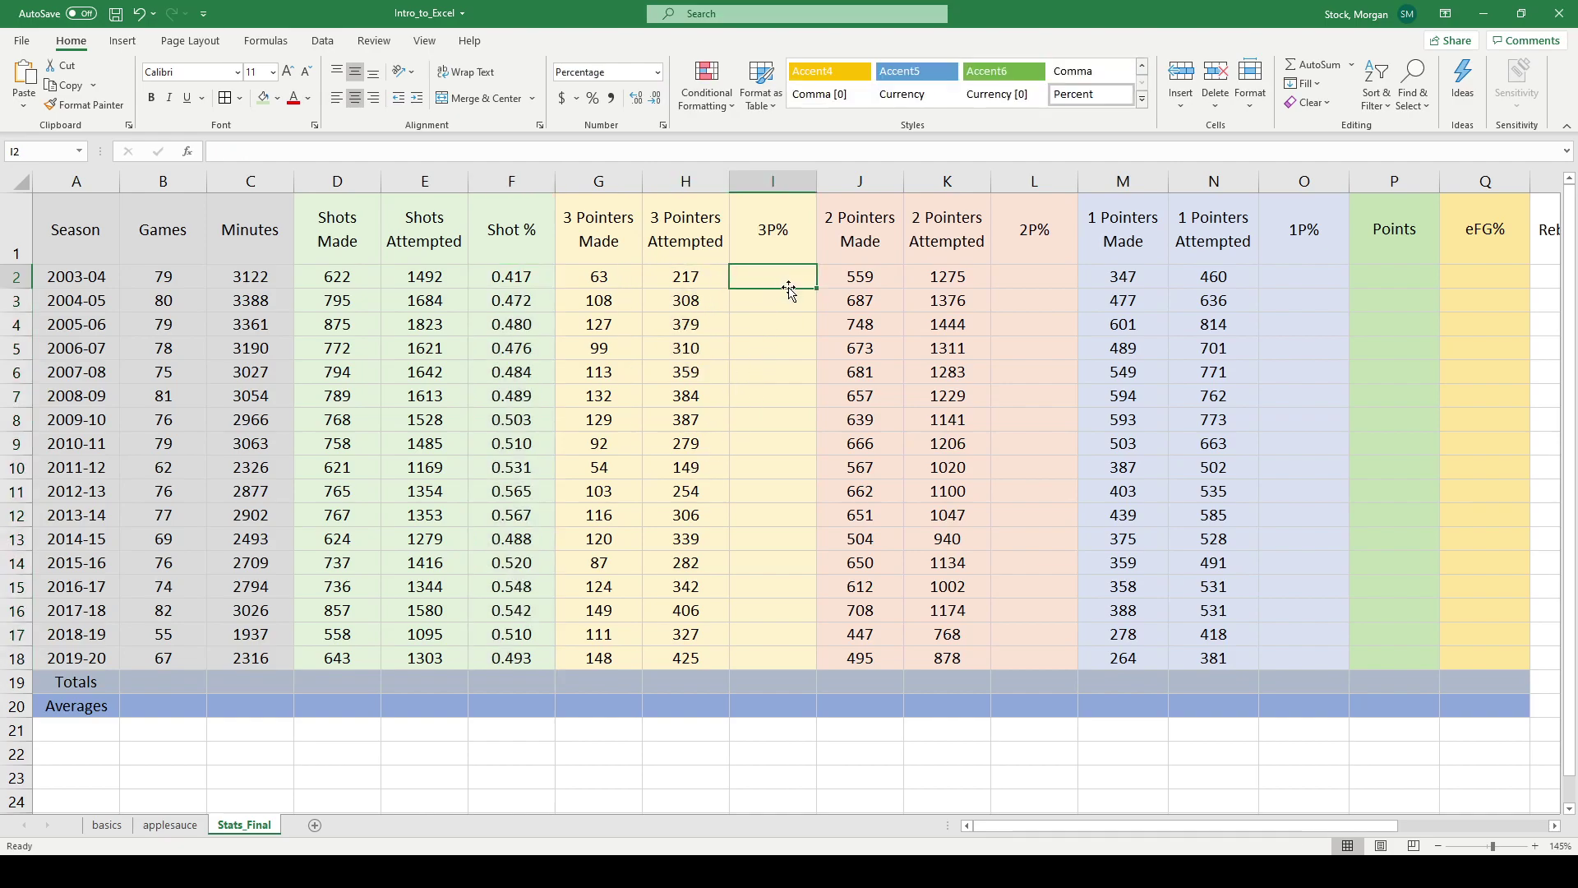
pyautogui.write('=')
pyautogui.click(605, 280)
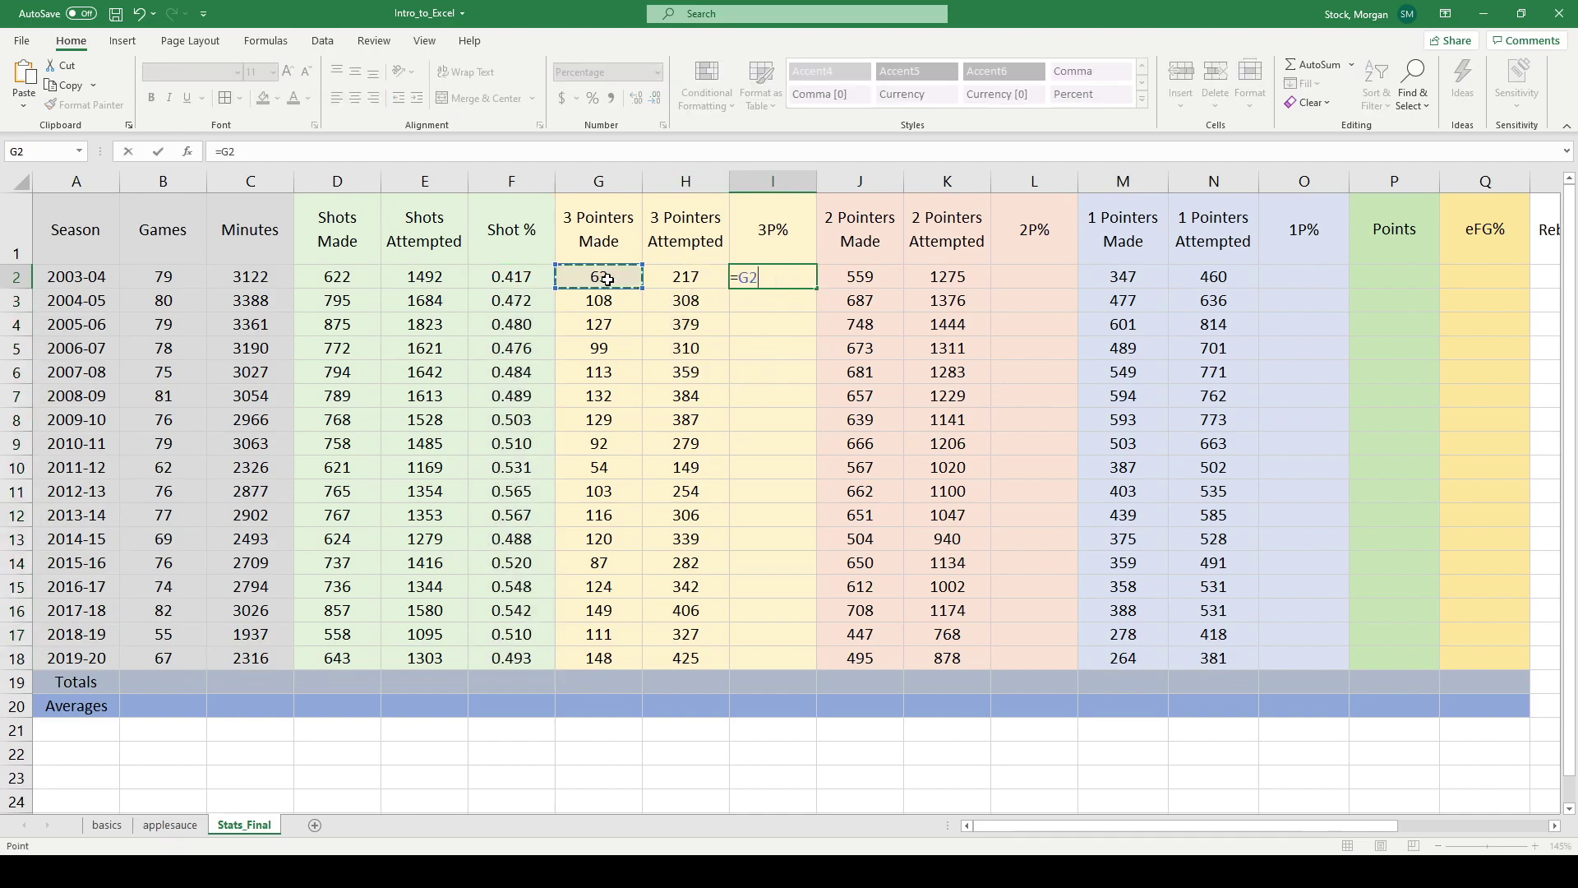
pyautogui.write('/')
pyautogui.click(684, 278)
pyautogui.press('Return')
pyautogui.click(792, 270)
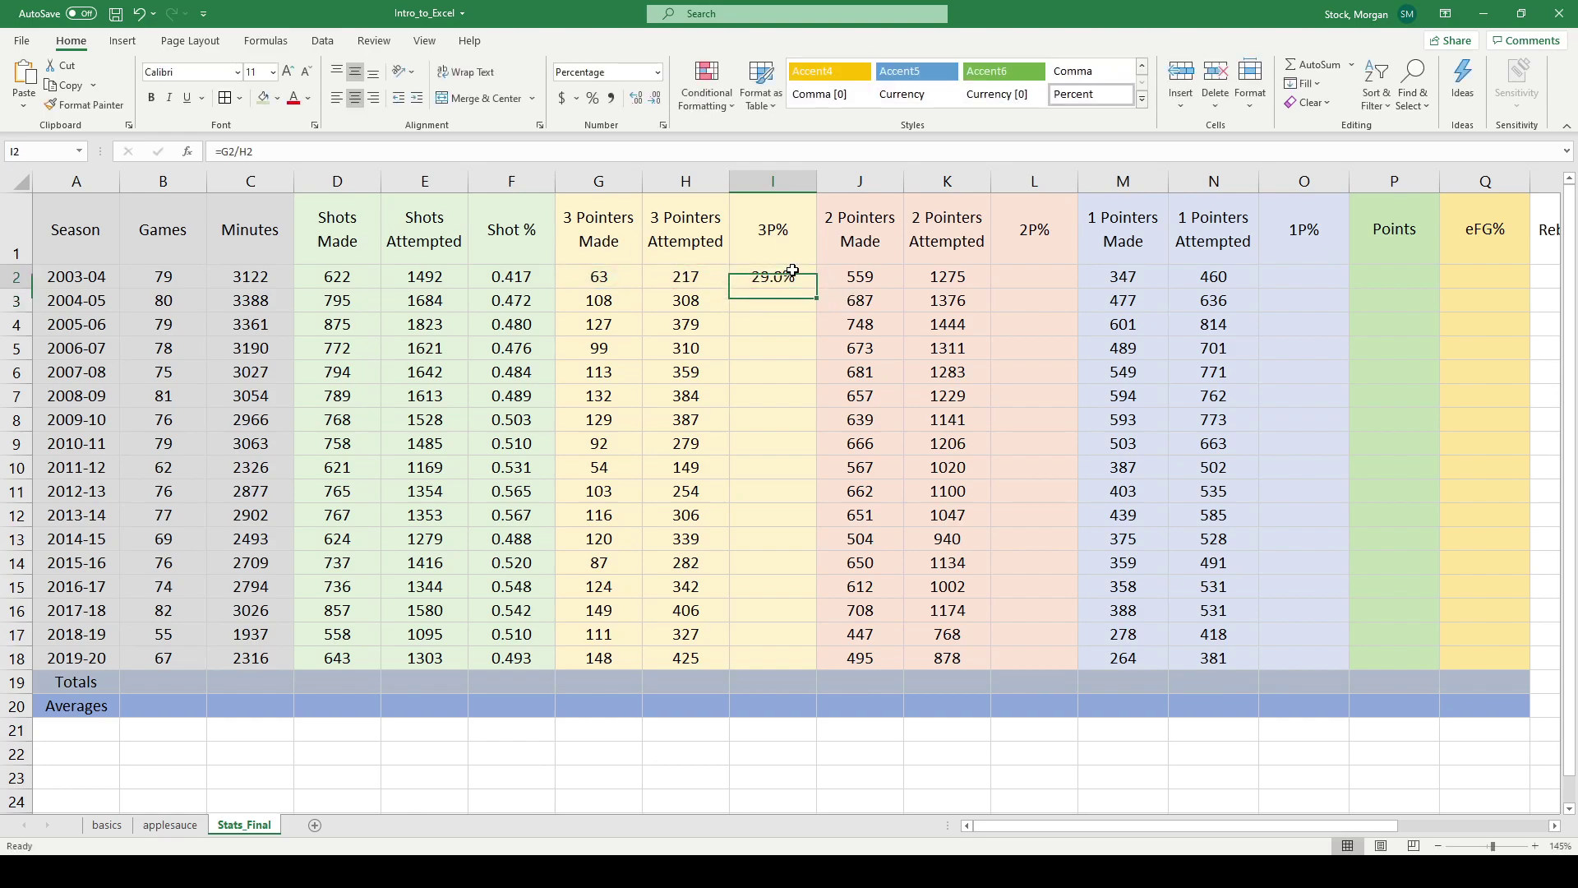
pyautogui.moveTo(816, 298); pyautogui.dragTo(790, 657)
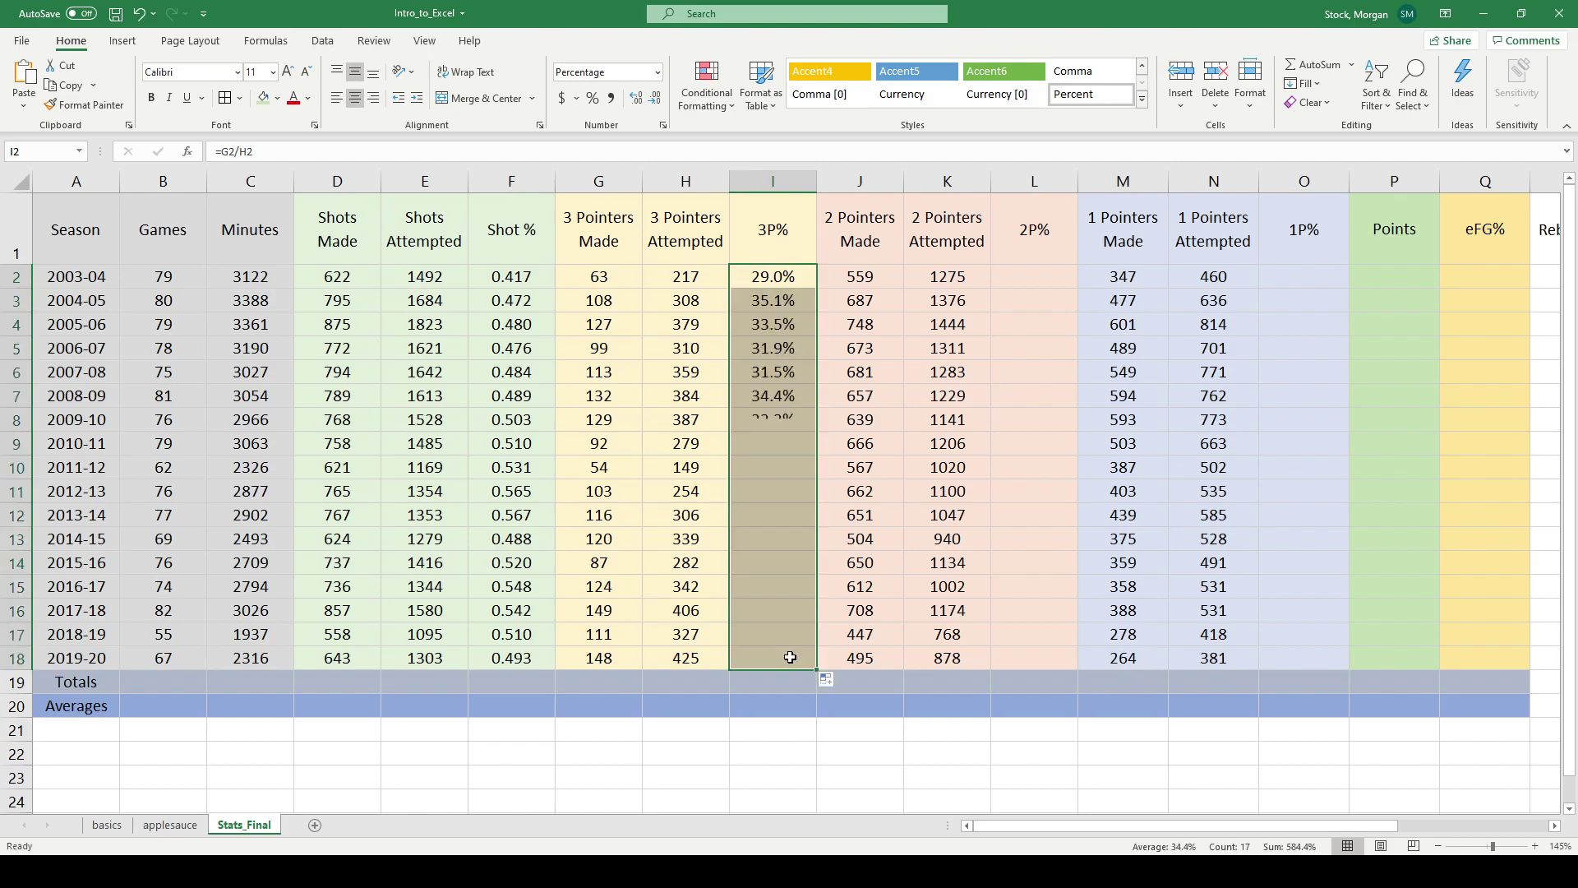
# Apply the Number format to the 3P% values with three decimals.
pyautogui.click(658, 76)
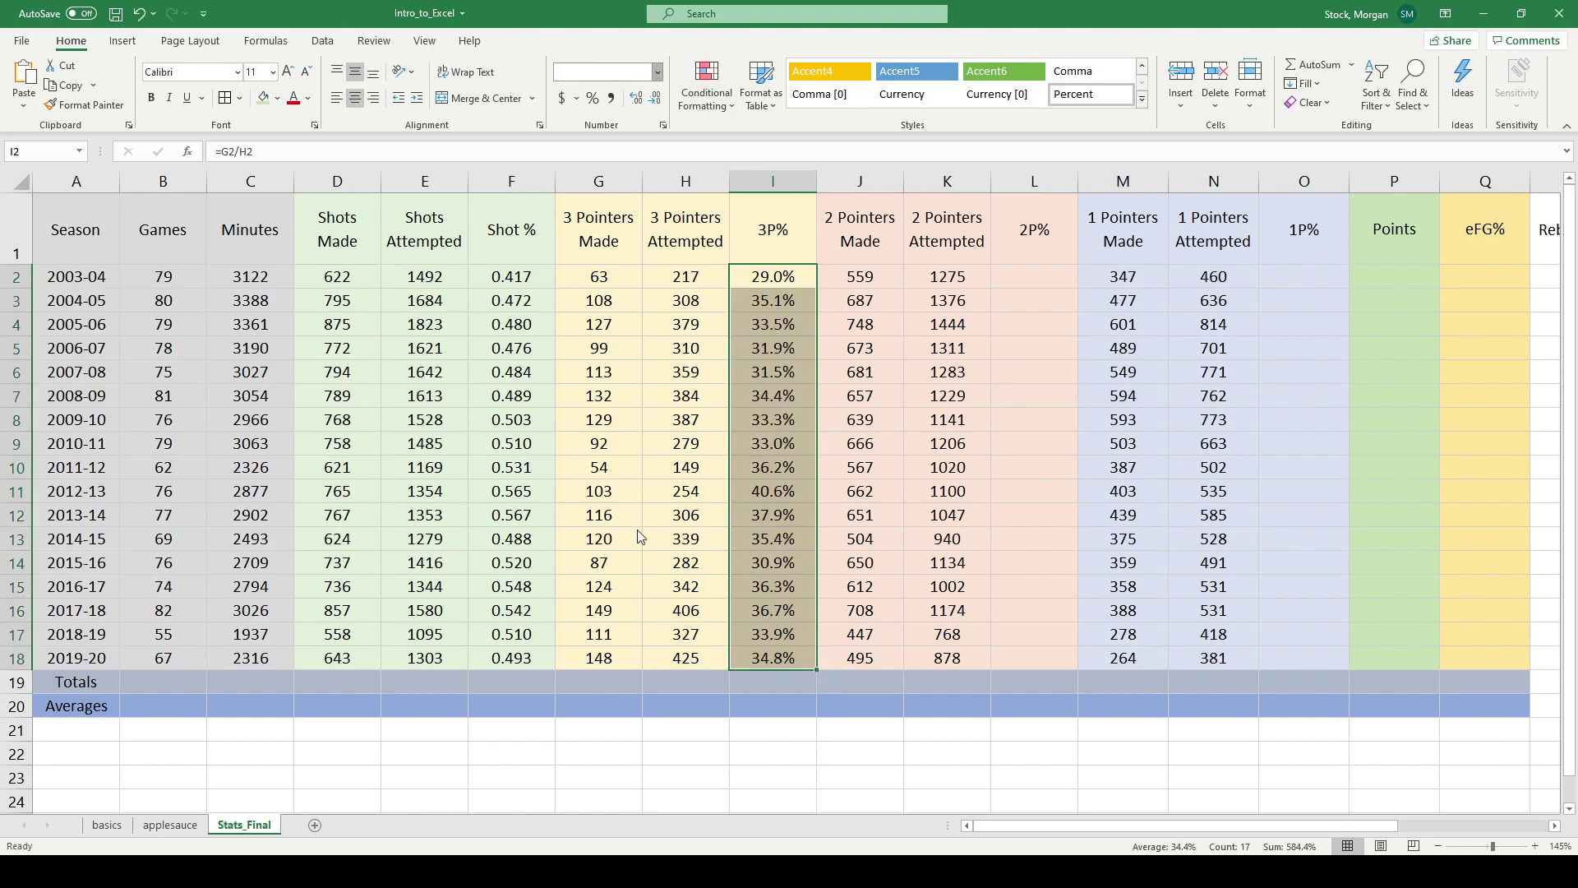
pyautogui.write('Number')
pyautogui.press('Return')
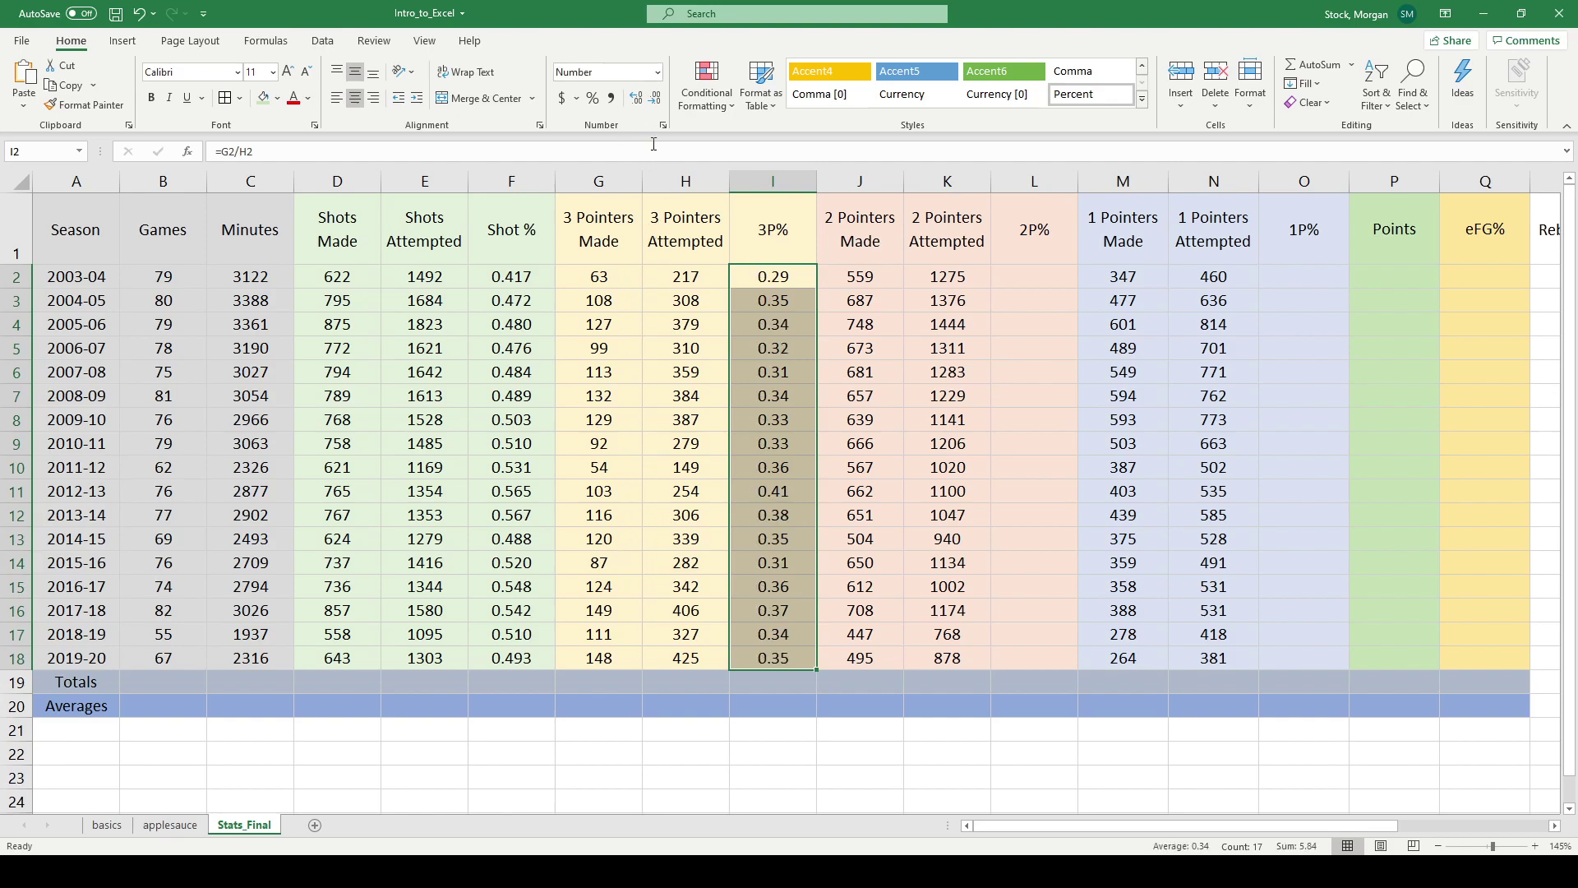
pyautogui.click(642, 99)
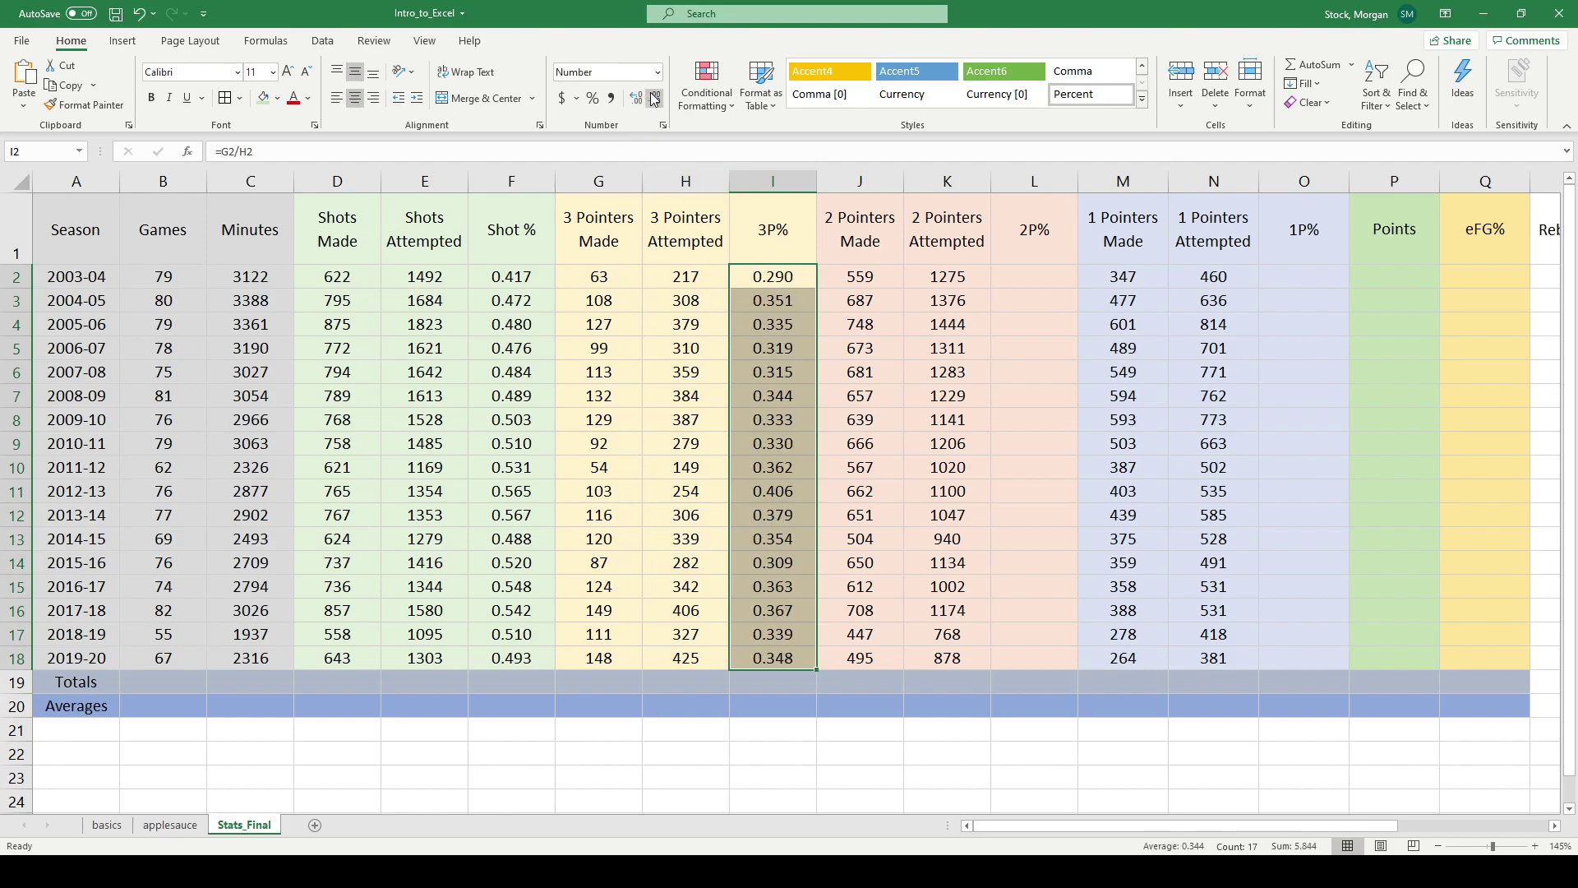
# Format the Shot % and 3P% columns as Percentage with one decimal.
pyautogui.click(748, 325)
pyautogui.moveTo(511, 276); pyautogui.dragTo(526, 654)
pyautogui.moveTo(772, 276); pyautogui.dragTo(782, 658)
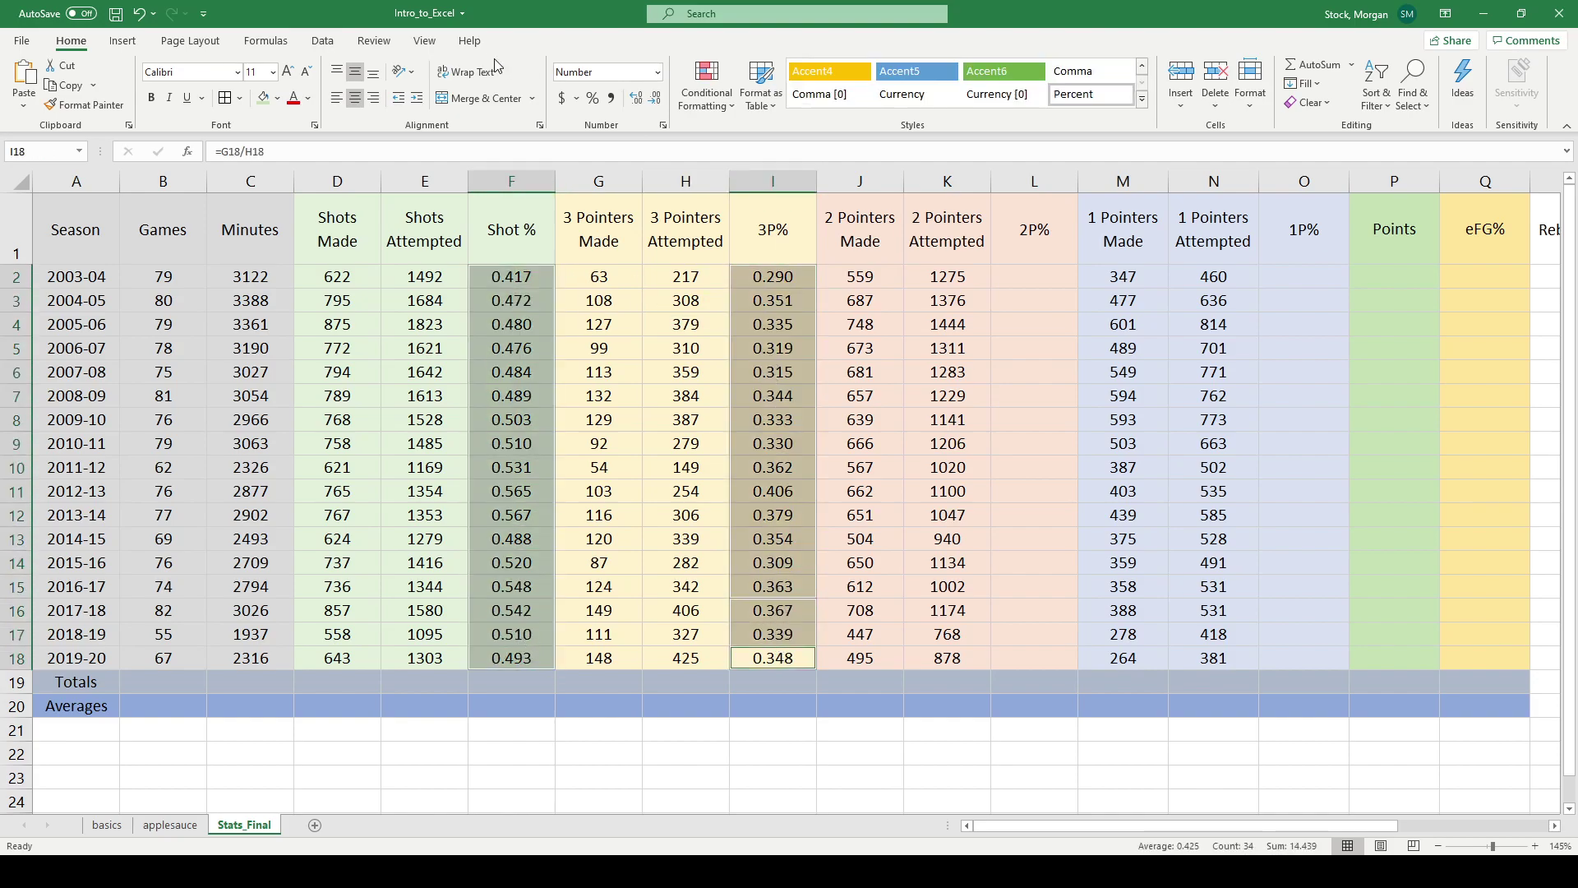
pyautogui.click(604, 72)
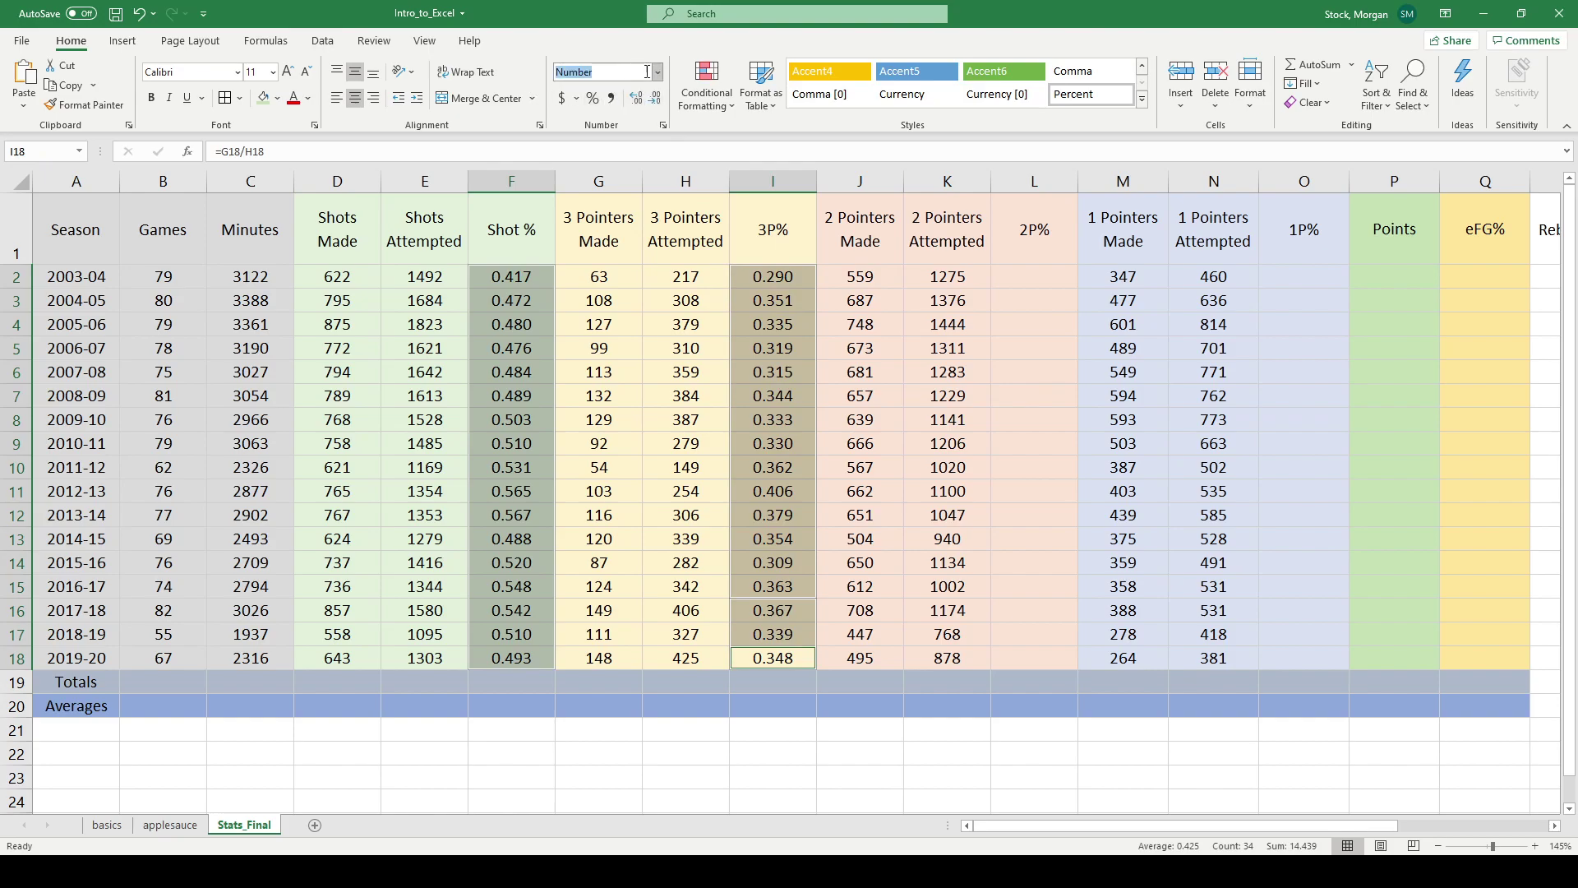
pyautogui.press('BackSpace')
pyautogui.write('Percentage')
pyautogui.press('Return')
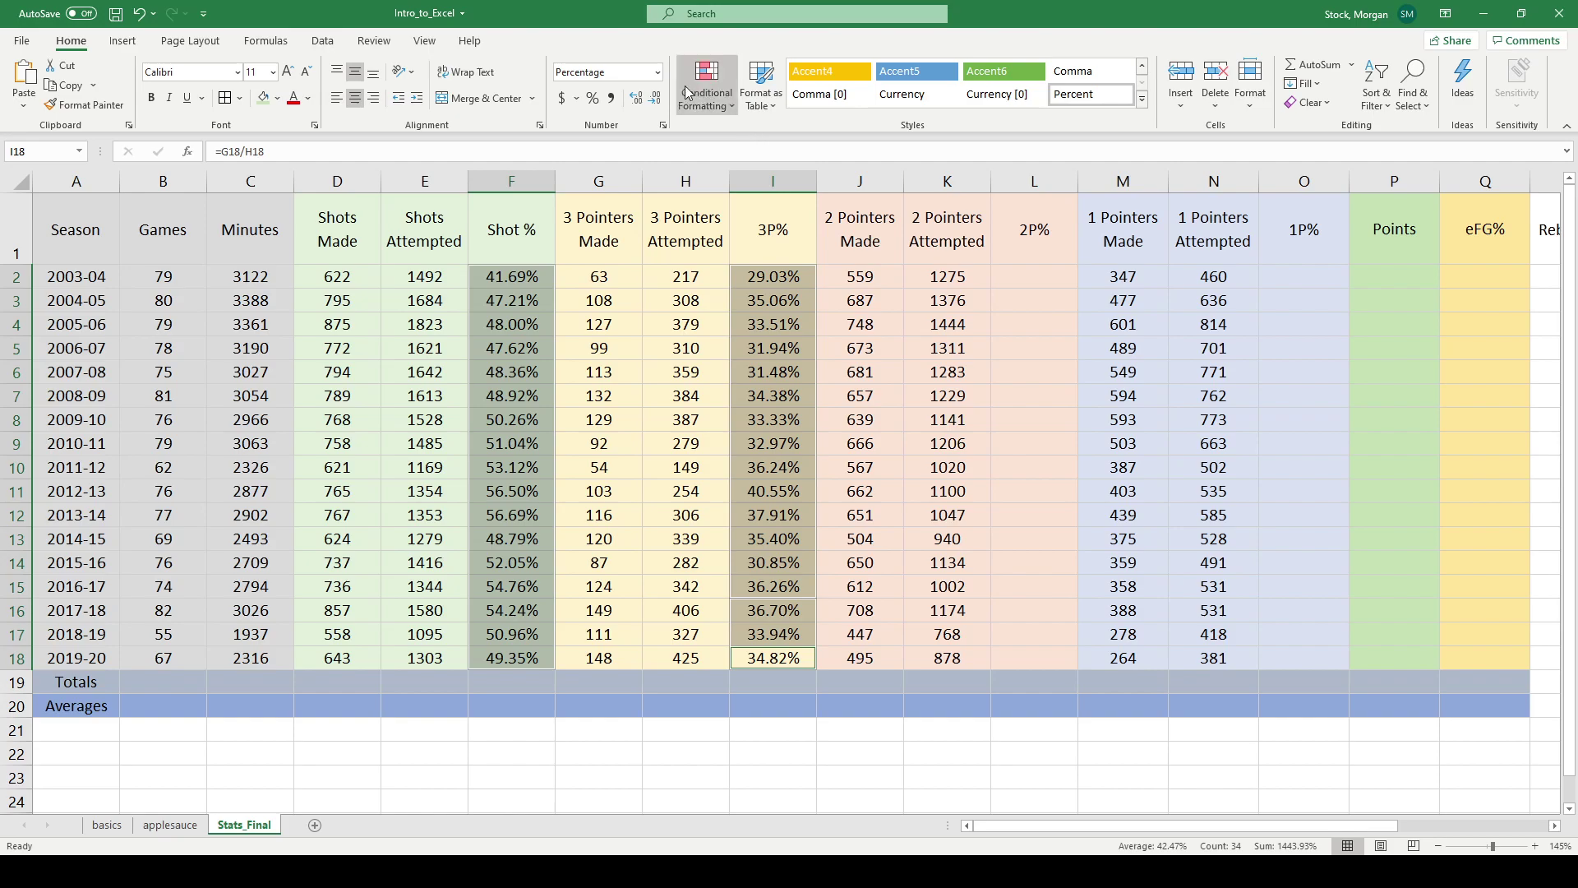
pyautogui.click(654, 98)
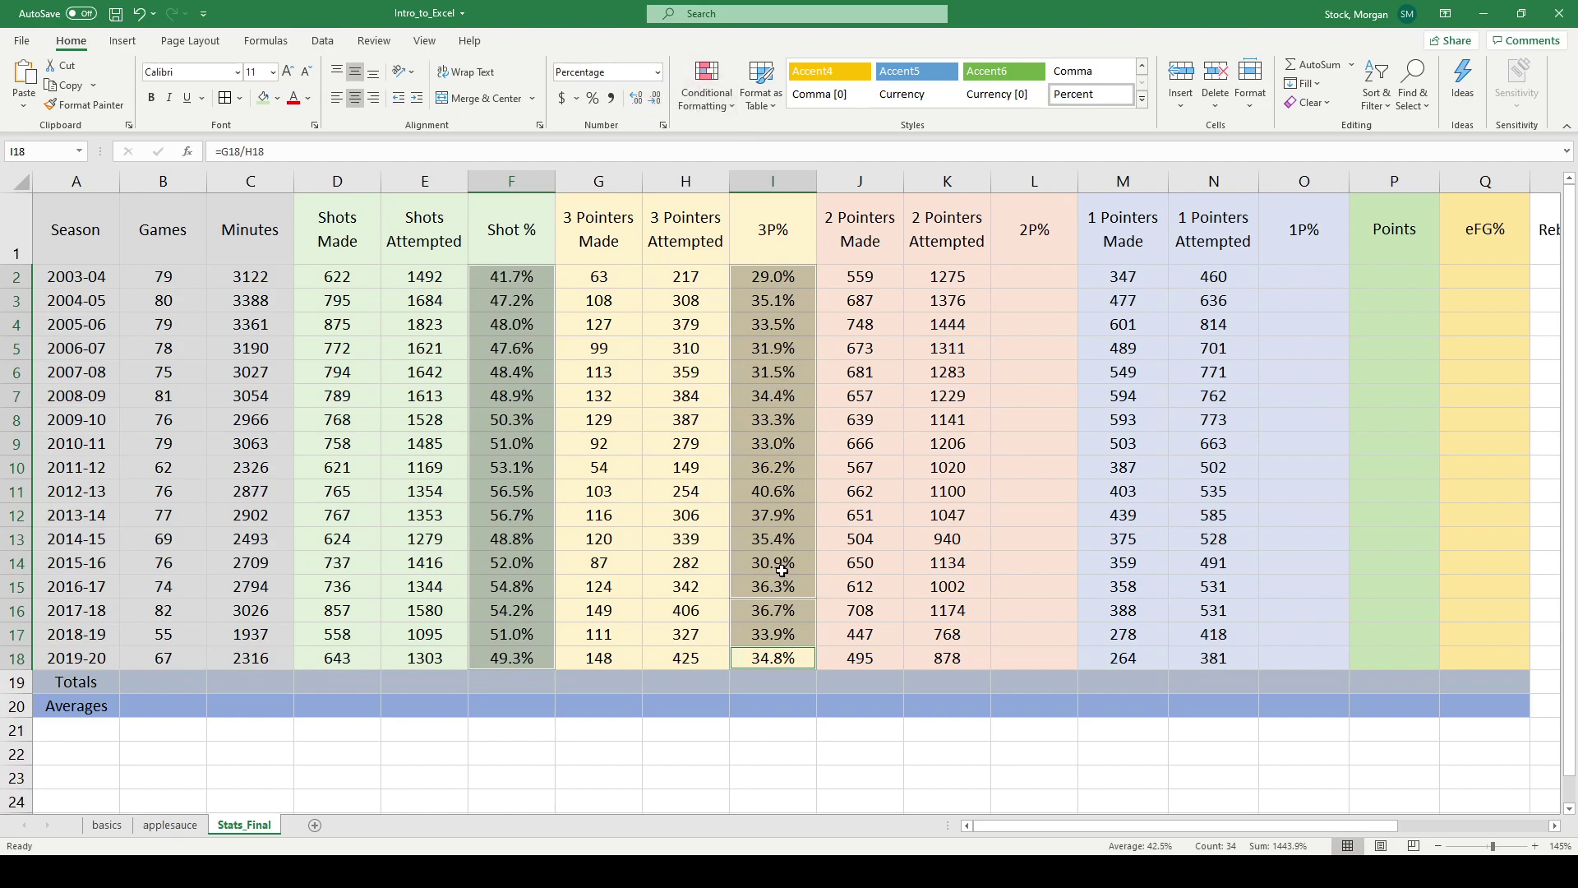
pyautogui.click(777, 446)
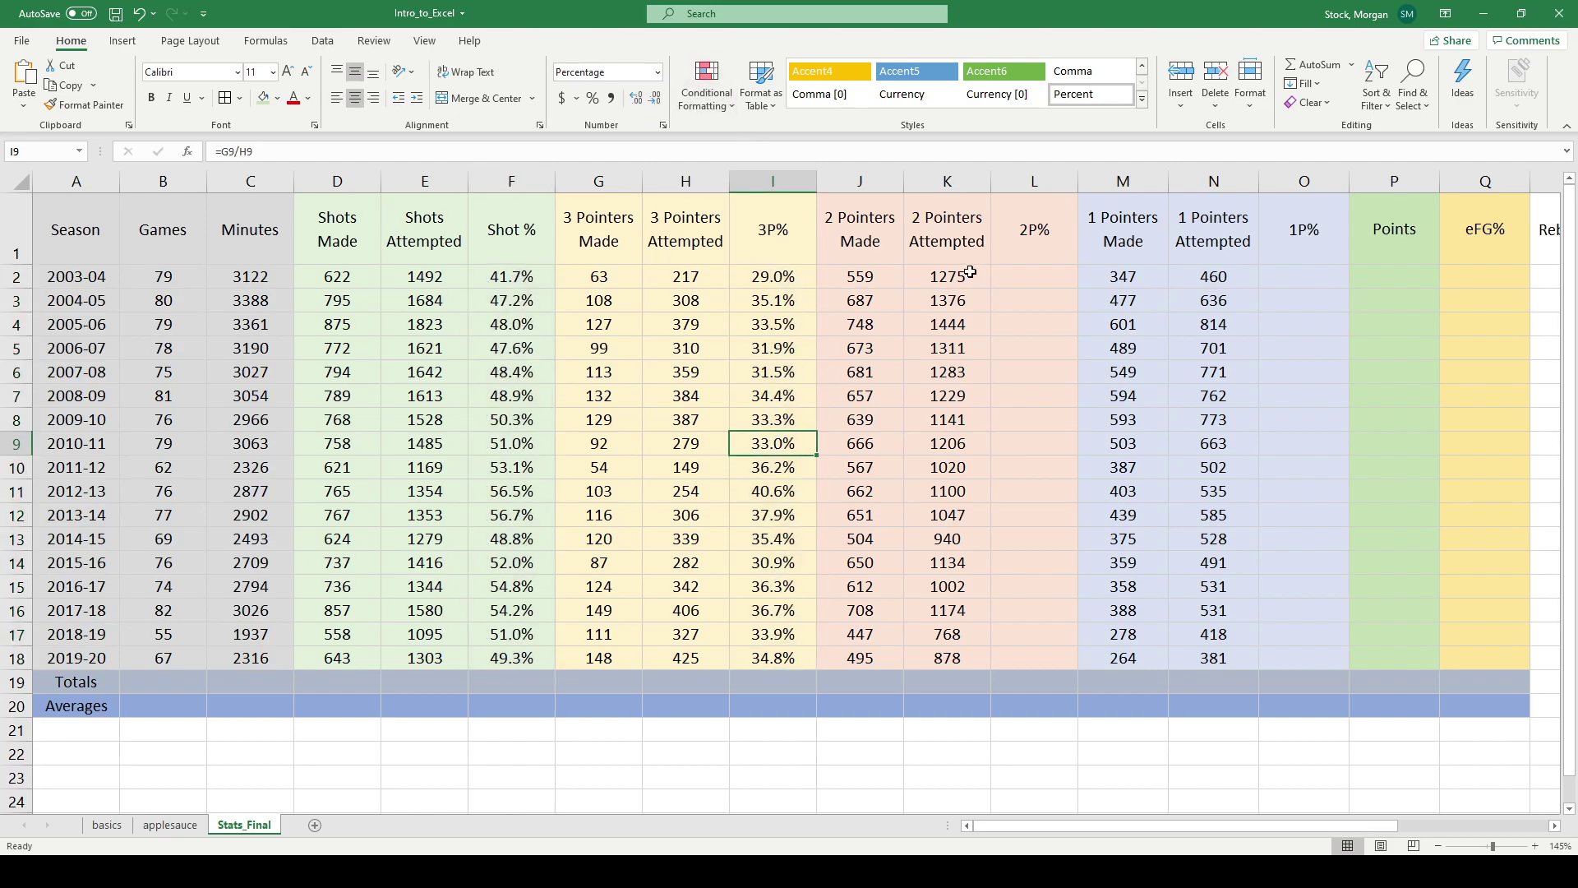
# Enter =J2/K2 in L2 for 2P% and =M2/N2 in O2 for 1P%.
pyautogui.click(1035, 276)
pyautogui.write('=')
pyautogui.click(860, 276)
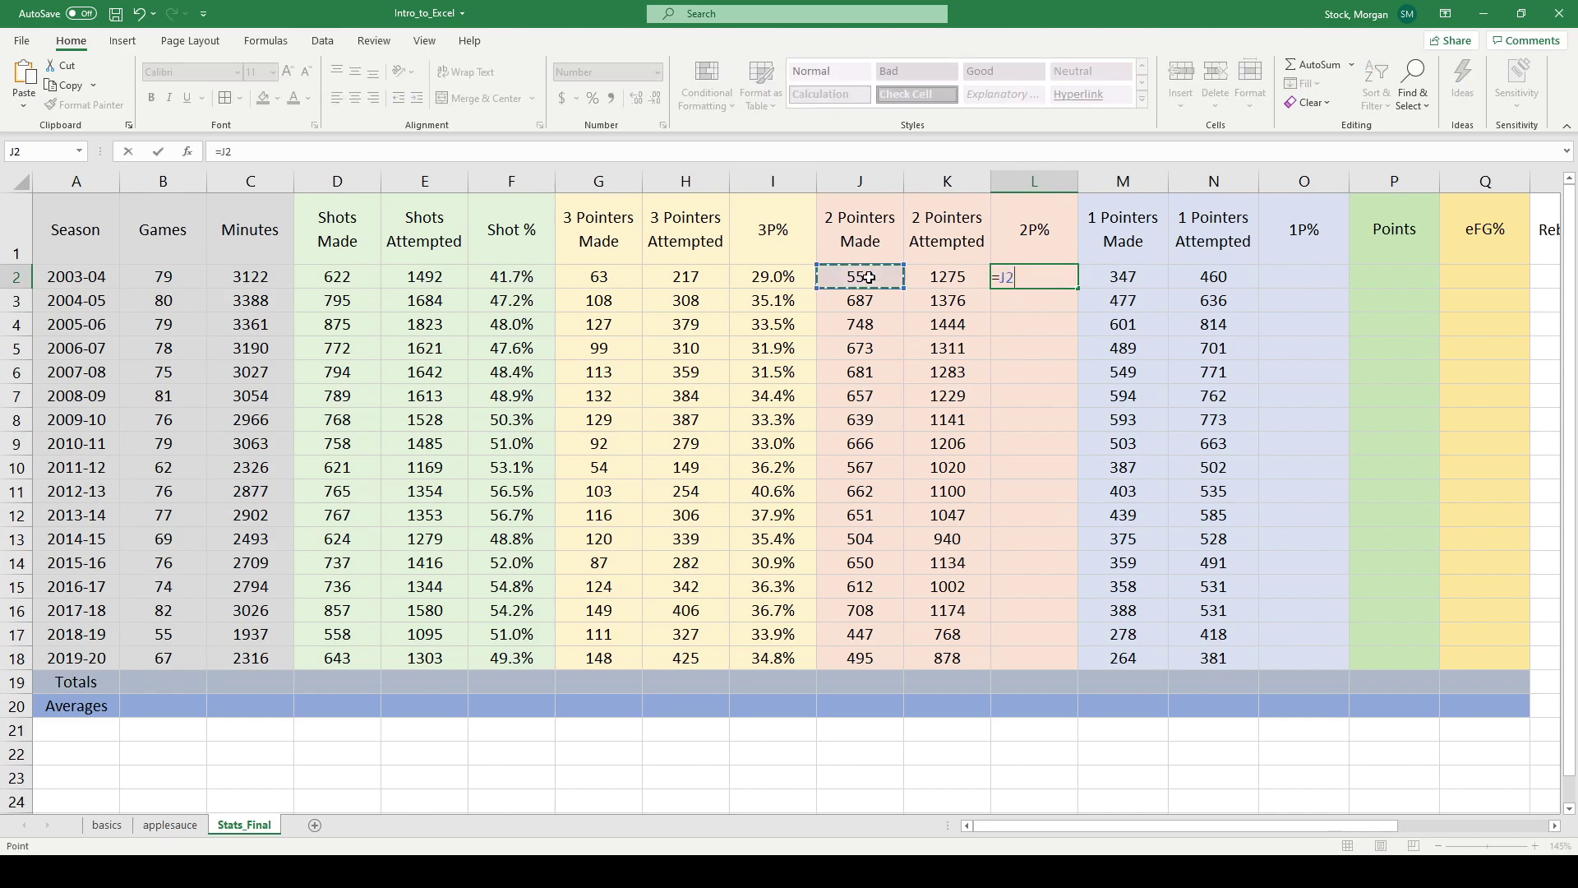
pyautogui.write('/')
pyautogui.click(947, 277)
pyautogui.press('Return')
pyautogui.click(1328, 279)
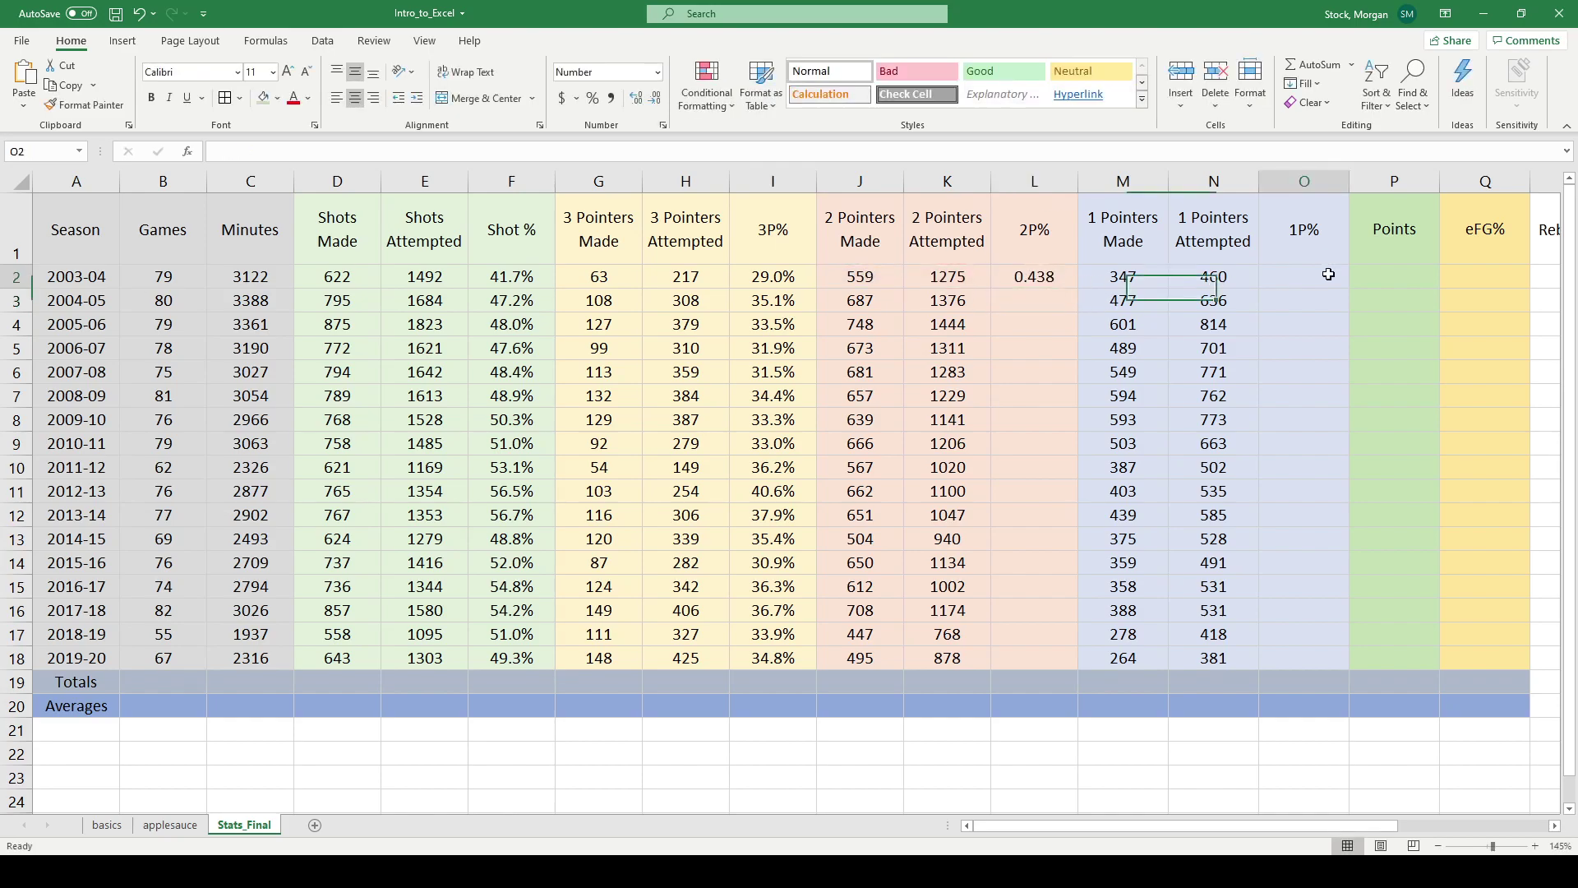
pyautogui.write('=')
pyautogui.click(1150, 275)
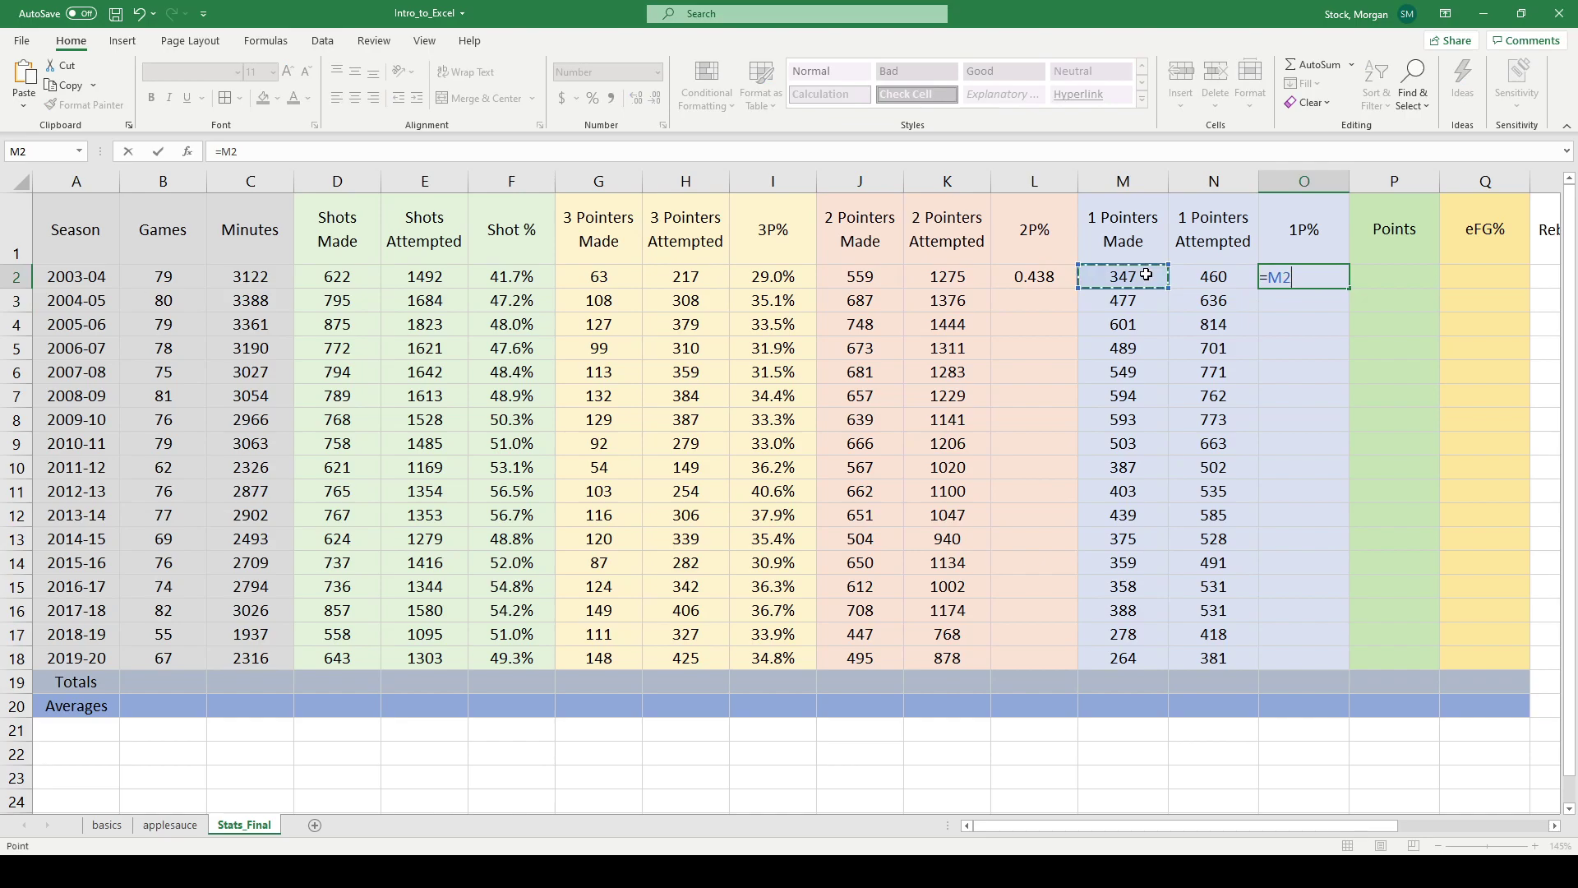
pyautogui.write('/')
pyautogui.click(1208, 272)
pyautogui.press('Return')
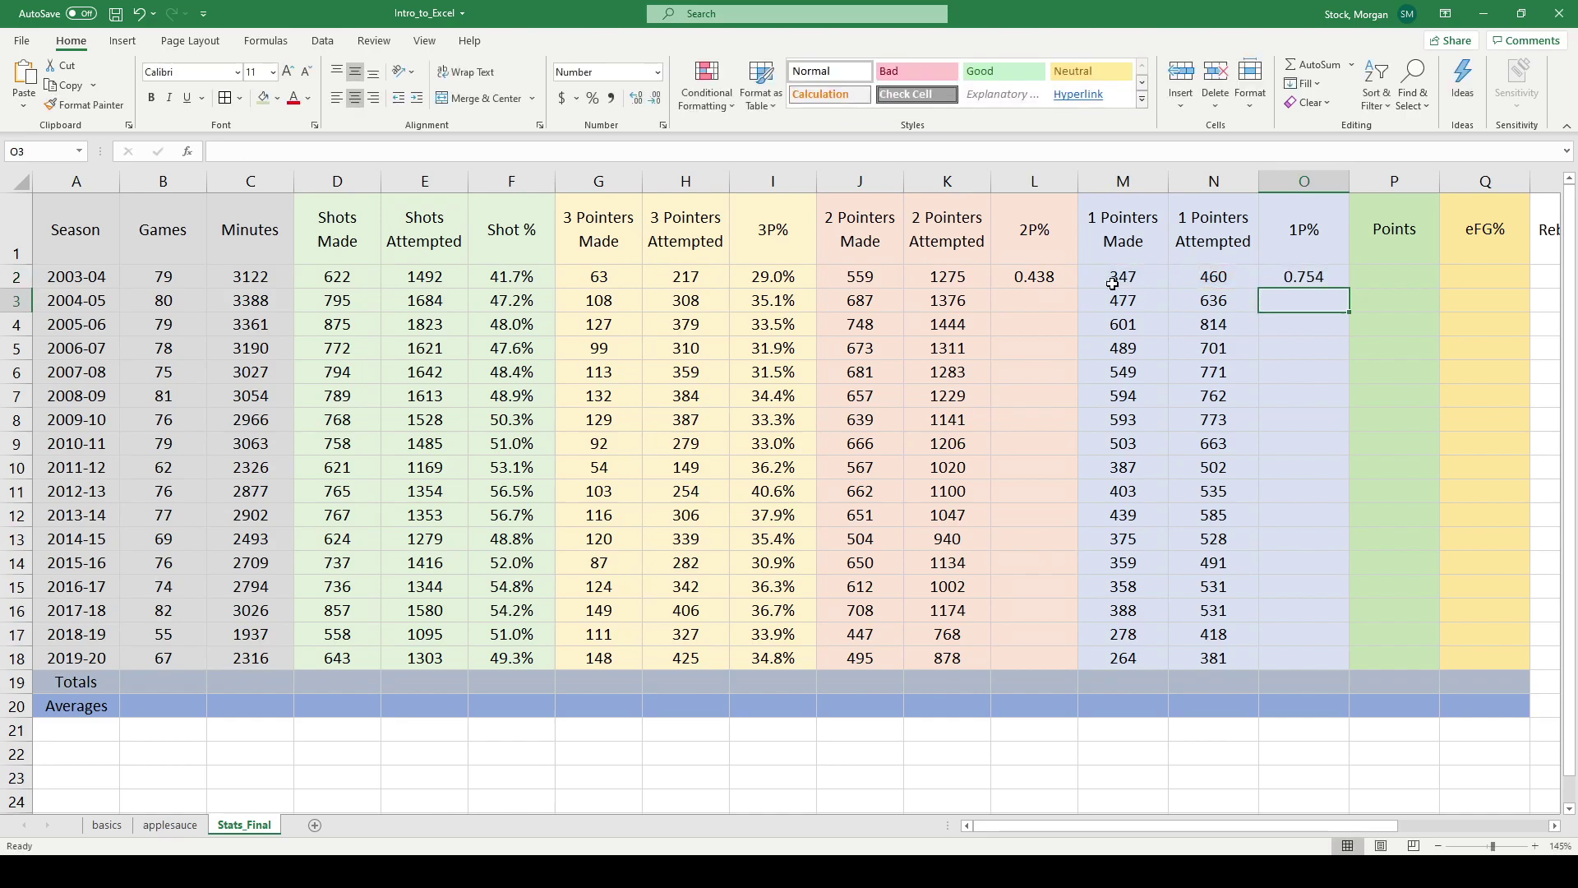
# Fill both formulas down to row 18 as one-decimal percentages.
pyautogui.click(1037, 277)
pyautogui.moveTo(1077, 288); pyautogui.dragTo(1032, 668)
pyautogui.click(1314, 278)
pyautogui.moveTo(1349, 289); pyautogui.dragTo(1328, 673)
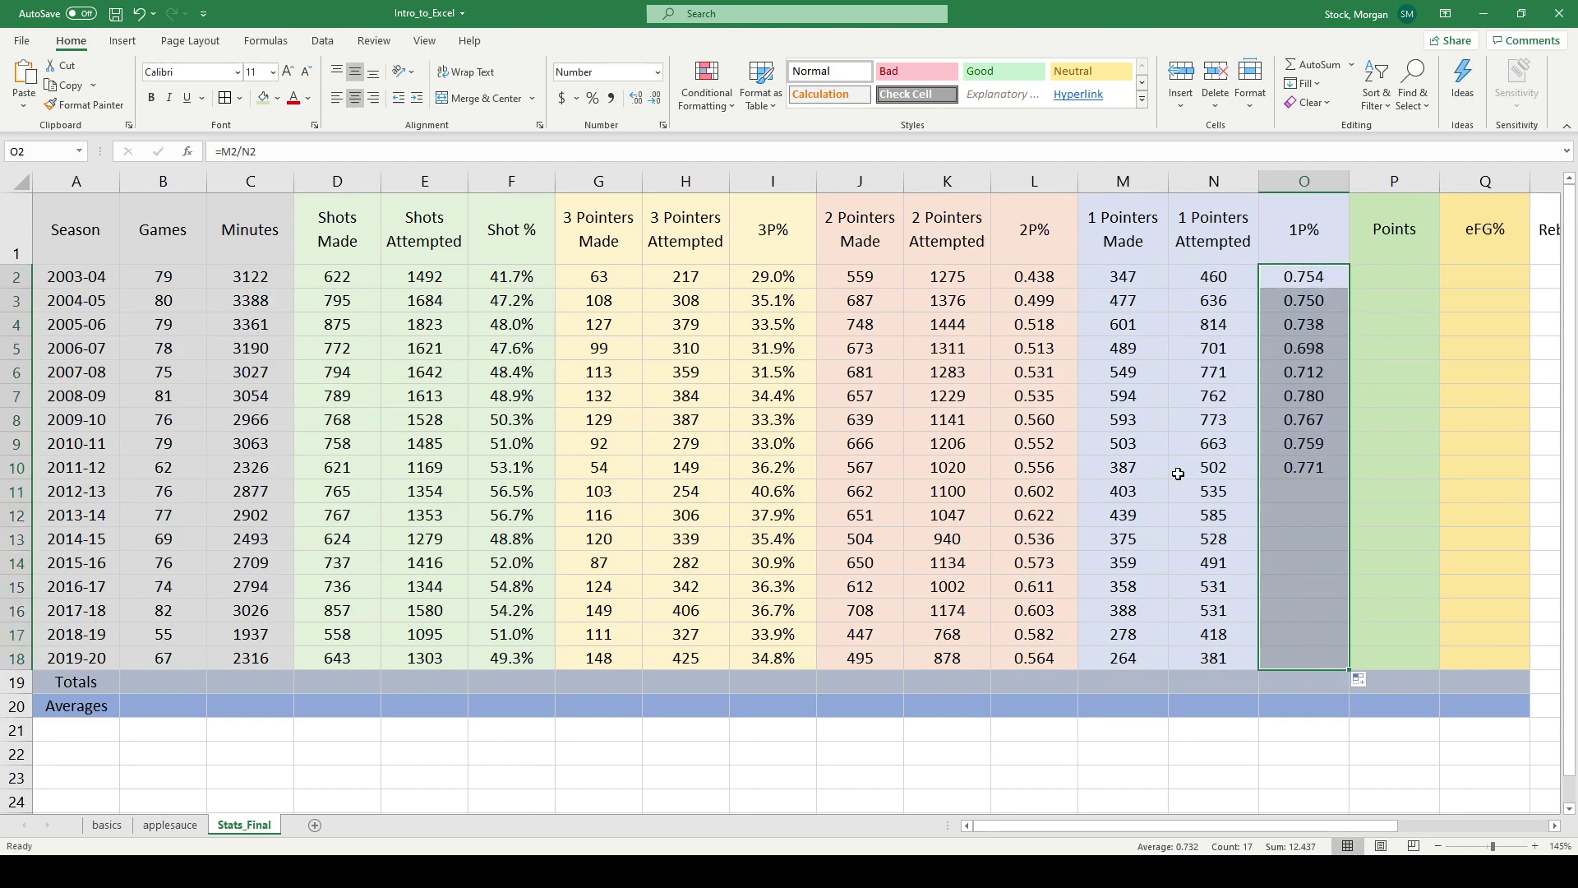
pyautogui.moveTo(1043, 282); pyautogui.dragTo(1036, 668)
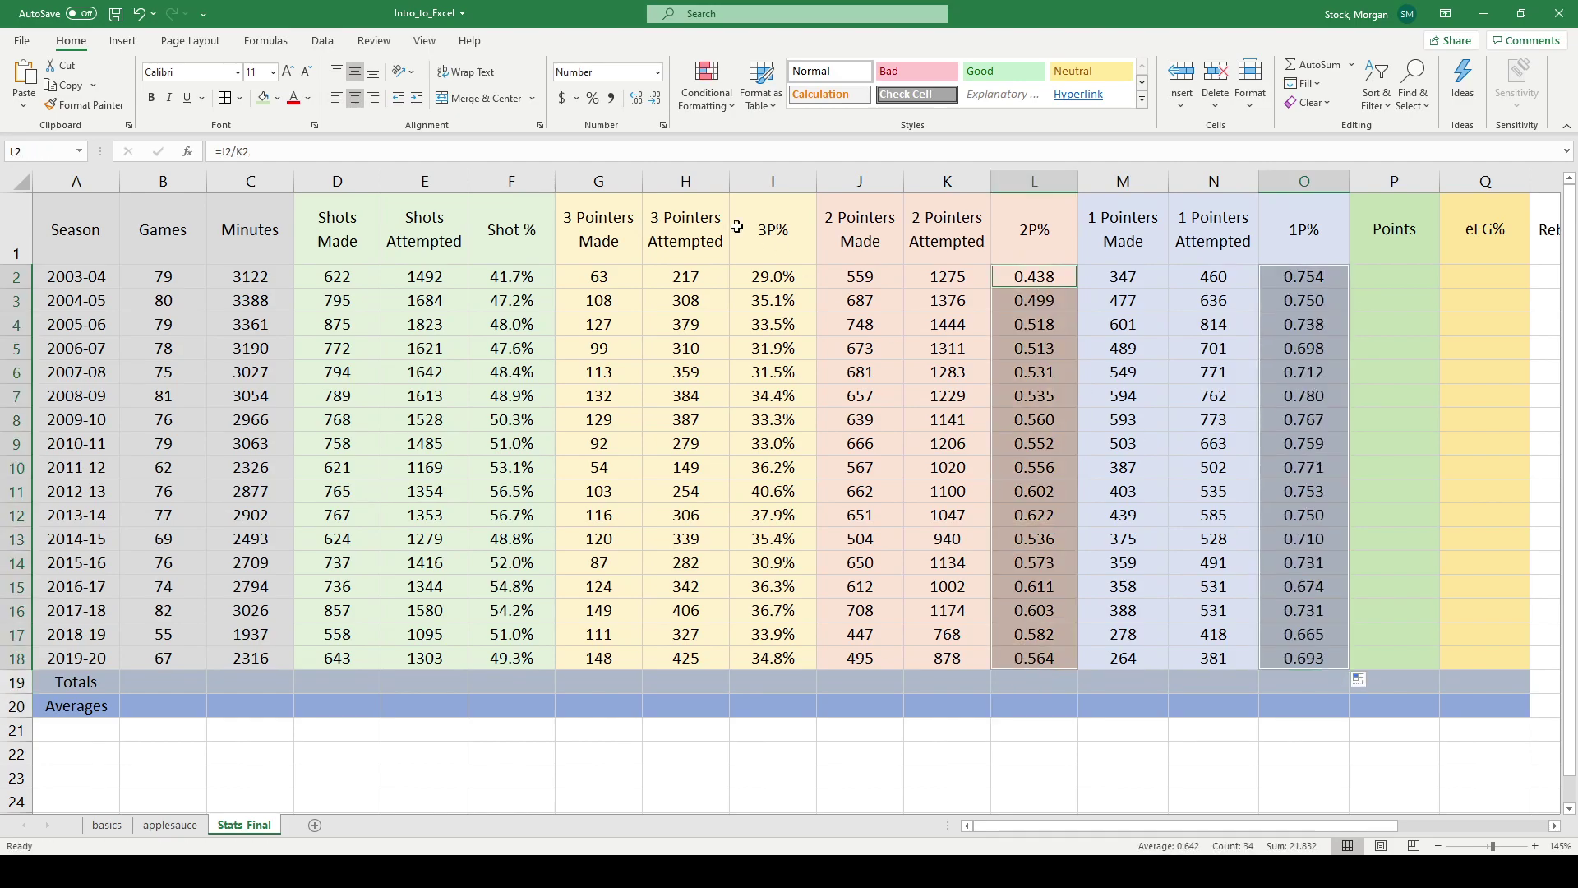
pyautogui.click(593, 98)
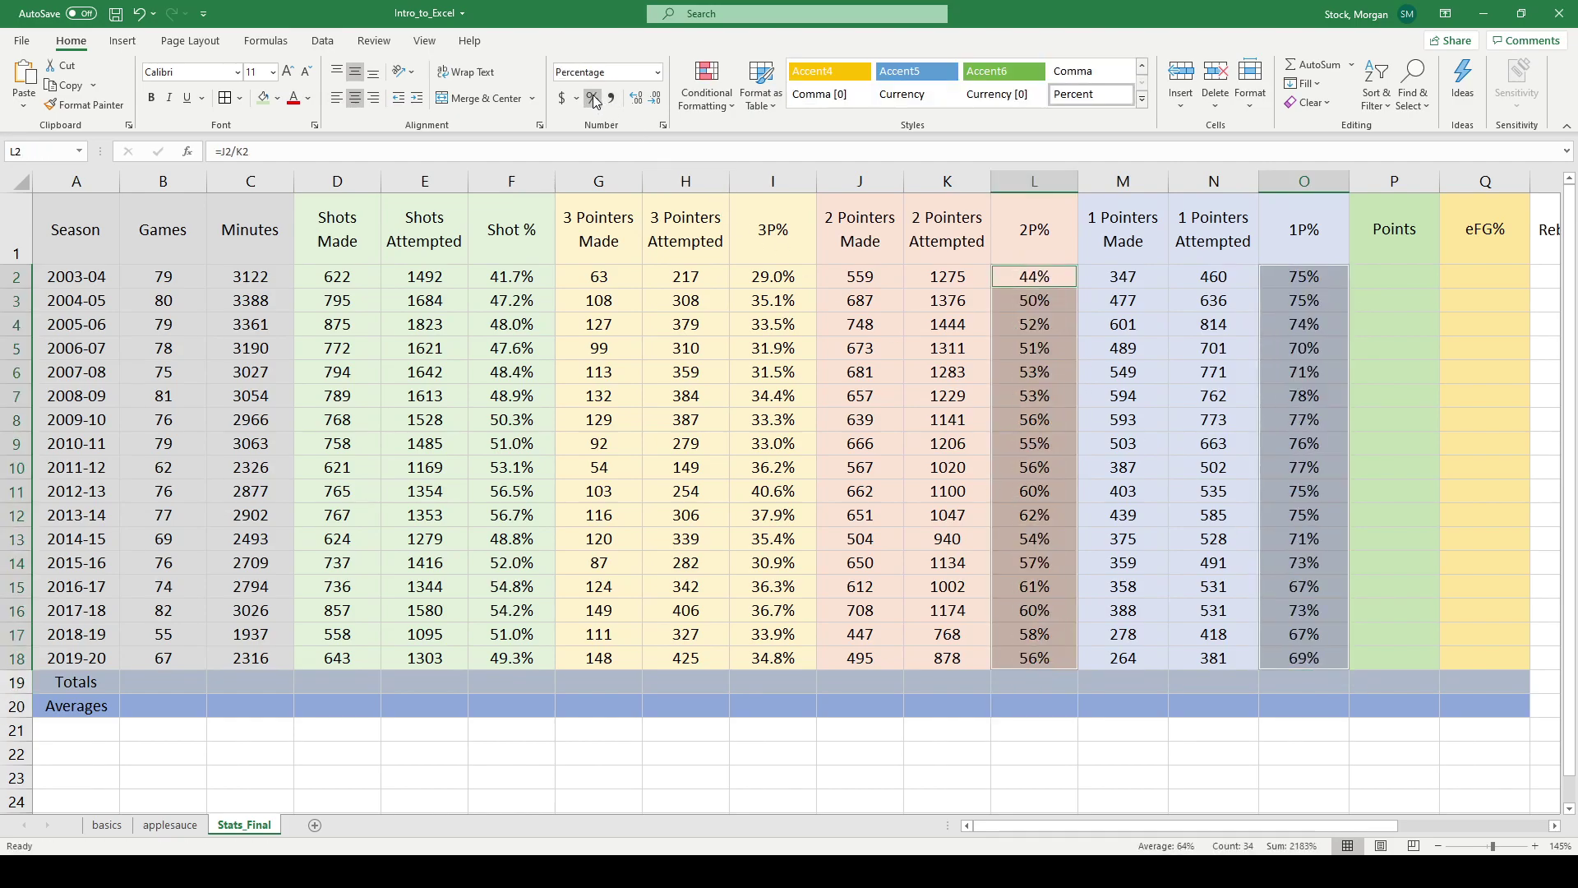
pyautogui.click(636, 98)
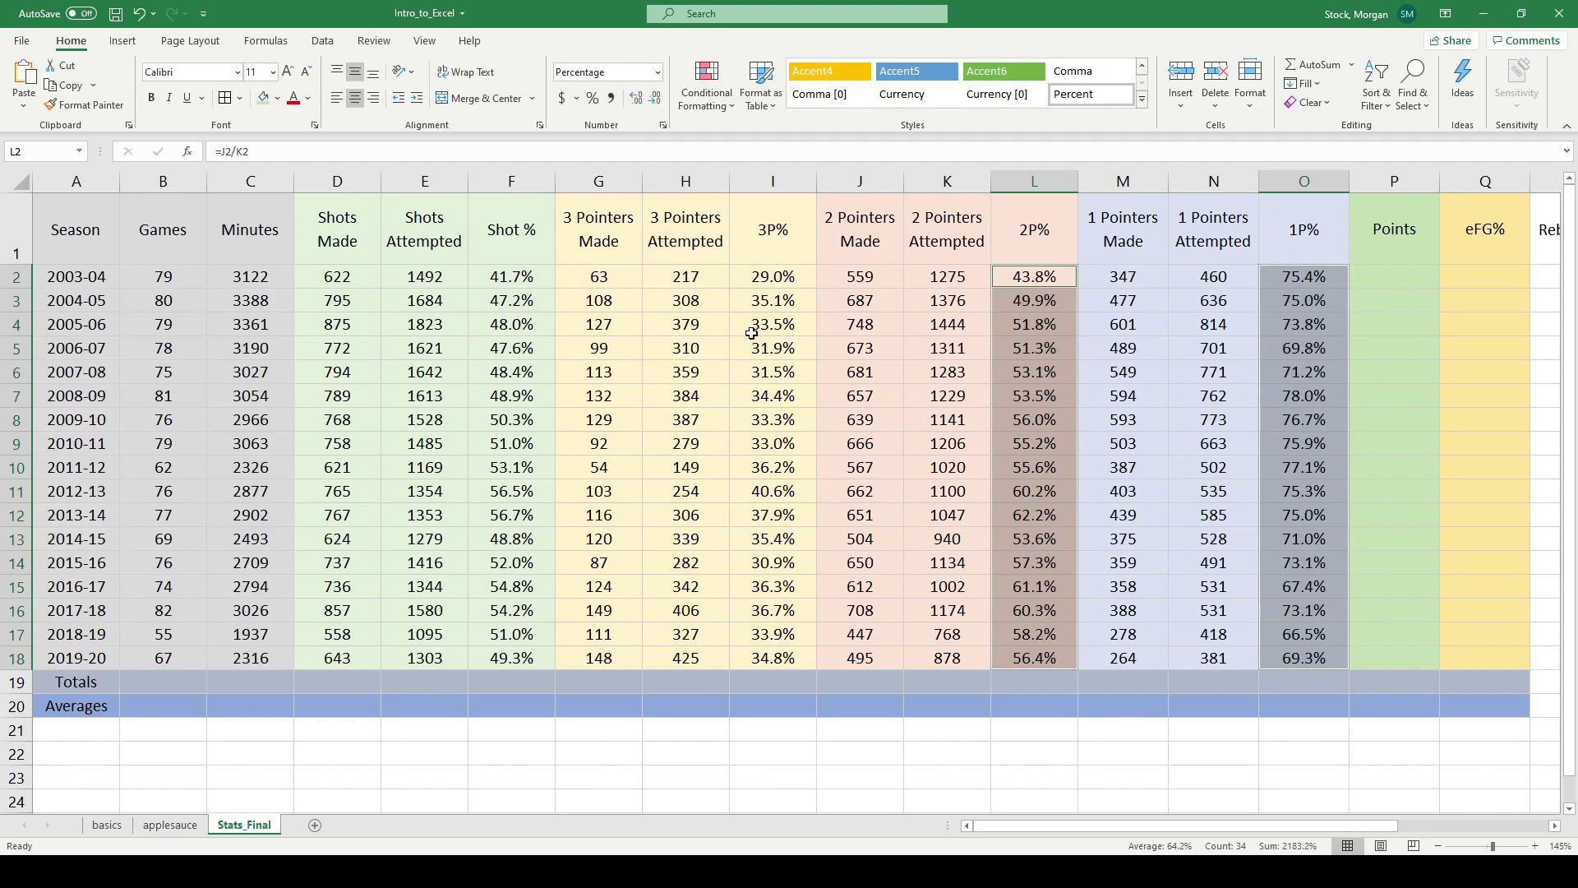
pyautogui.click(861, 386)
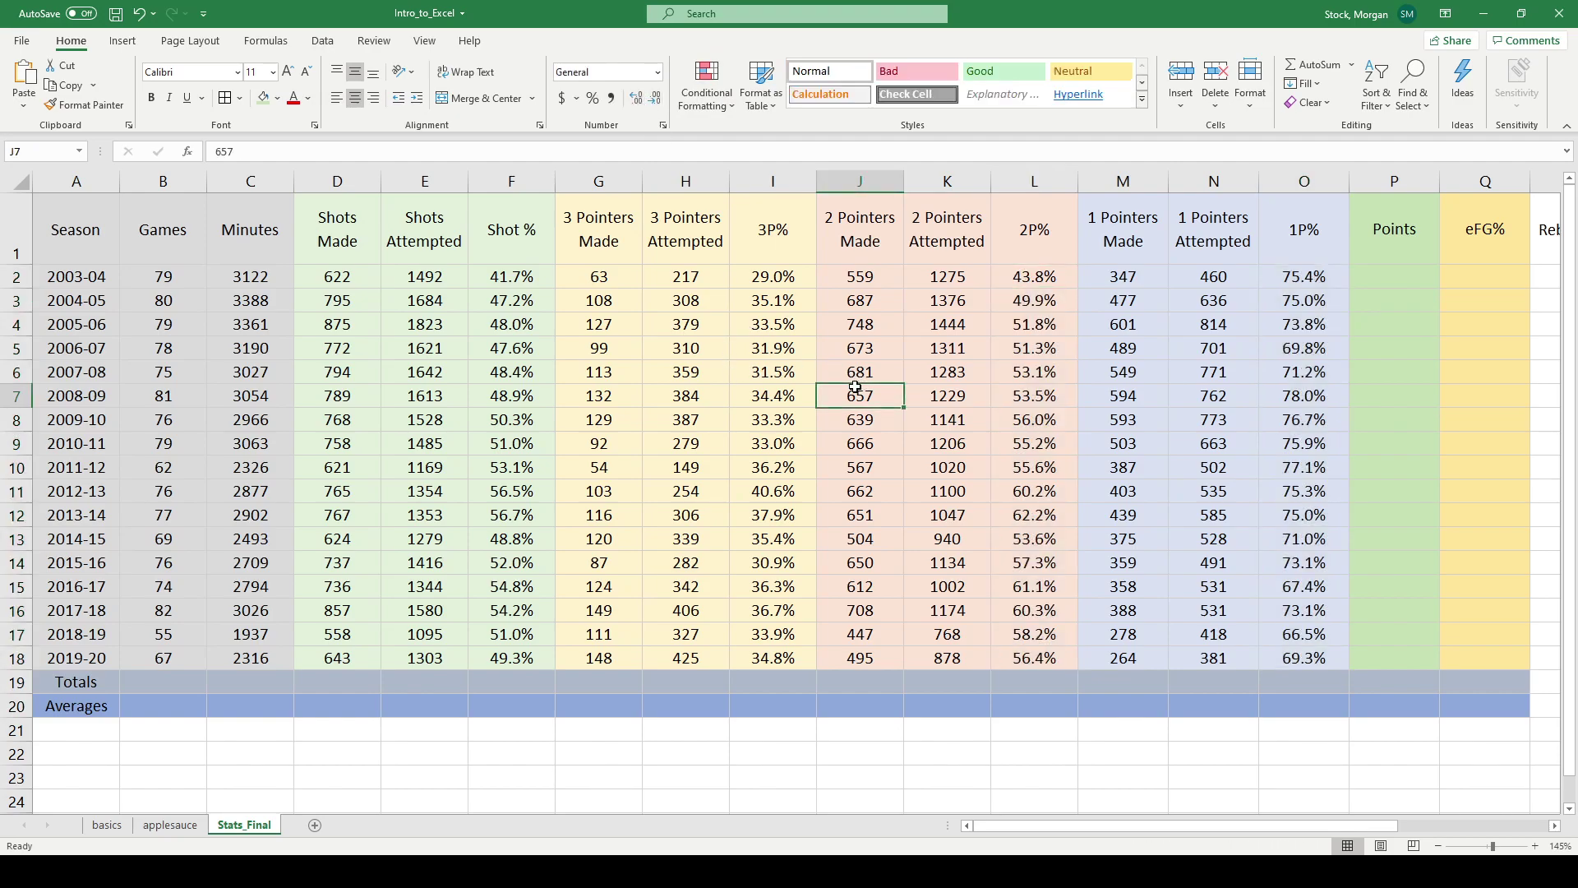
pyautogui.click(1381, 271)
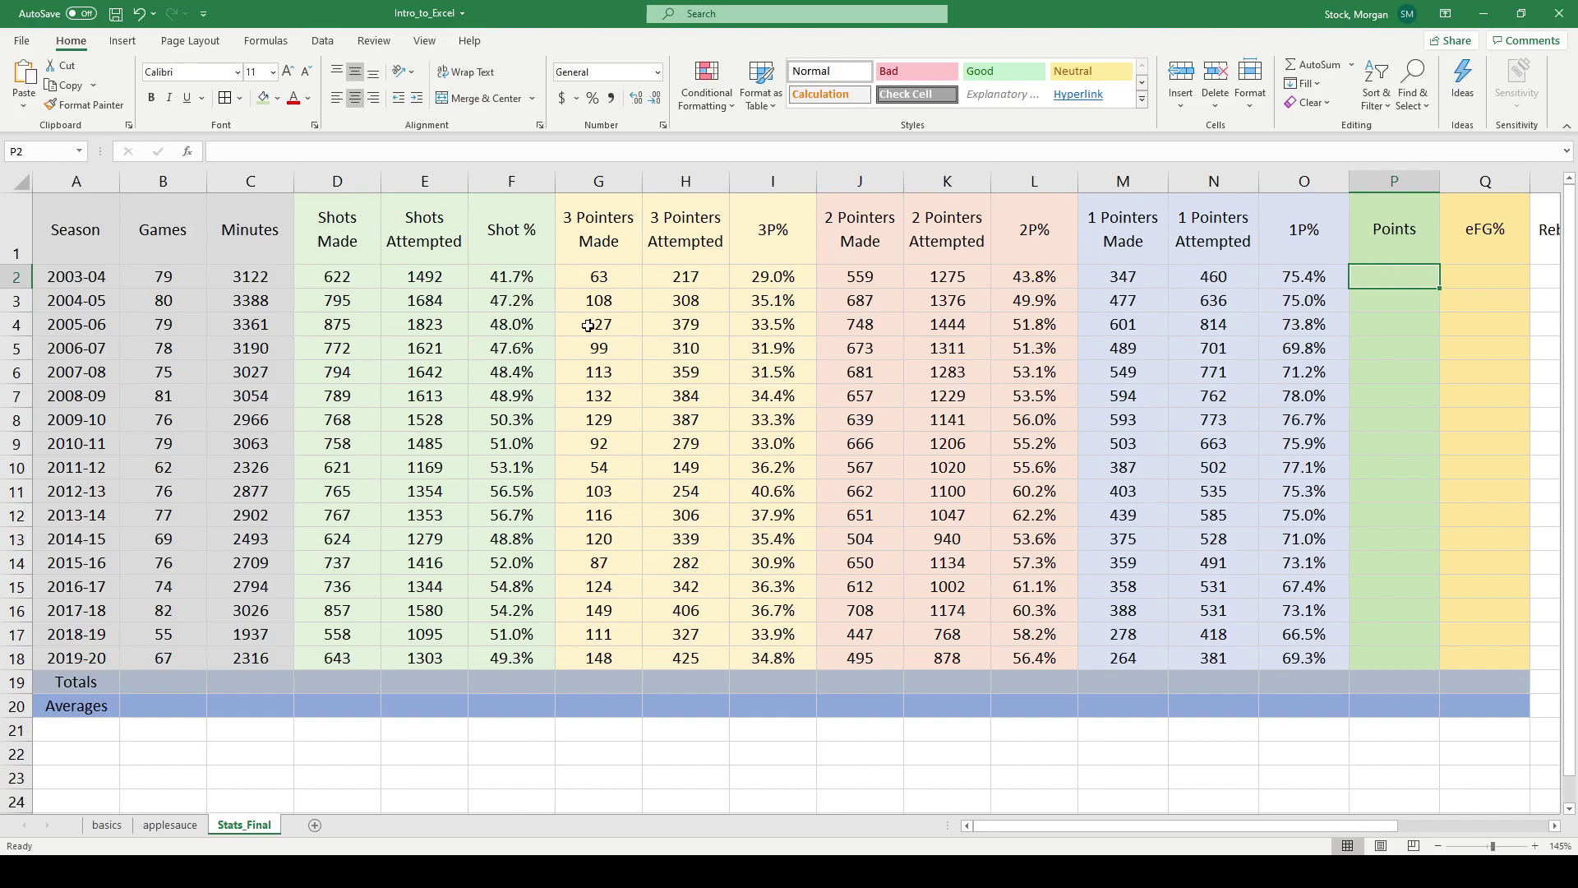
pyautogui.click(593, 277)
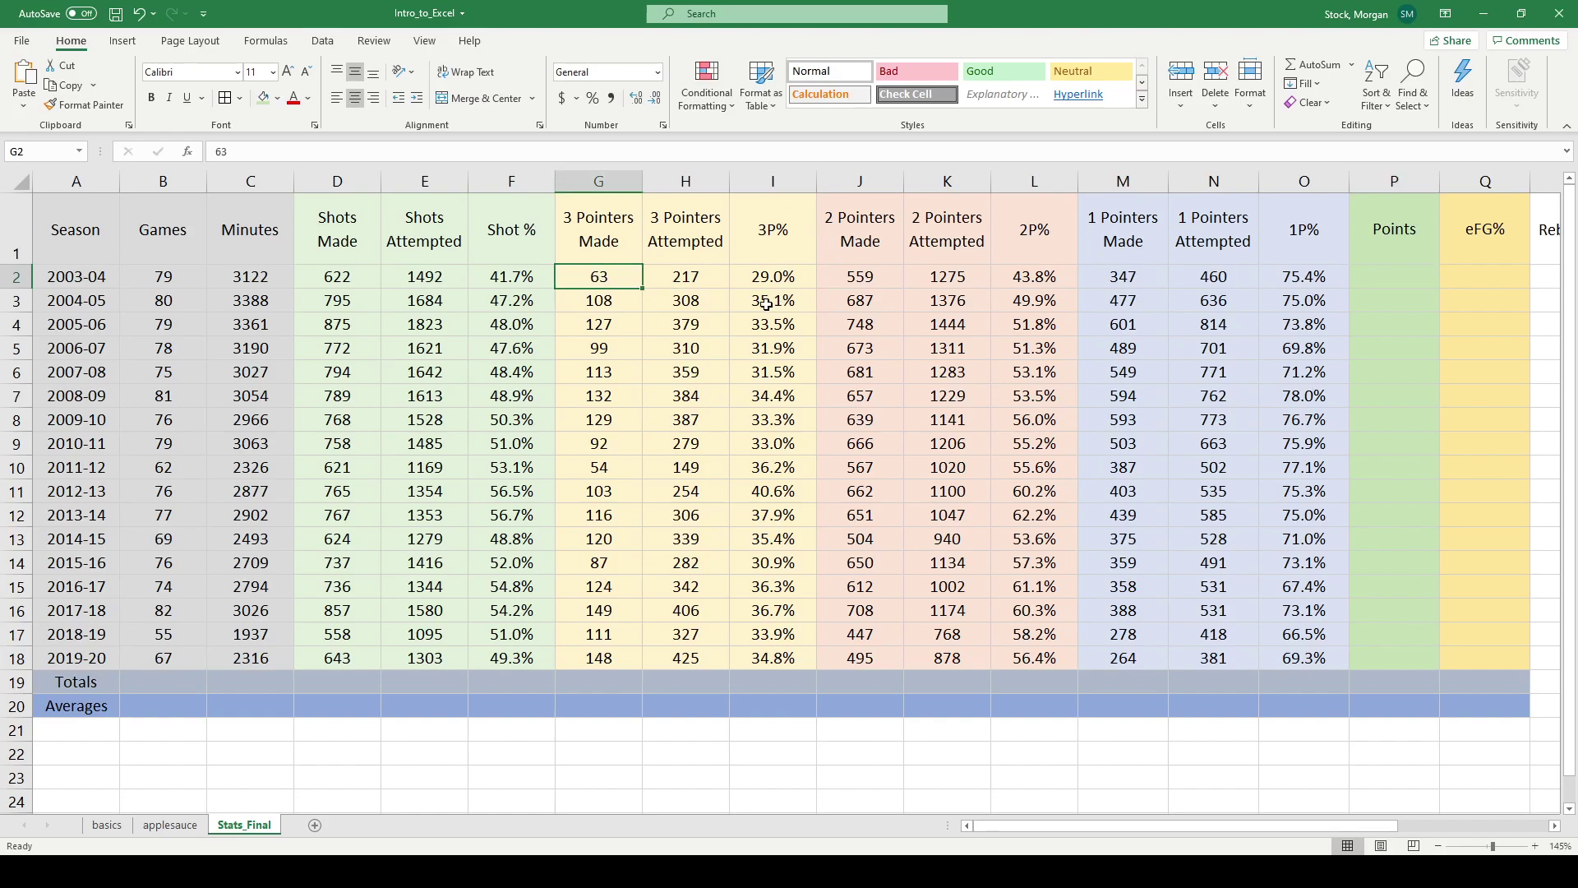
pyautogui.click(853, 280)
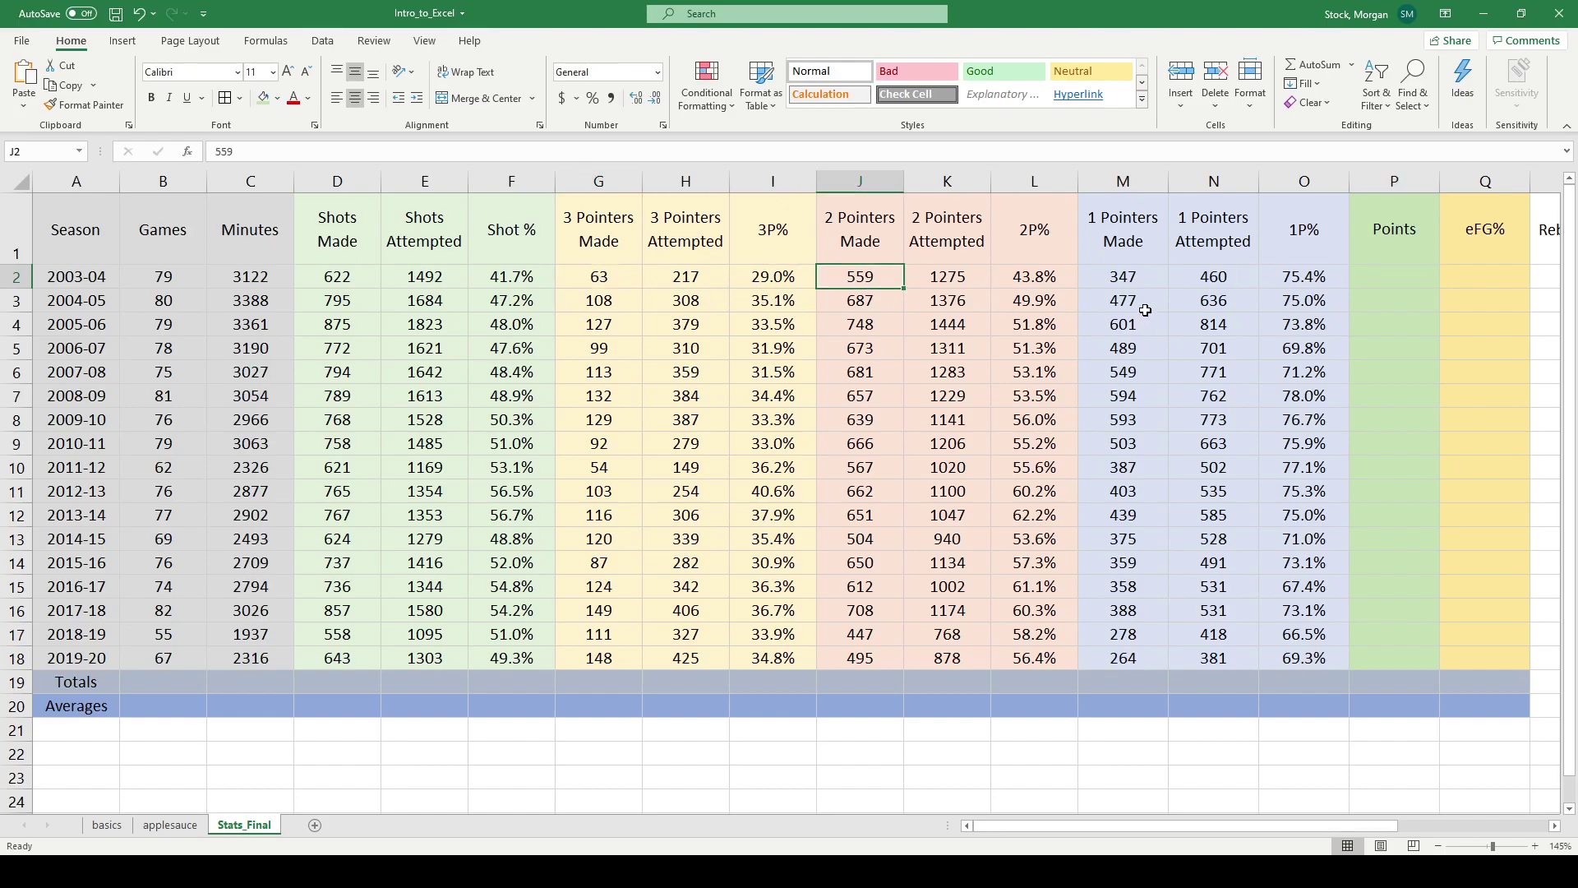
pyautogui.click(1137, 280)
pyautogui.click(1424, 280)
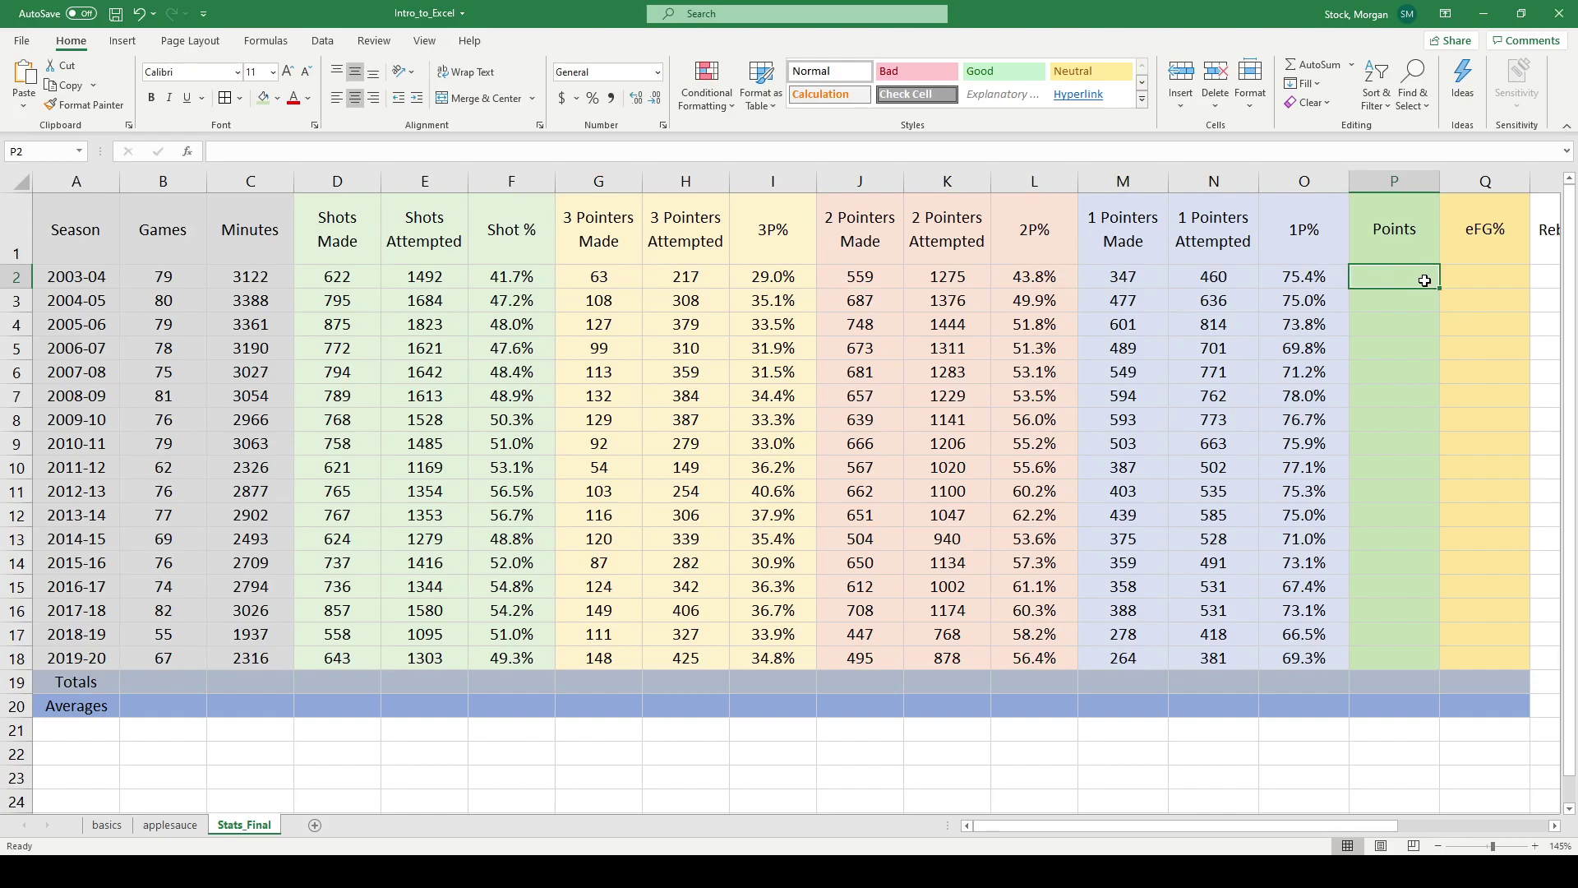
# Enter =G2*3+J2*2+M2*1 in P2, giving 1654 points for 2003-04.
pyautogui.write('=')
pyautogui.click(590, 279)
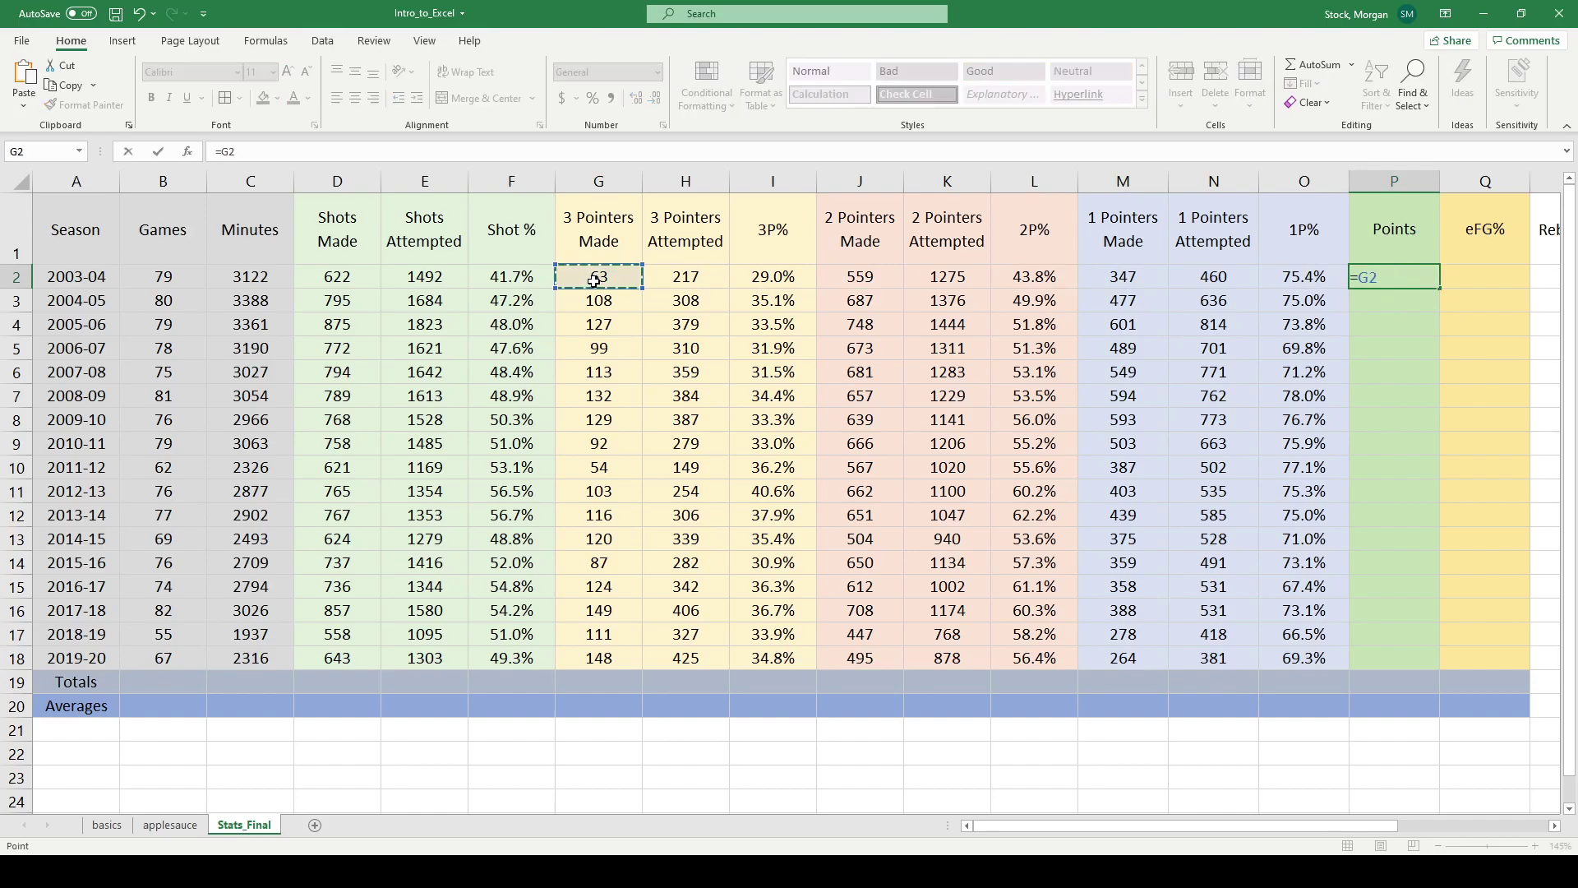
pyautogui.write('*')
pyautogui.click(837, 272)
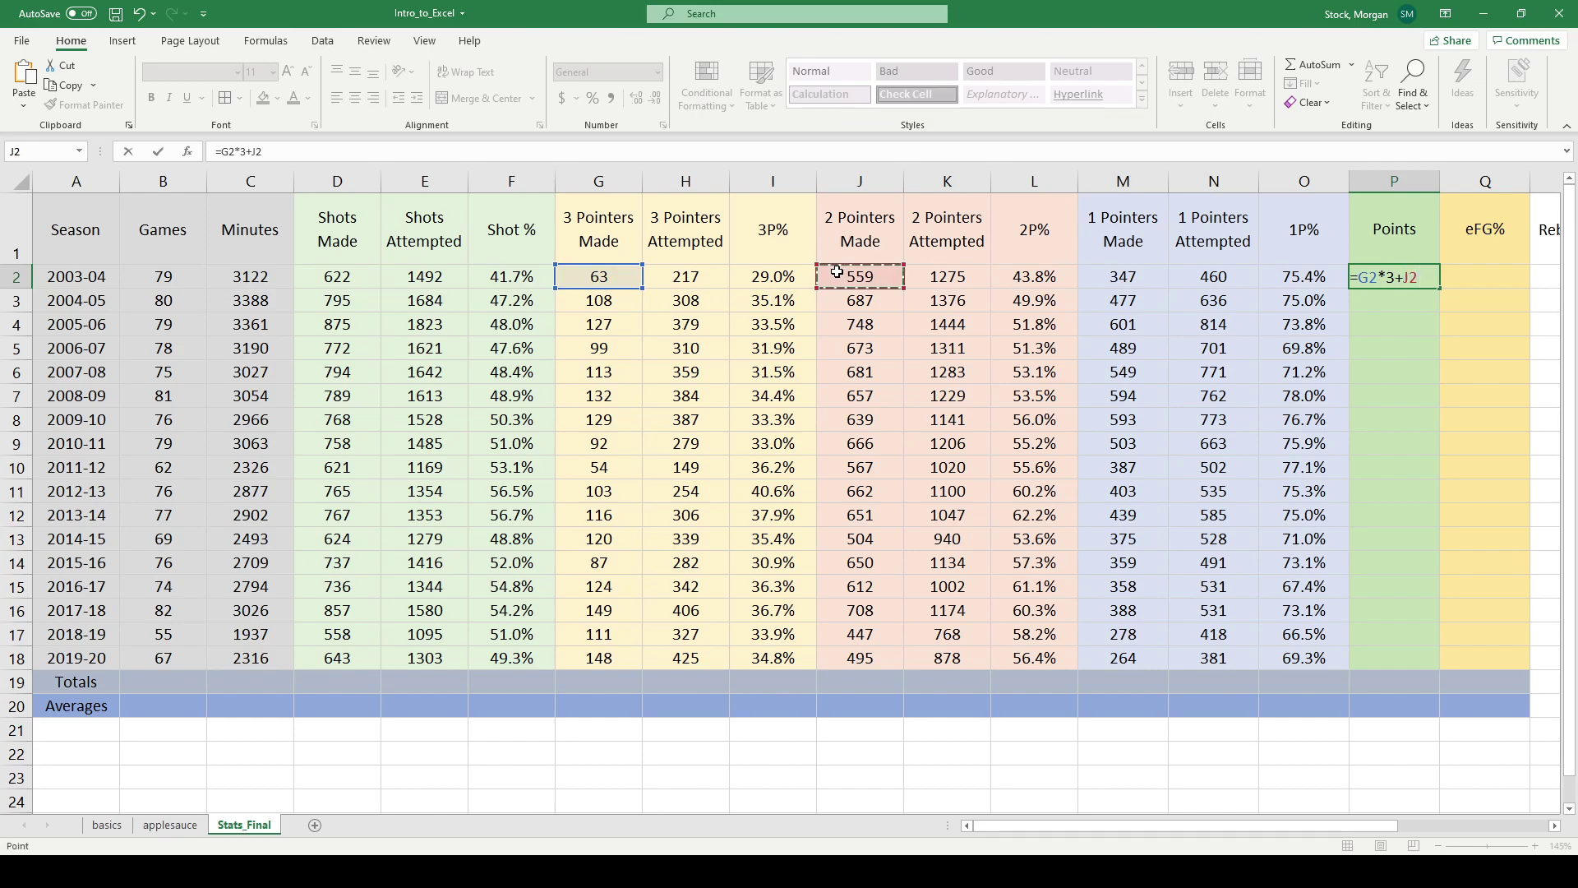
pyautogui.write('*2+')
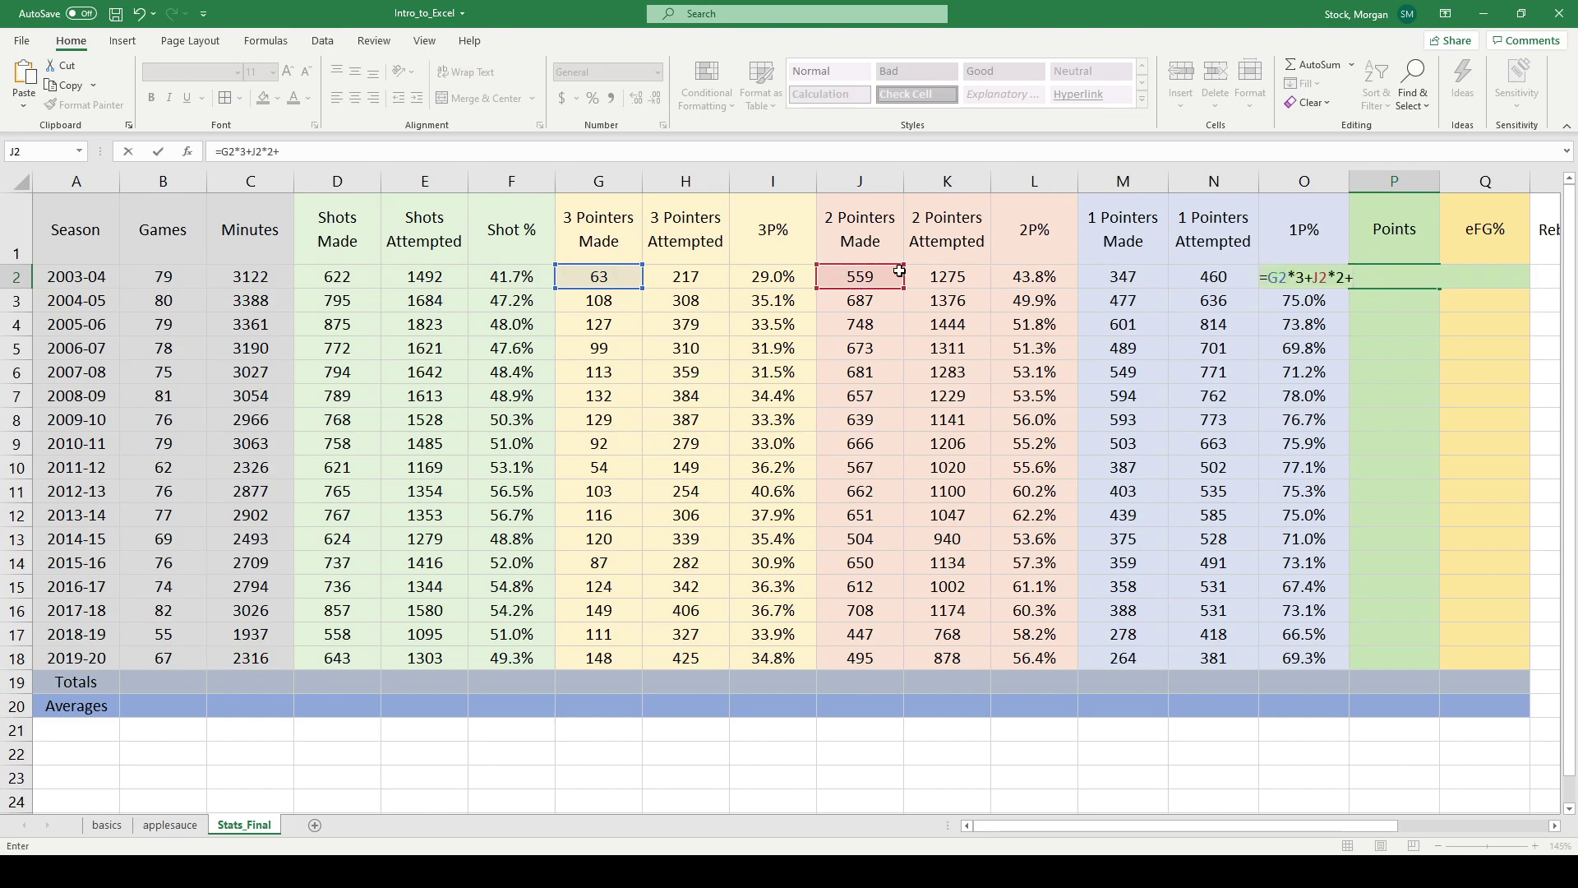
pyautogui.click(1113, 275)
pyautogui.write('*')
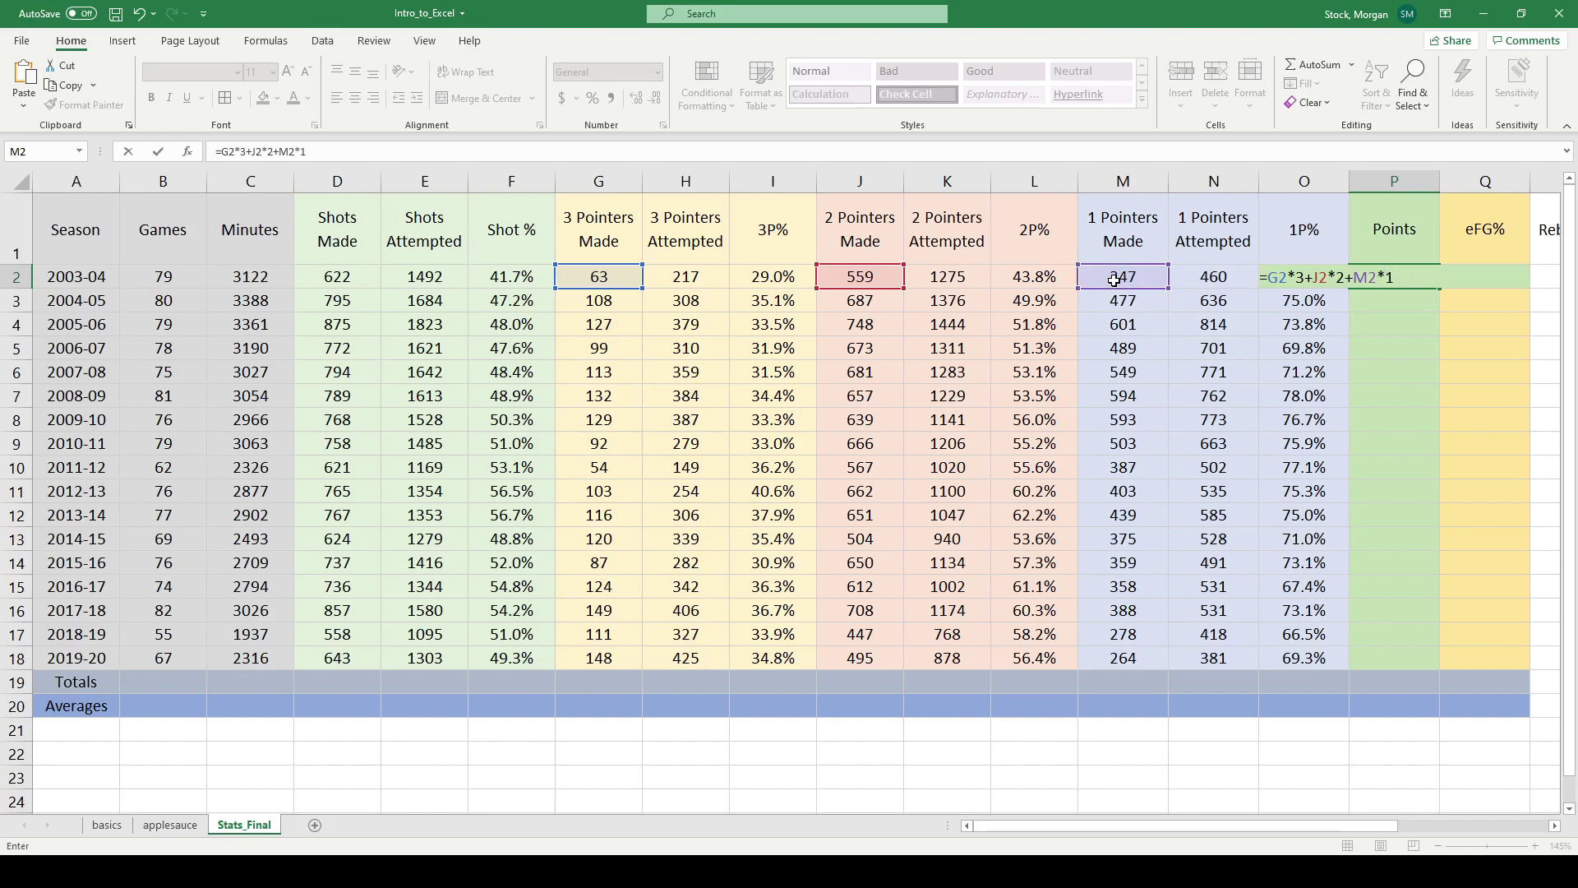
pyautogui.write('1')
pyautogui.press('Return')
# Copy the Points formula from P2 down the column.
pyautogui.click(1427, 281)
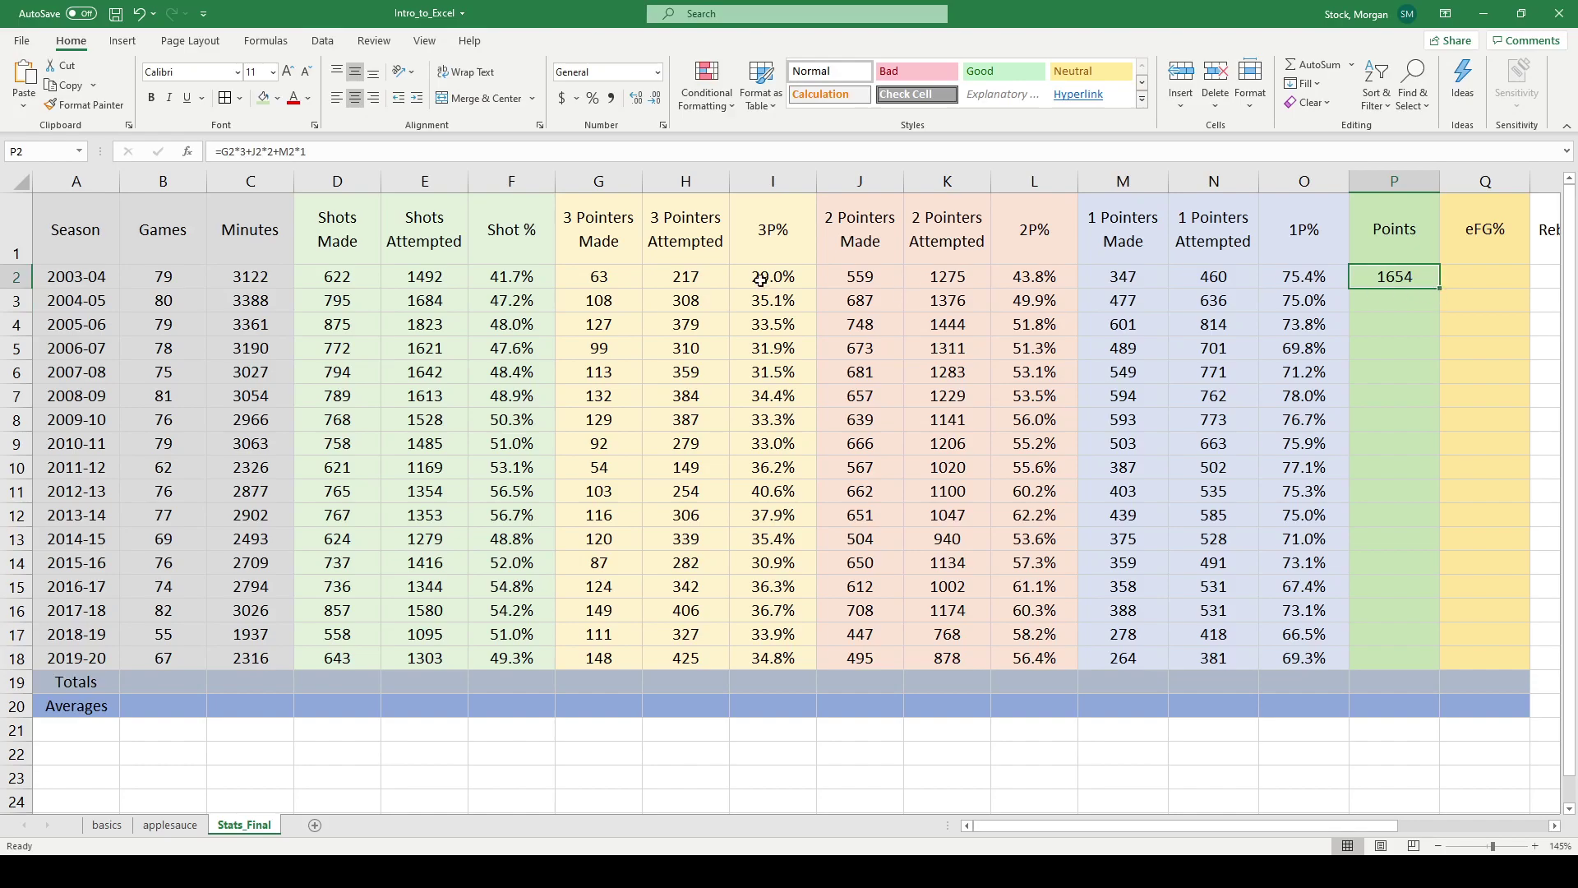
pyautogui.click(15, 276)
pyautogui.click(388, 348)
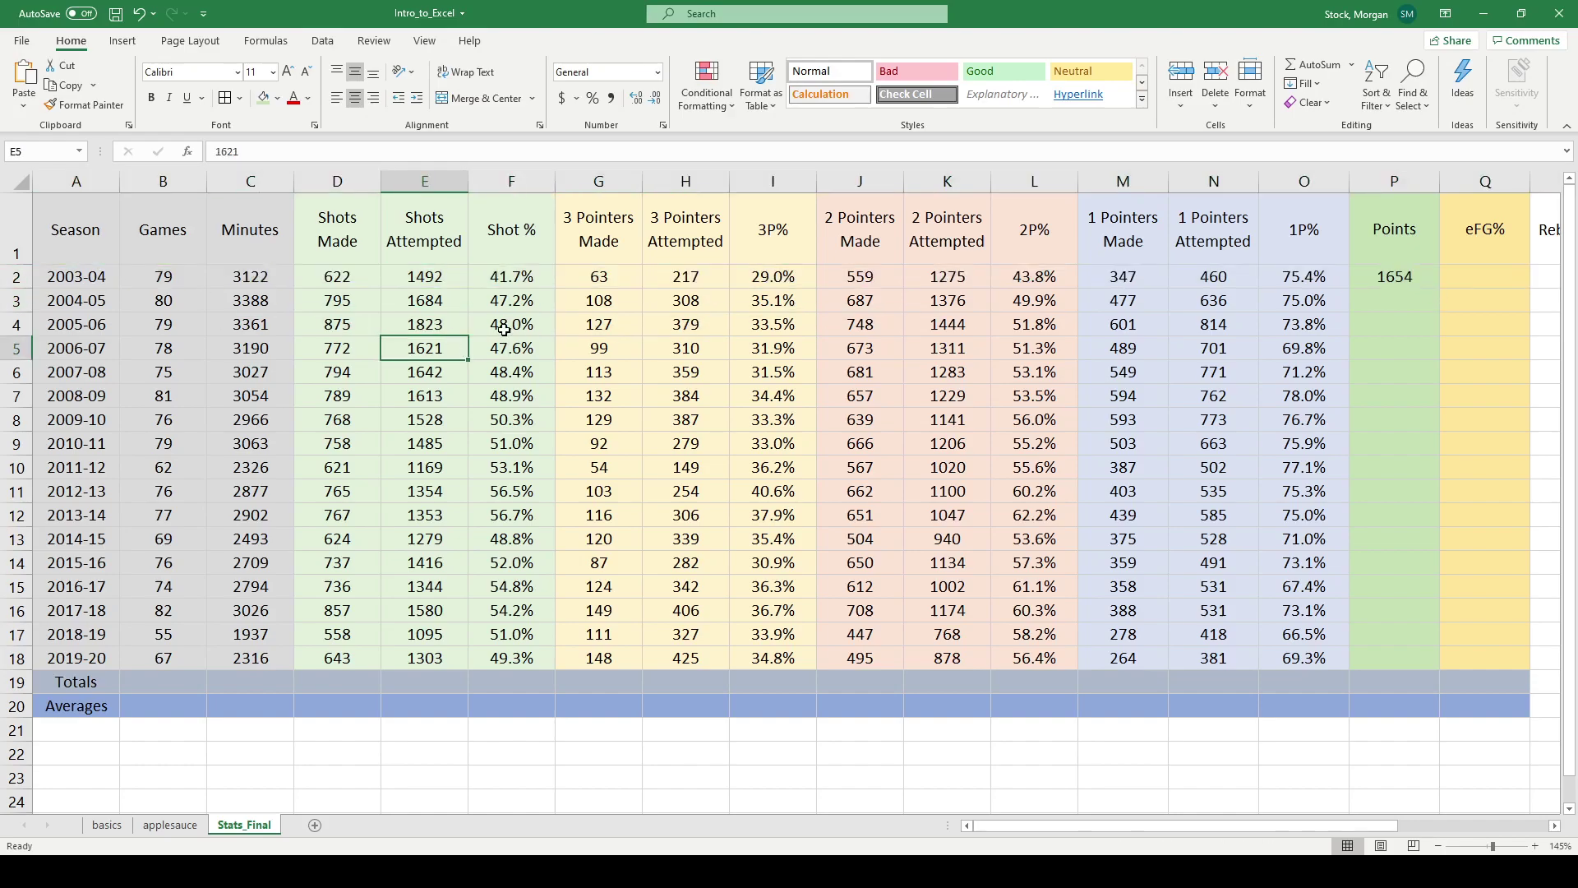
pyautogui.click(1373, 283)
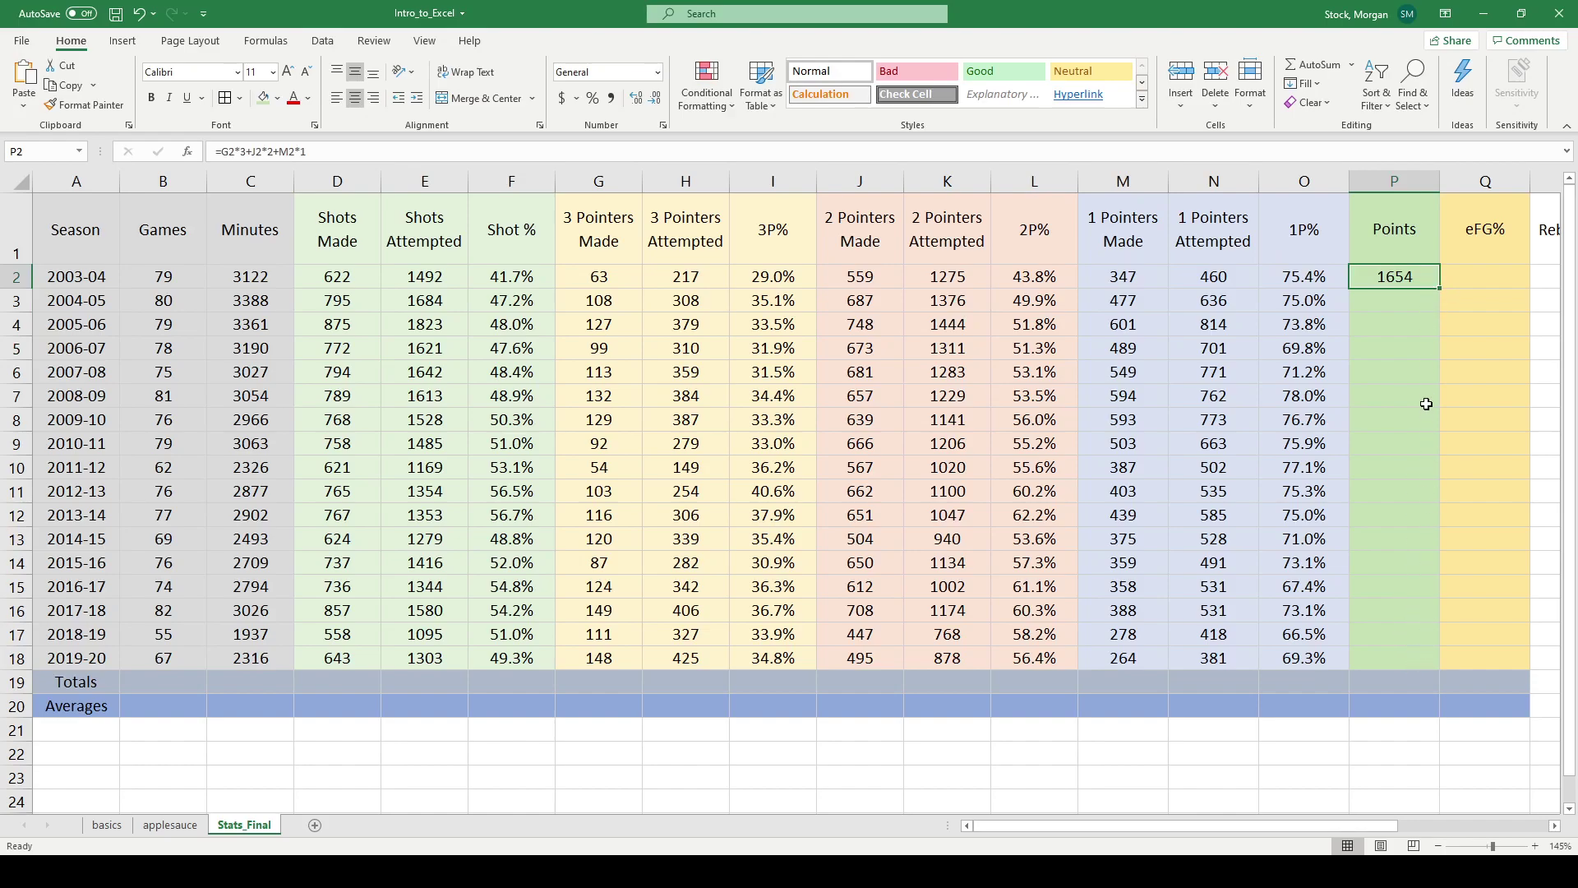
pyautogui.moveTo(1439, 288); pyautogui.dragTo(1446, 658)
# Select Q2, the first eFG% cell.
pyautogui.click(1469, 280)
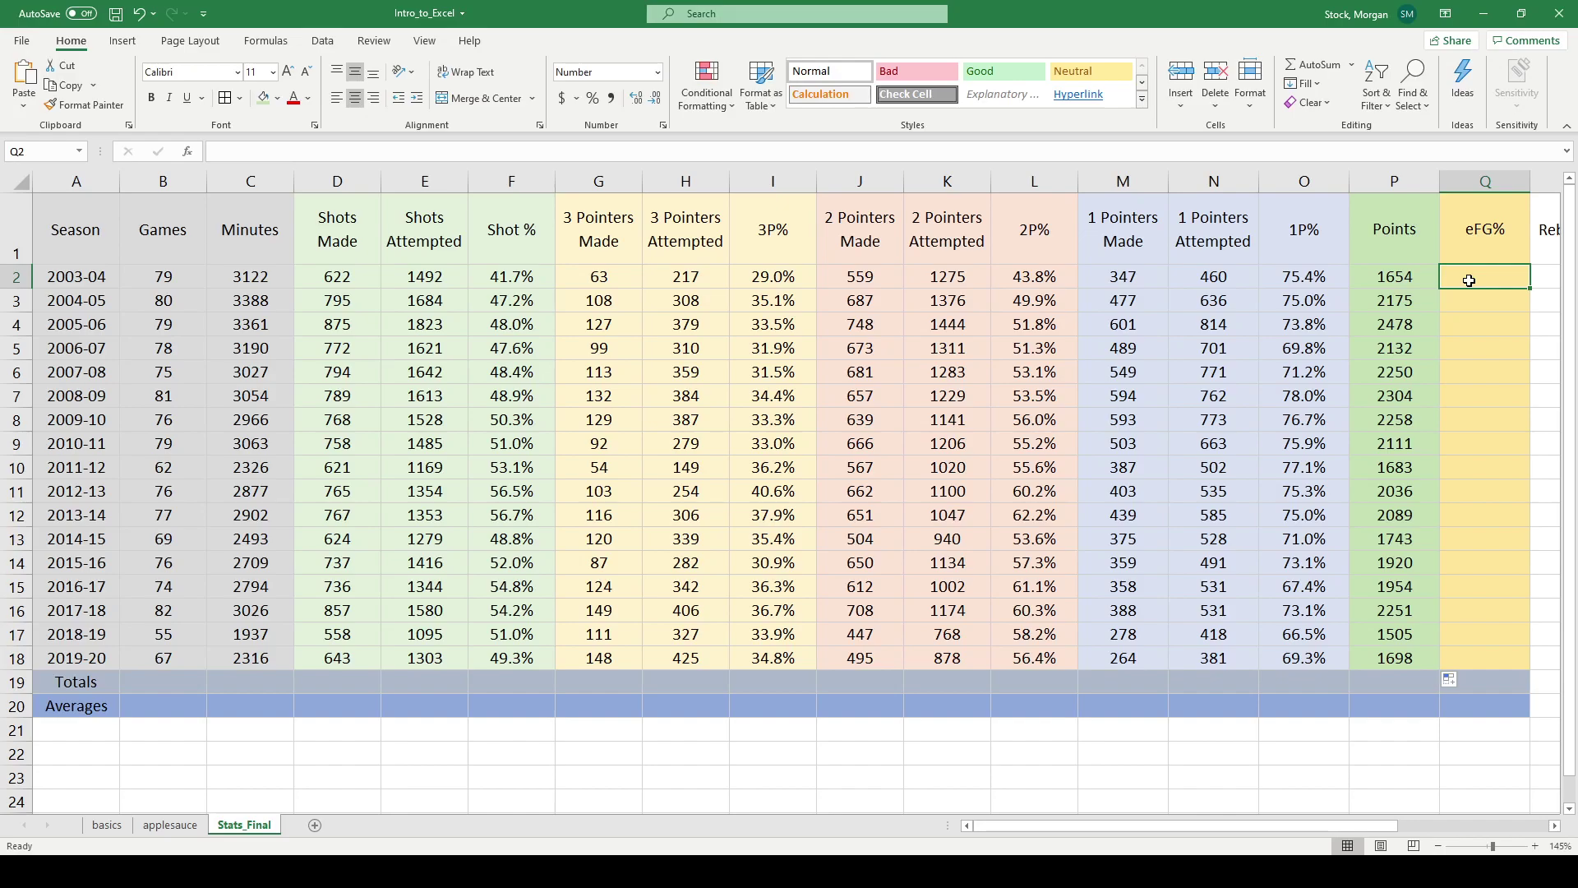
# Enter =(D2+G2*.5)/E2 in Q2 for eFG%.
pyautogui.write('=')
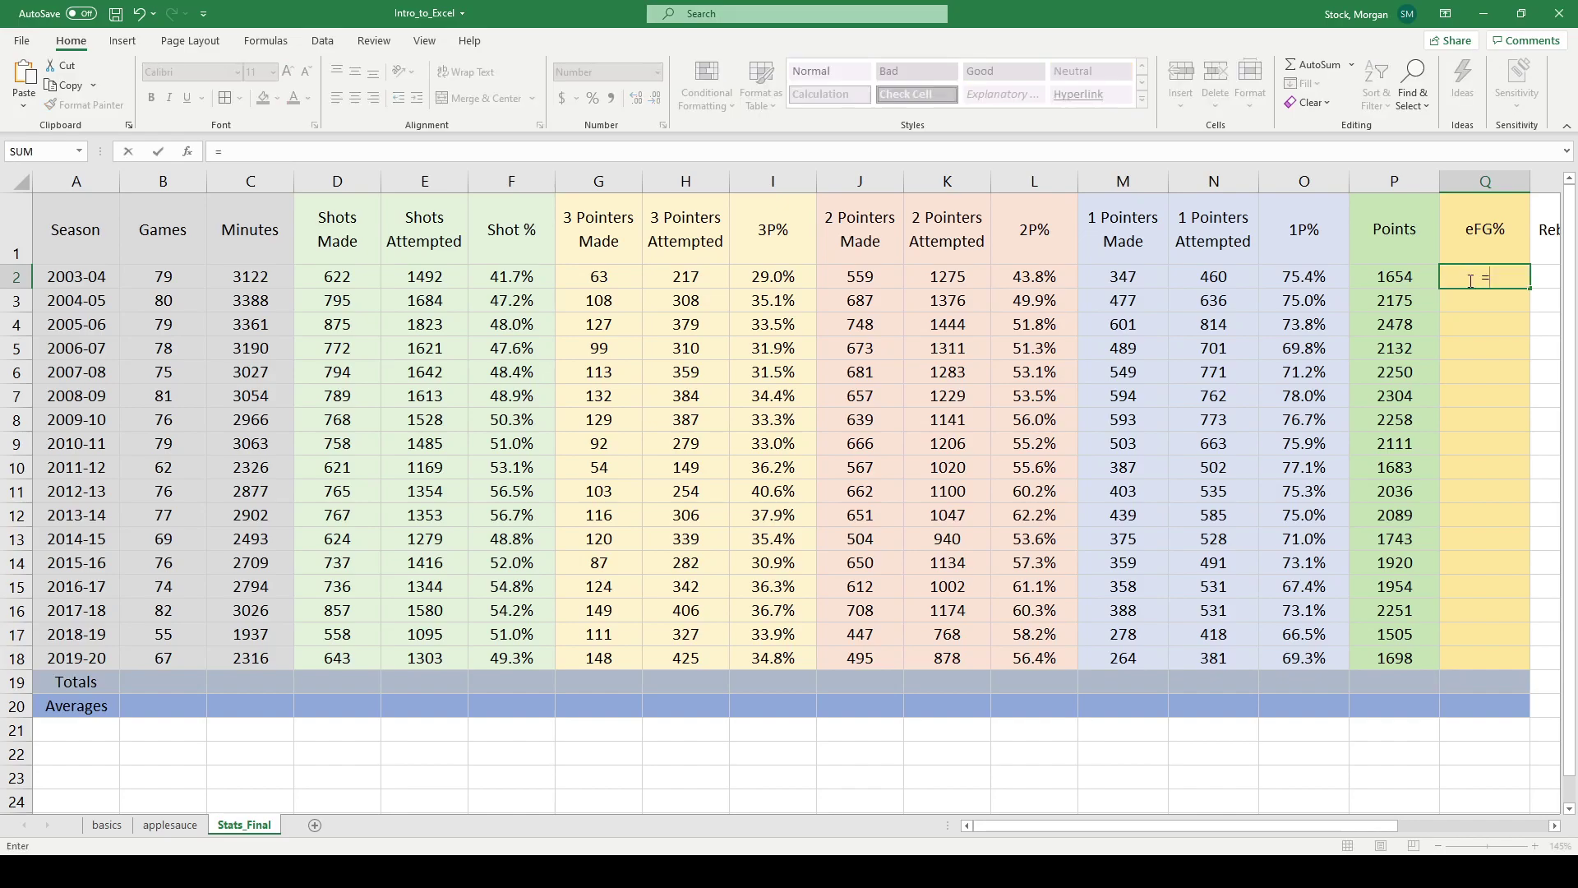
pyautogui.write('(')
pyautogui.click(339, 279)
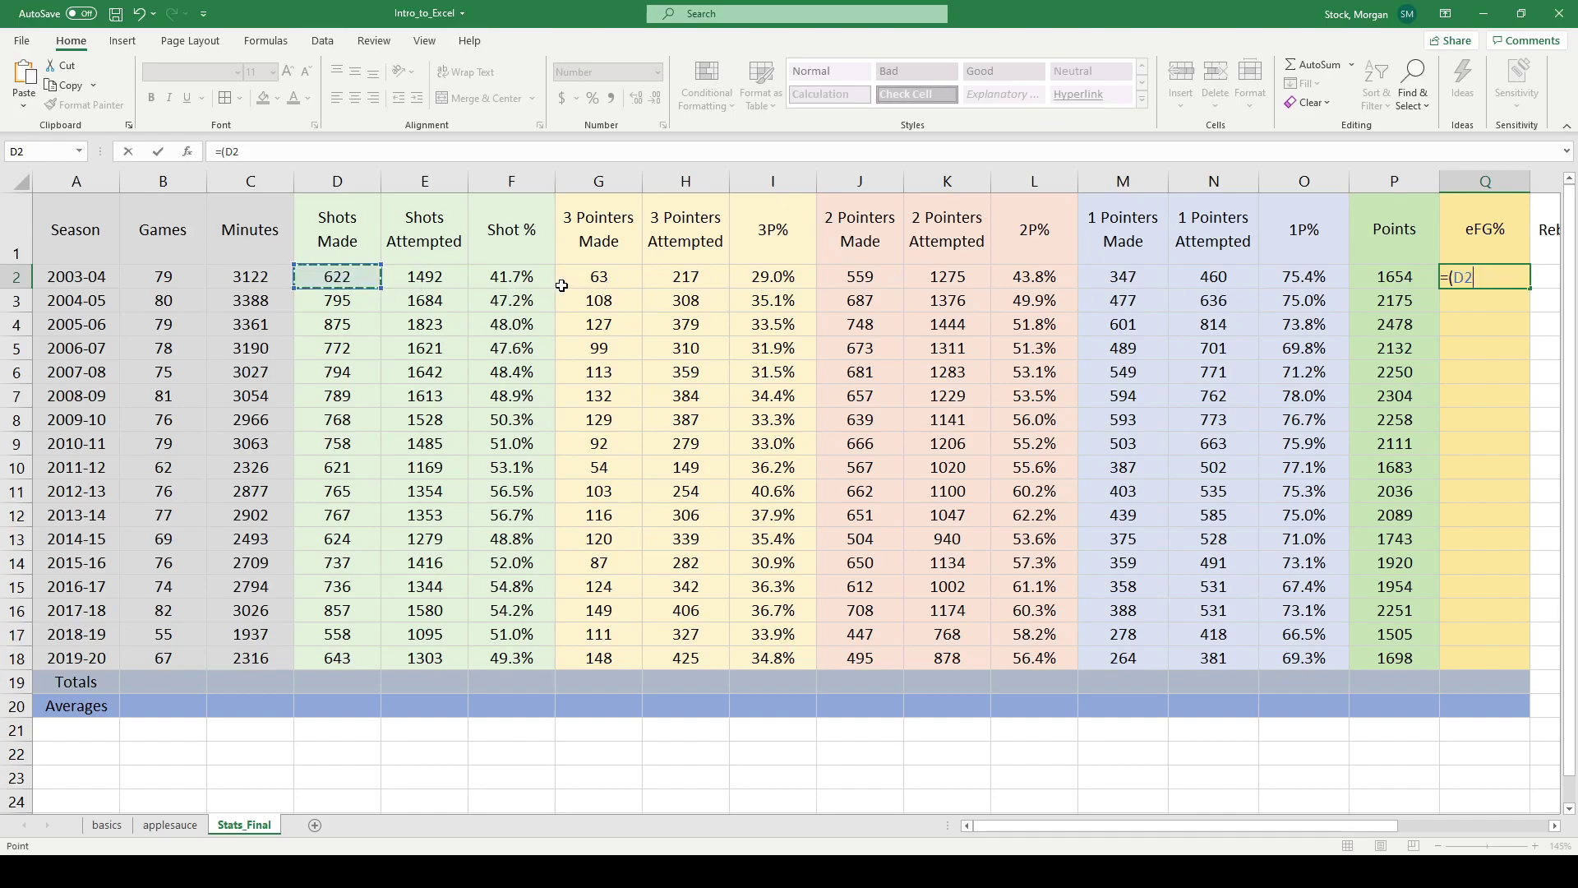
pyautogui.write('+')
pyautogui.click(619, 280)
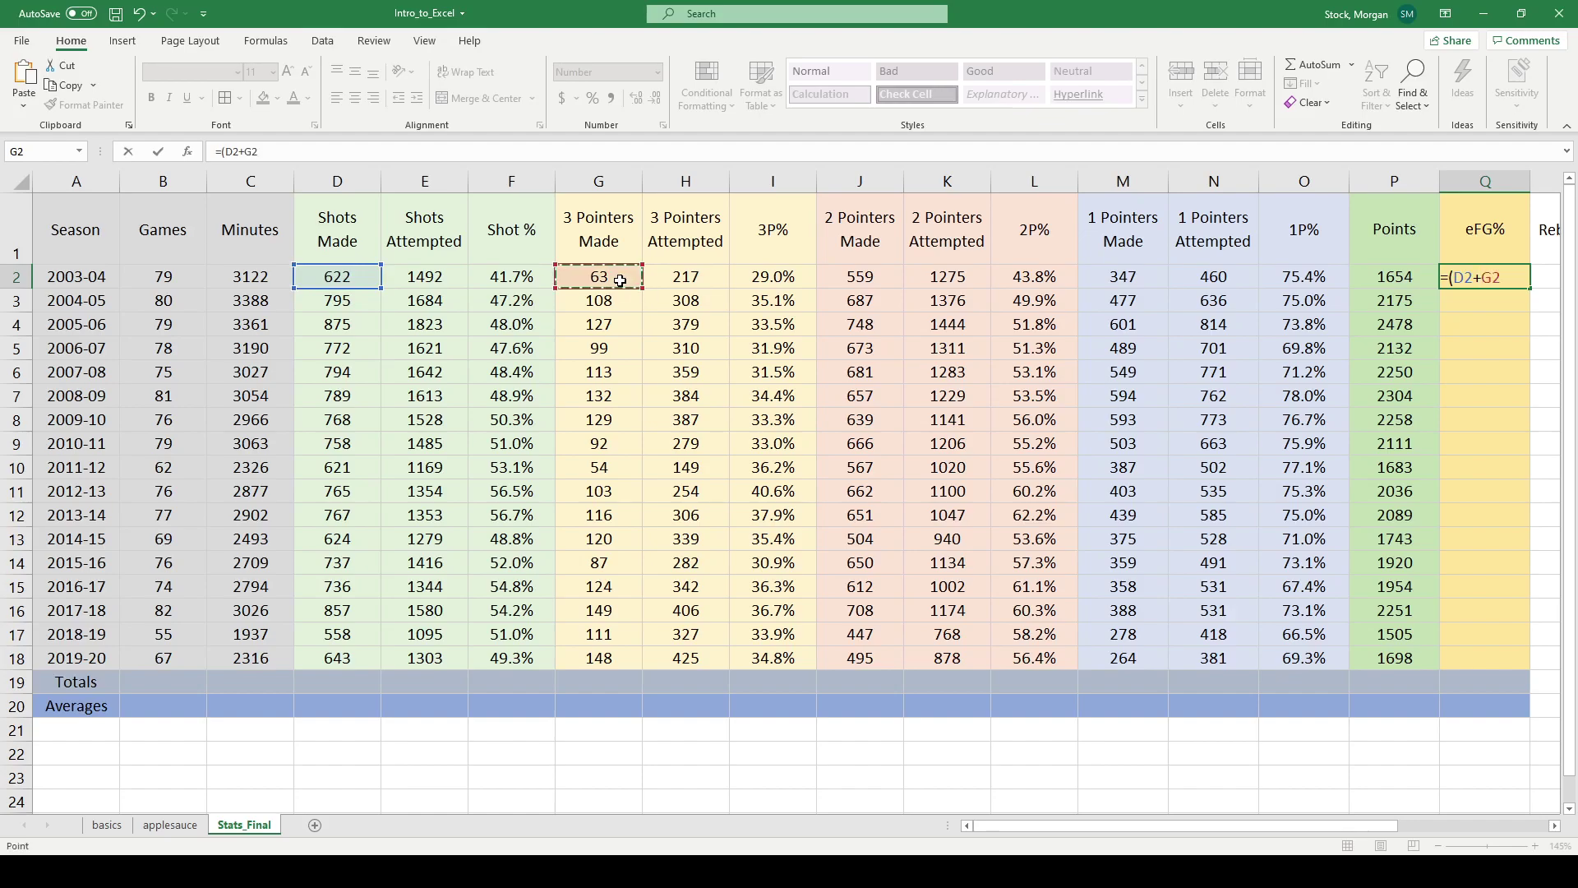
pyautogui.write('*.5)/')
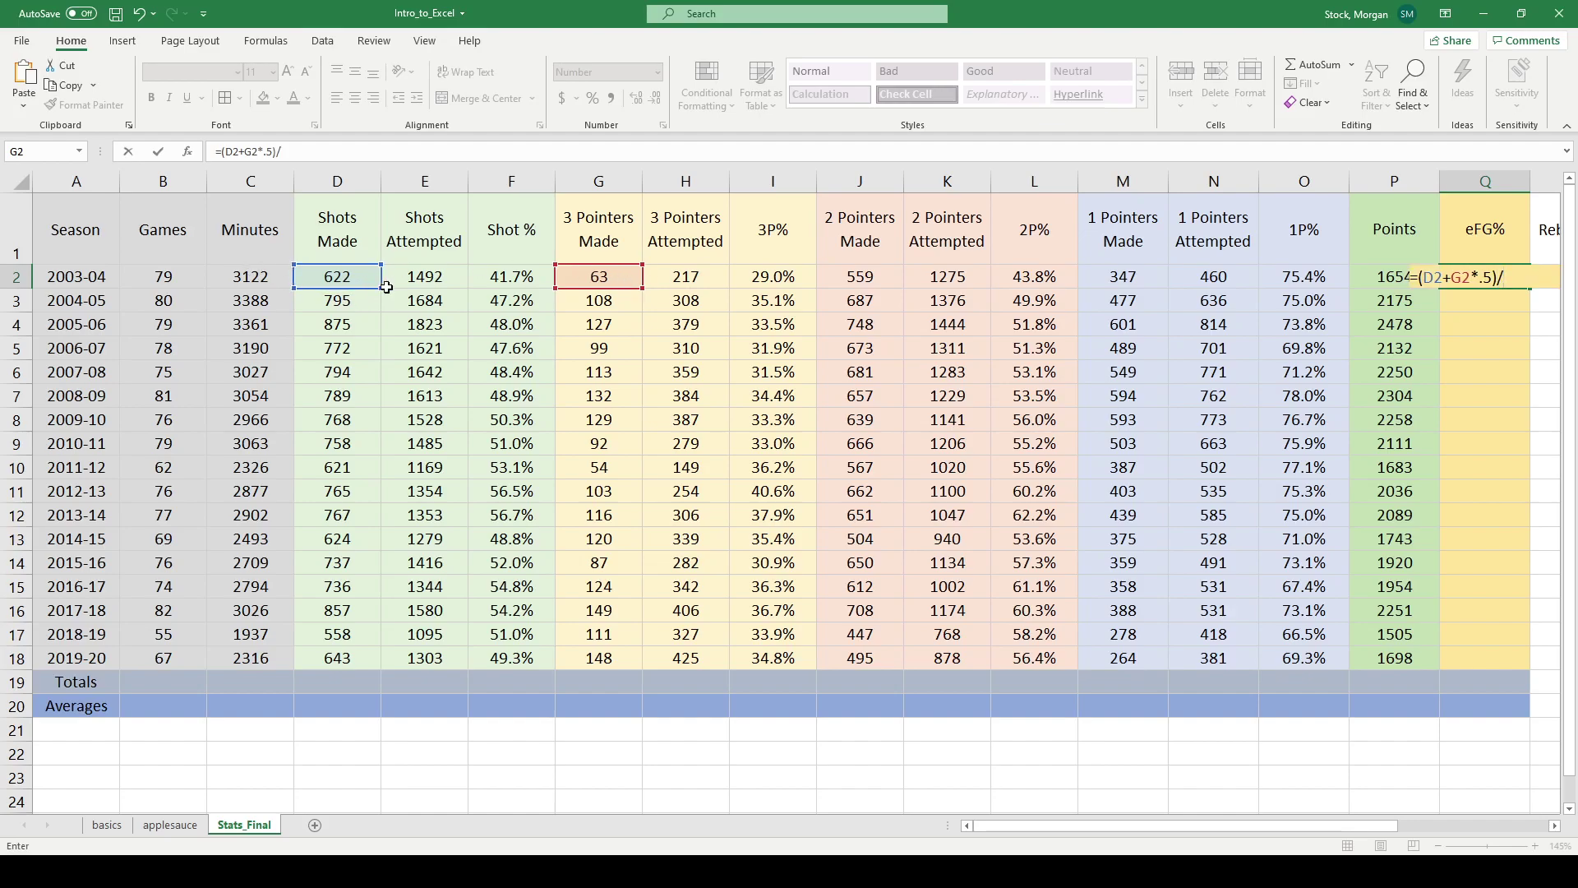
pyautogui.click(437, 282)
pyautogui.press('Return')
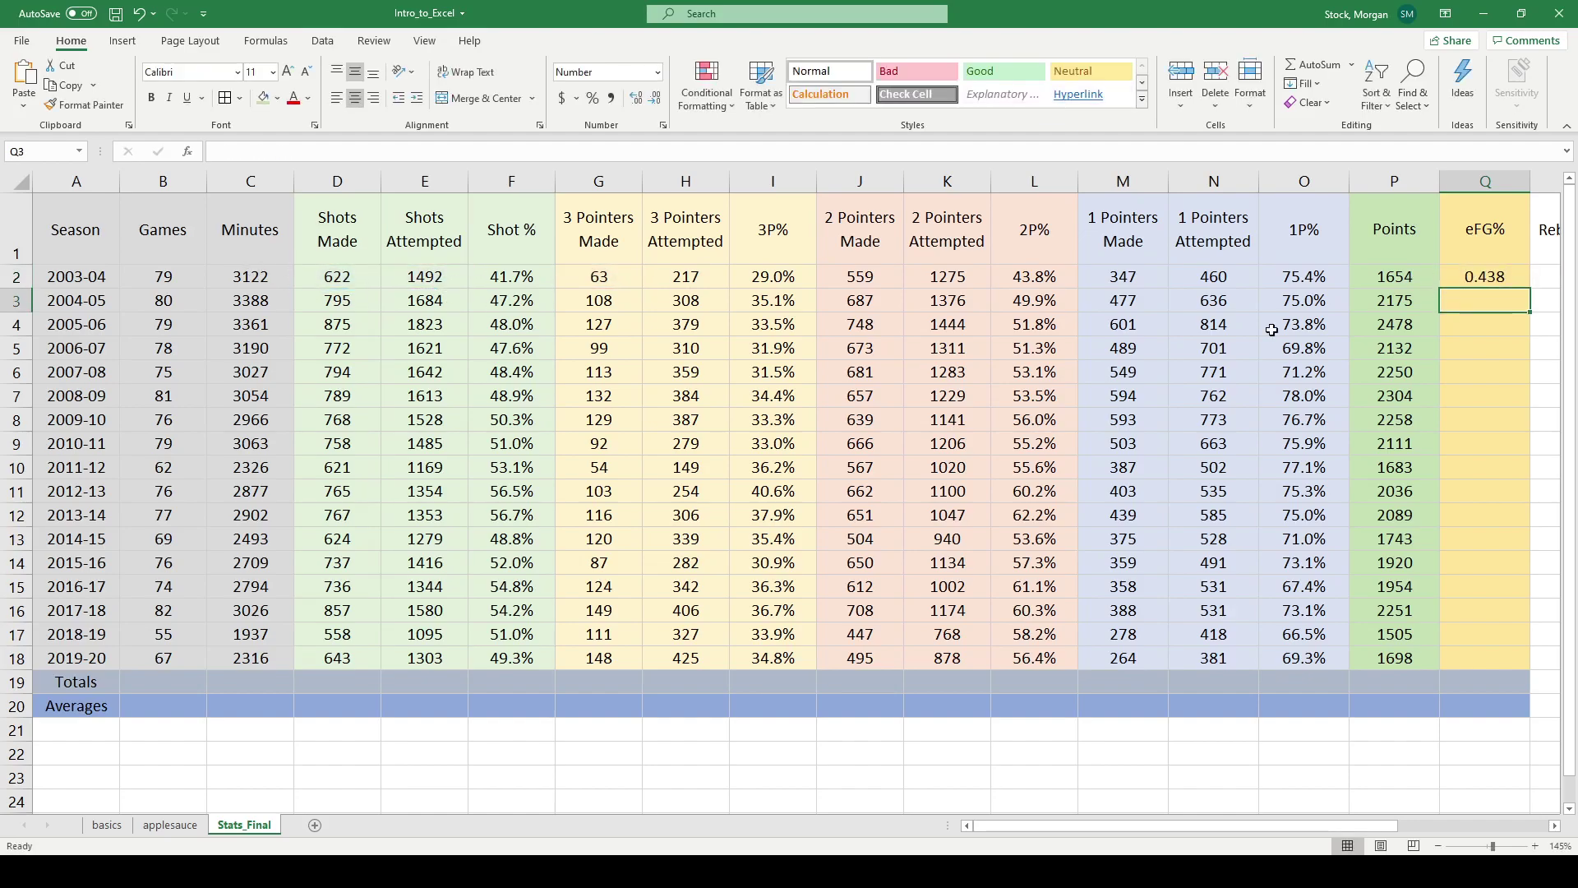
# Copy the eFG% formula down to Q18, then pick B19 in the Totals row.
pyautogui.click(1508, 280)
pyautogui.moveTo(1531, 288); pyautogui.dragTo(1511, 658)
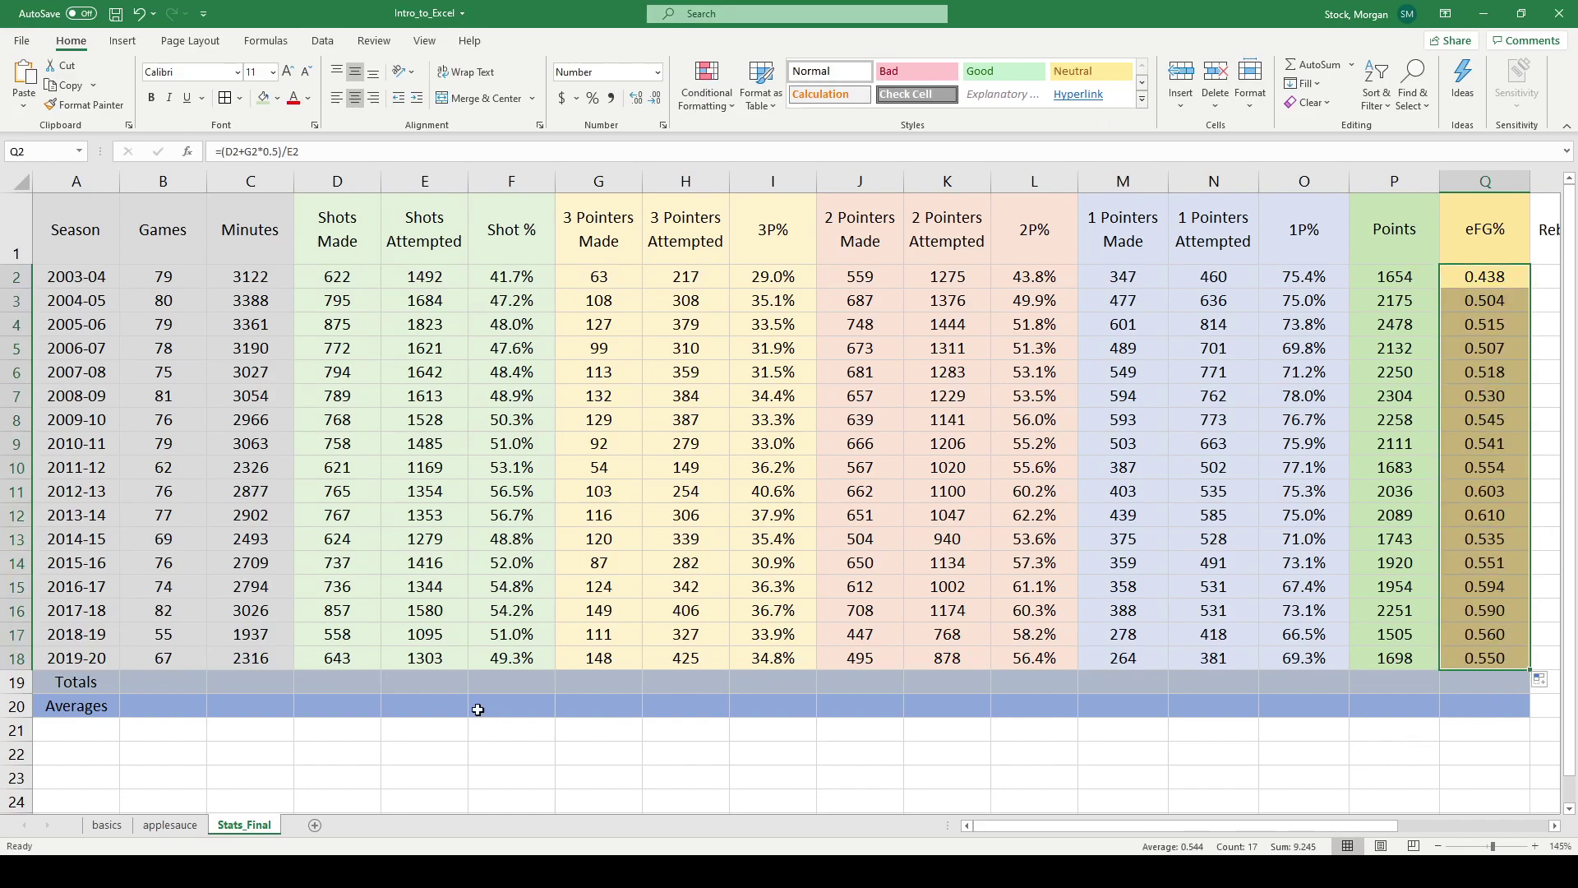
pyautogui.click(478, 710)
pyautogui.click(179, 699)
pyautogui.moveTo(59, 683); pyautogui.dragTo(1471, 684)
pyautogui.click(139, 678)
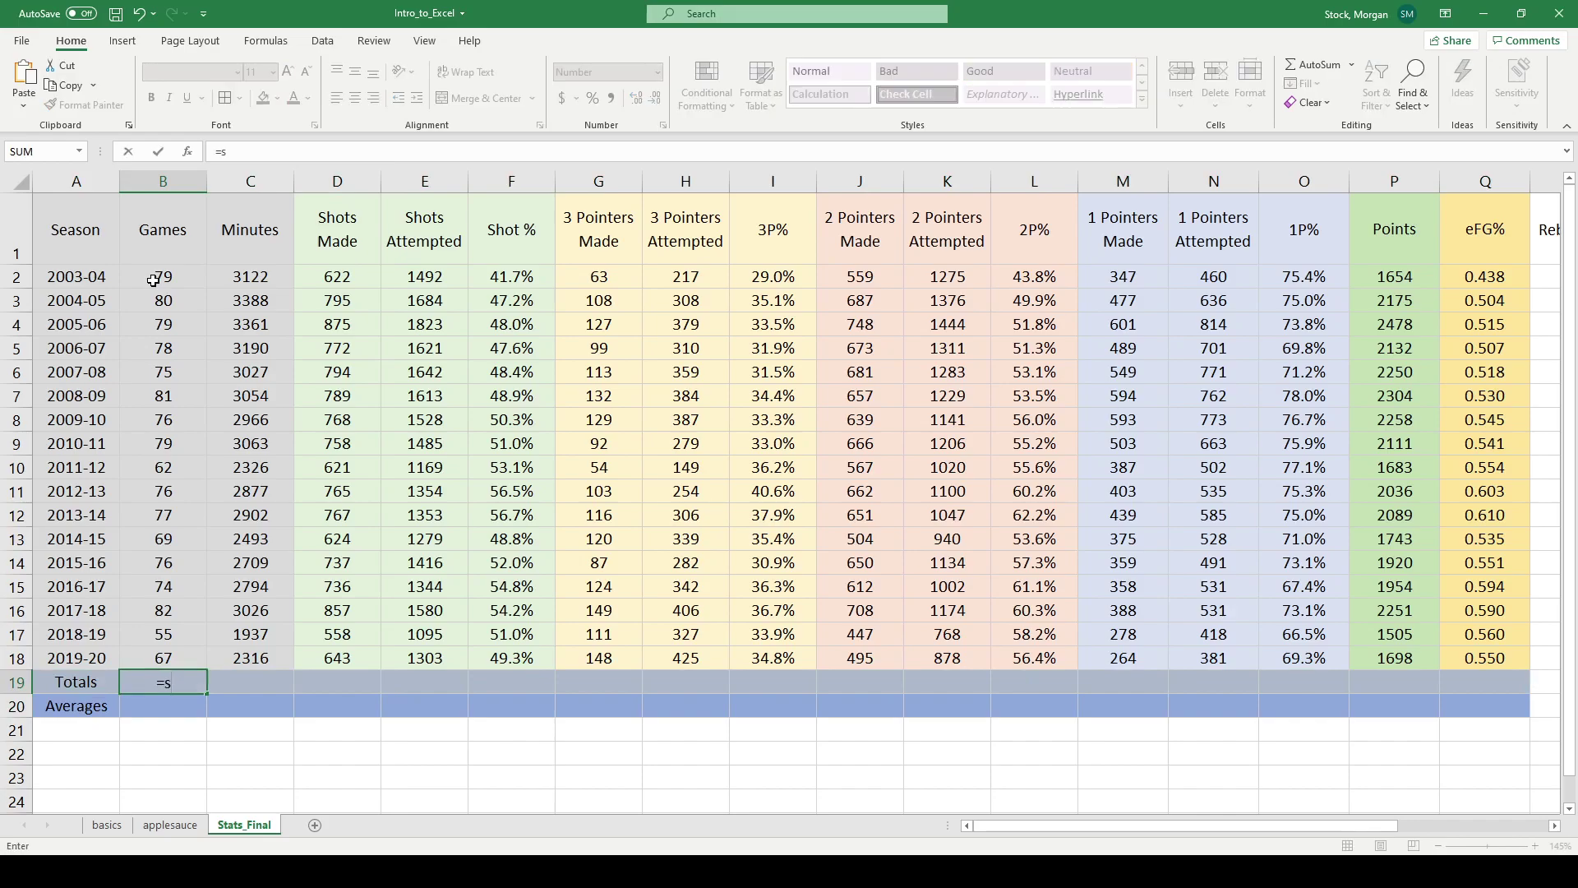
# Enter =SUM(B2:B18) in B19 for a Games total of 1265 with no decimals.
pyautogui.write('um')
pyautogui.press('BackSpace')
pyautogui.press('BackSpace')
pyautogui.press('BackSpace')
pyautogui.write('SUM(')
pyautogui.moveTo(186, 276); pyautogui.dragTo(164, 657)
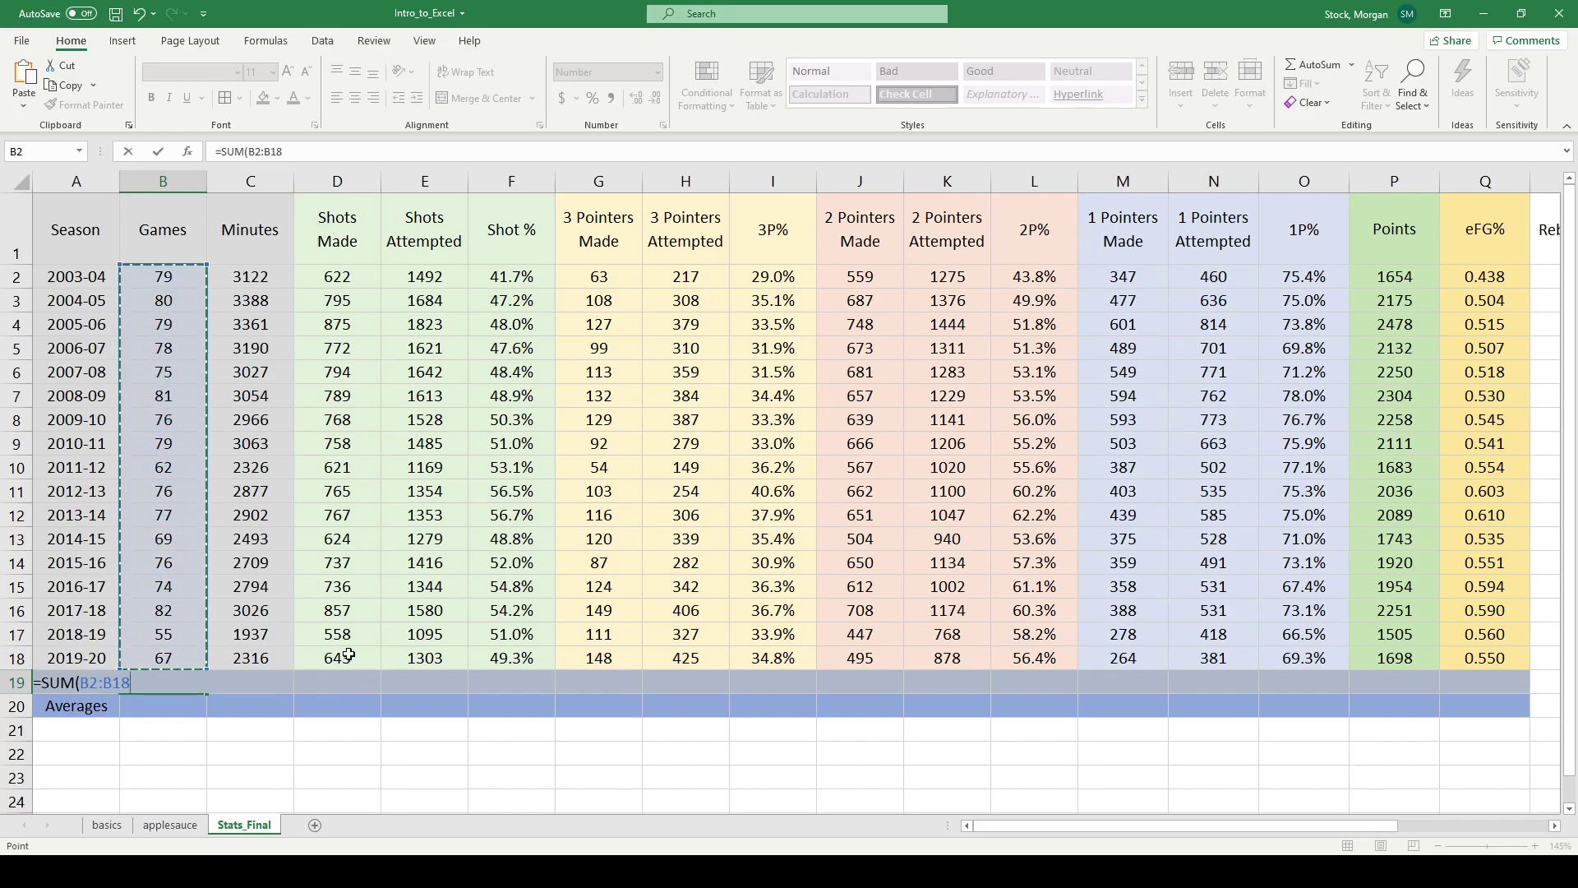
pyautogui.write(')')
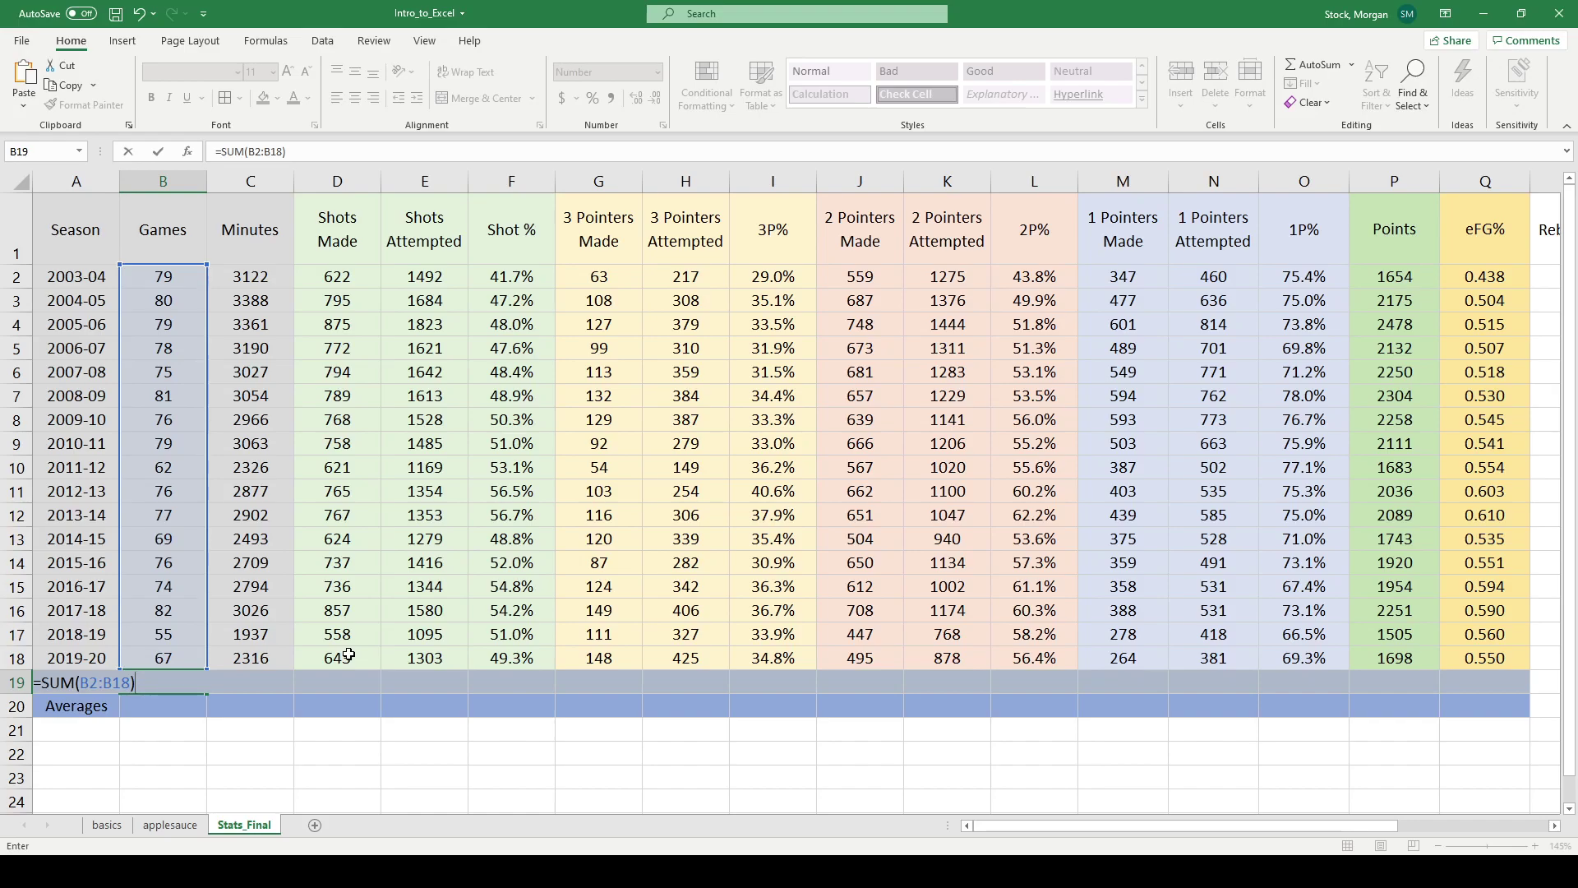
pyautogui.hotkey('ctrl', 'Return')
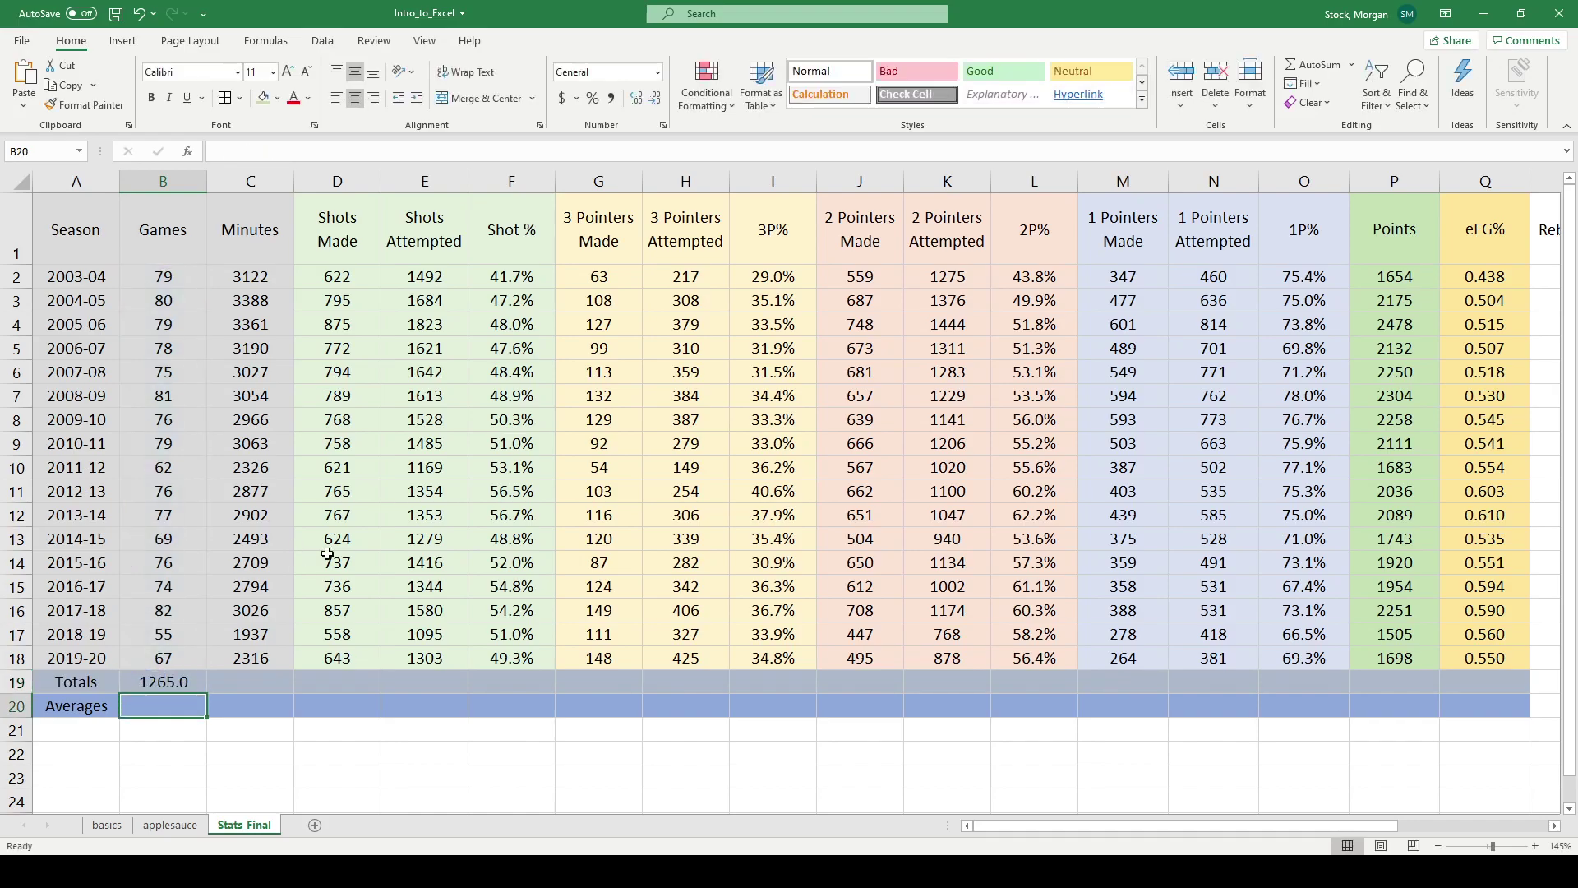
pyautogui.click(637, 98)
pyautogui.click(656, 97)
pyautogui.click(655, 98)
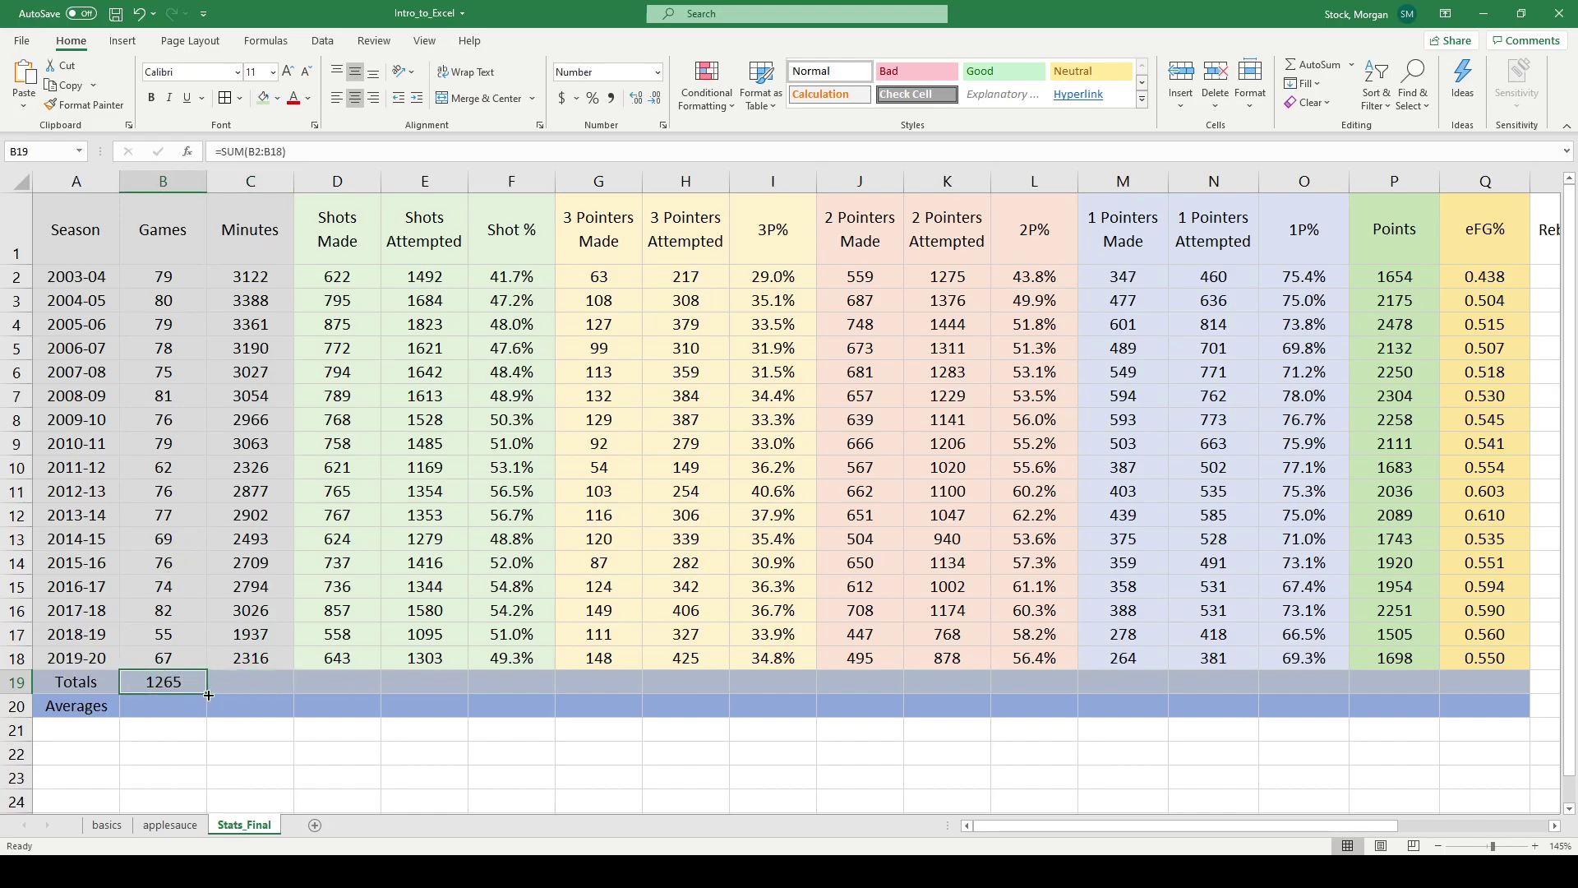
# Copy the SUM formula across the Totals row to Q19 and check the Minutes and Shots totals.
pyautogui.moveTo(205, 695); pyautogui.dragTo(1492, 681)
pyautogui.doubleClick(235, 683)
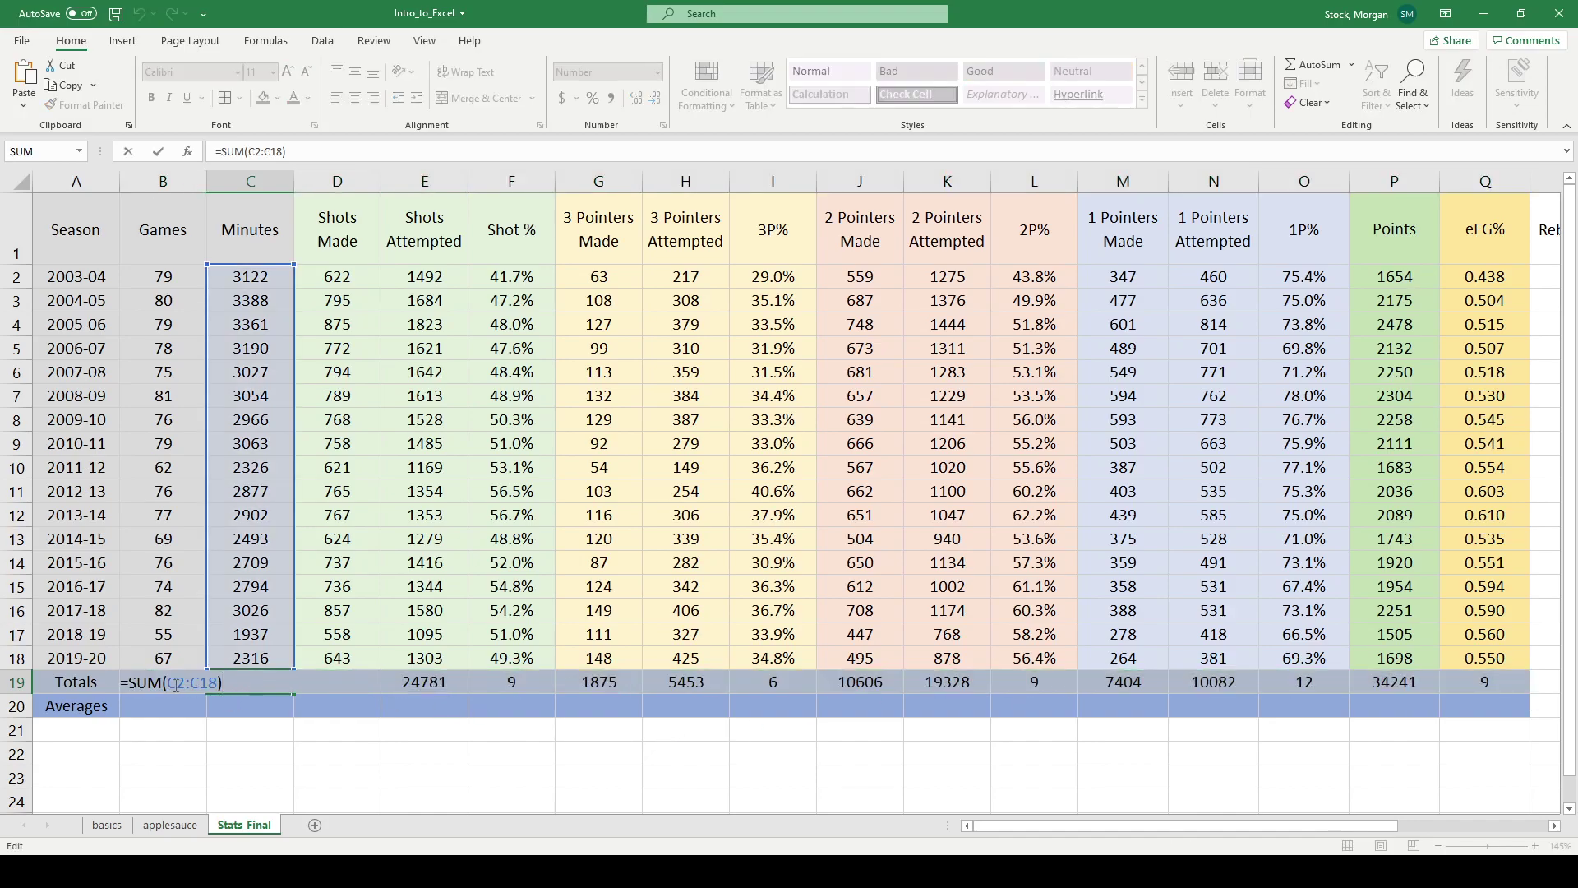
pyautogui.press('Escape')
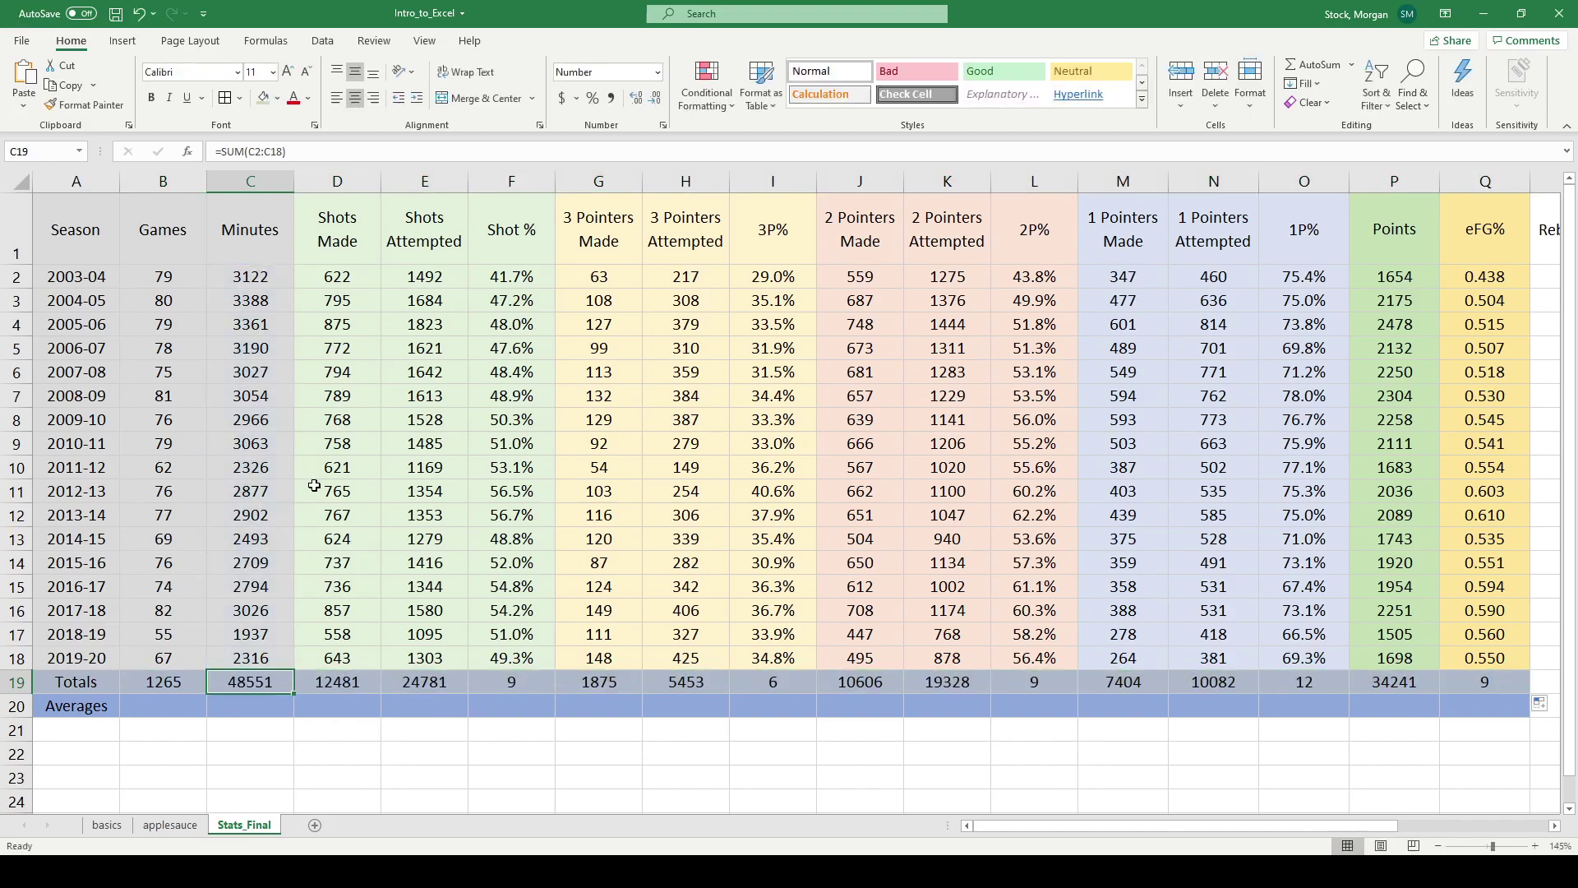
pyautogui.click(335, 683)
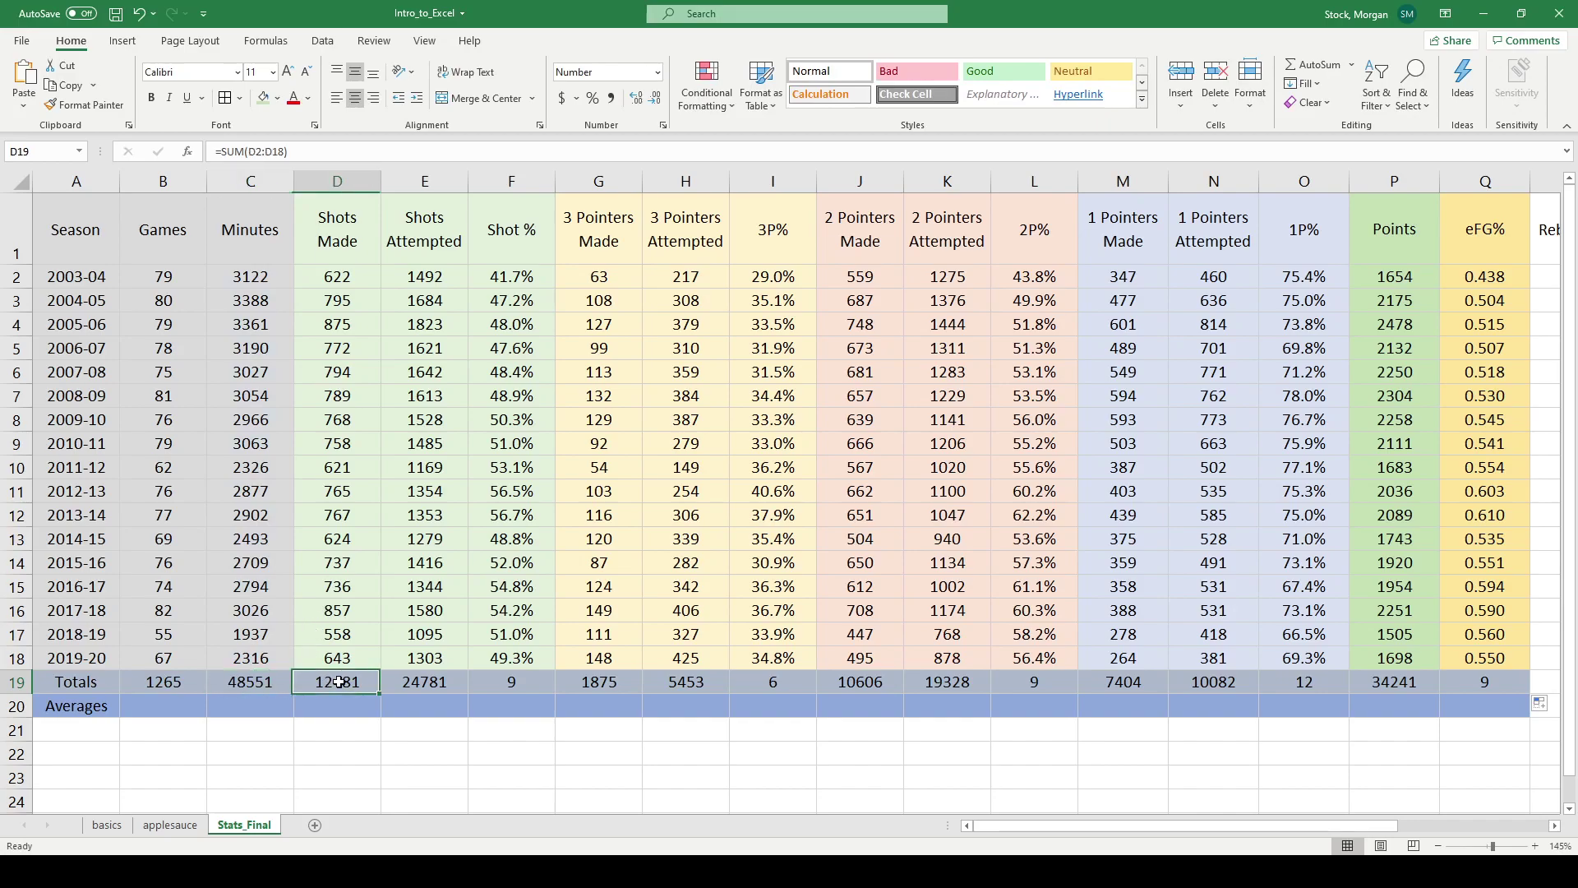
pyautogui.click(416, 687)
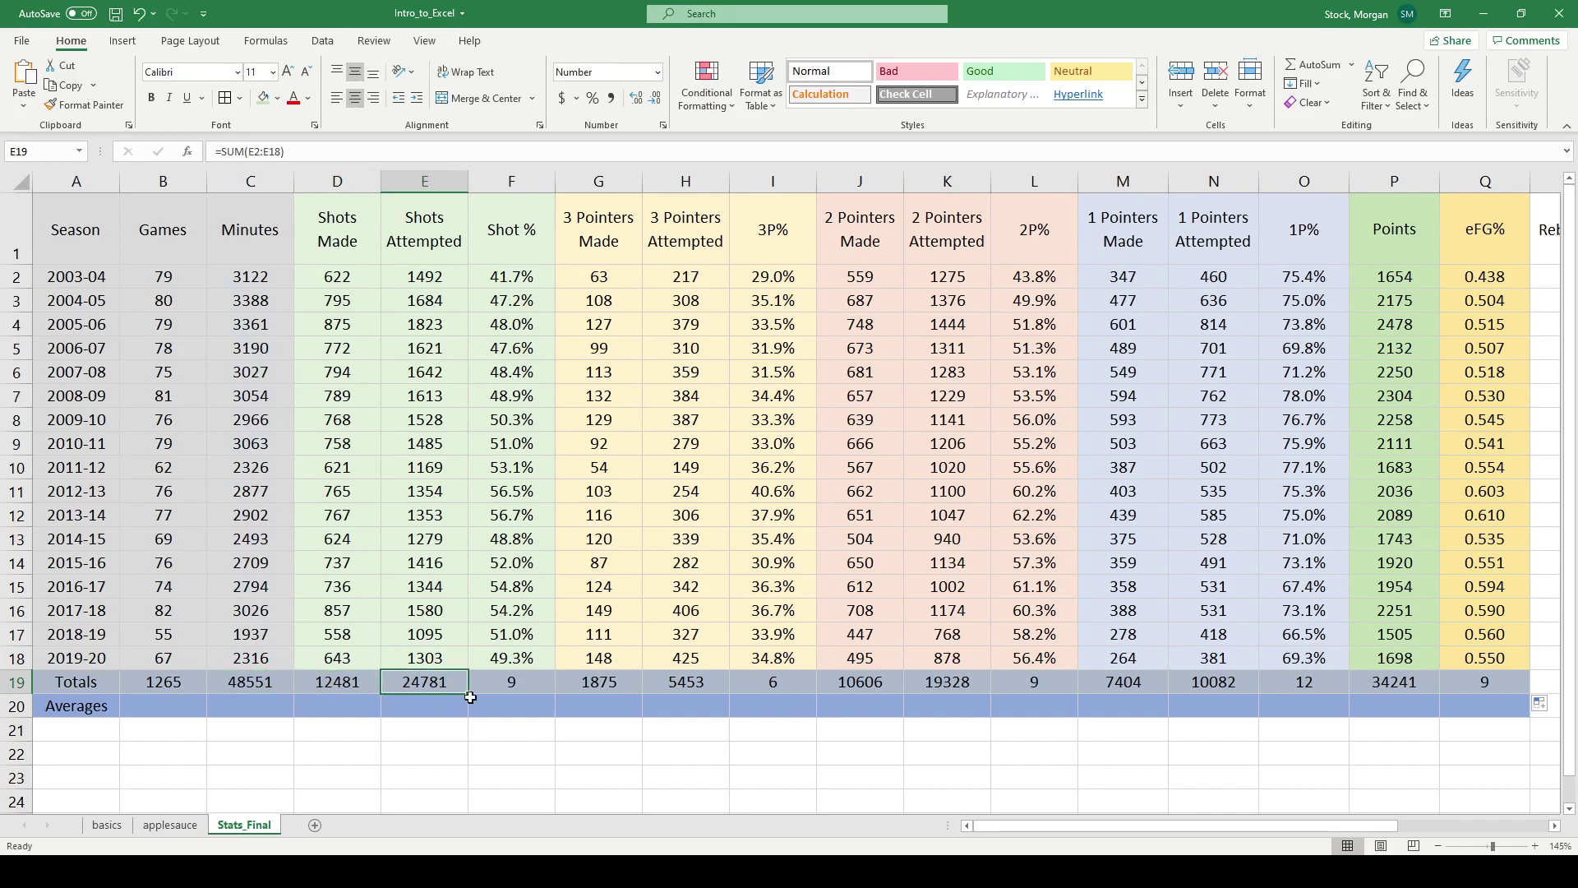
# Delete the totals in F19, I19, L19, O19 and Q19.
pyautogui.click(497, 689)
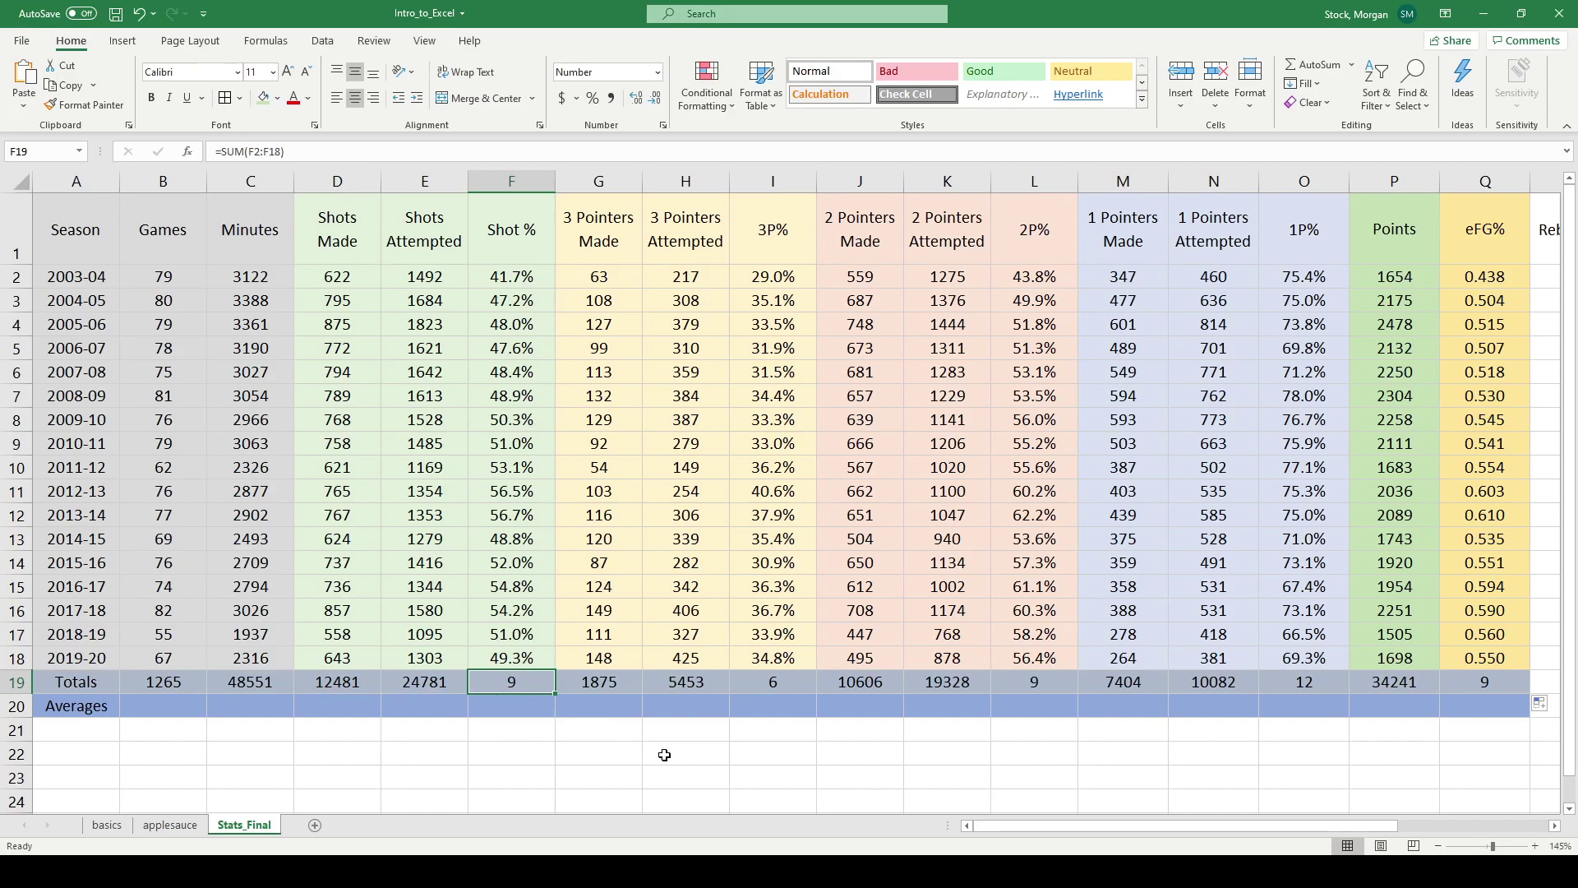
pyautogui.press('Delete')
pyautogui.click(776, 681)
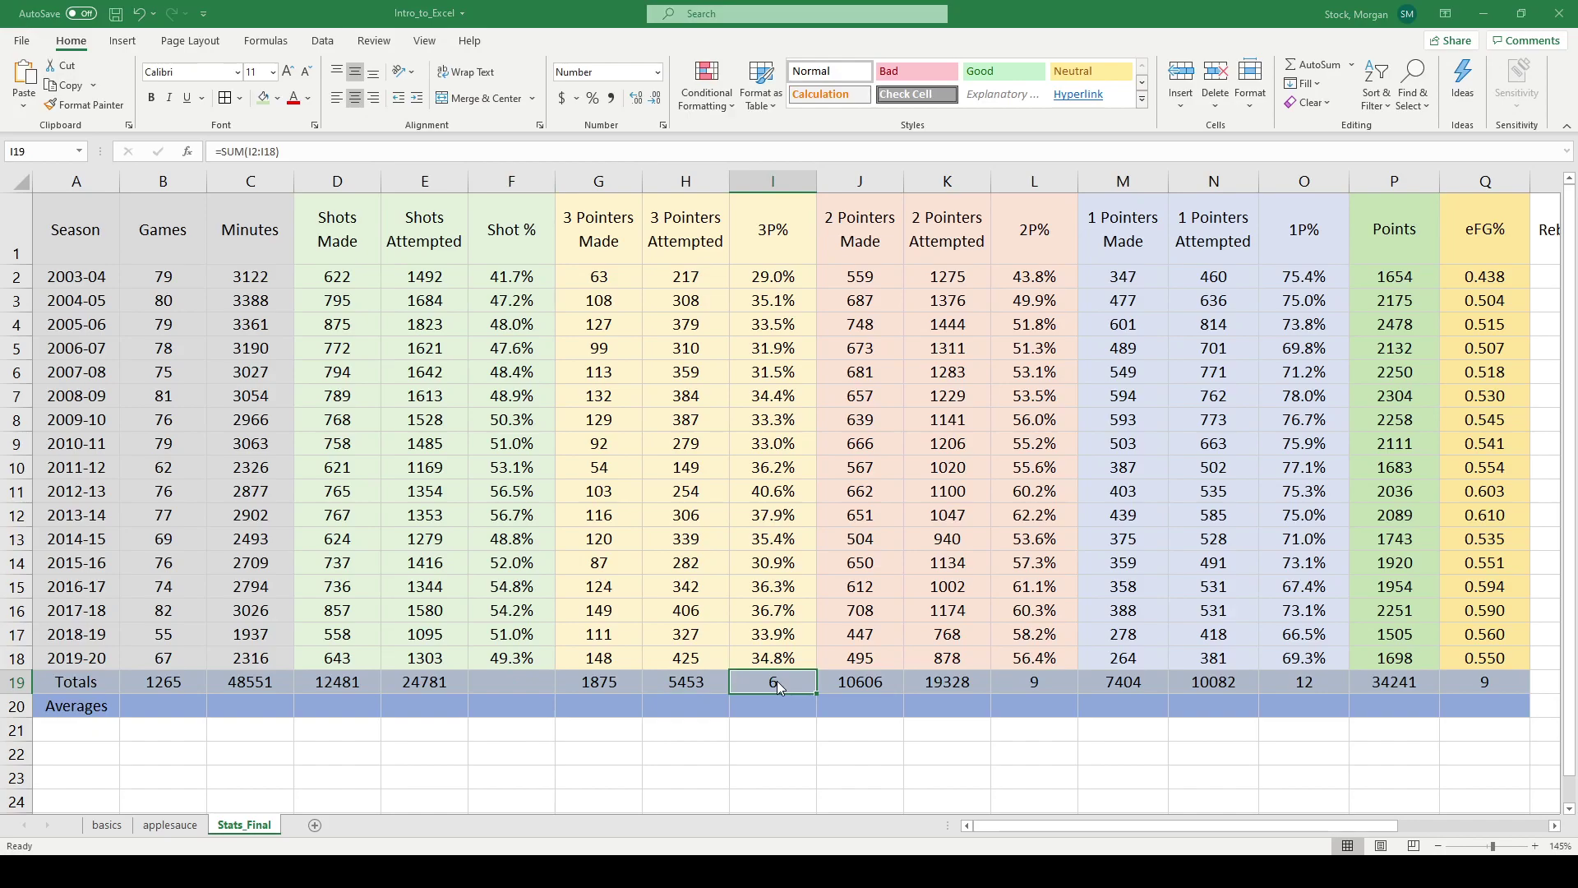
pyautogui.press('Delete')
pyautogui.click(1028, 683)
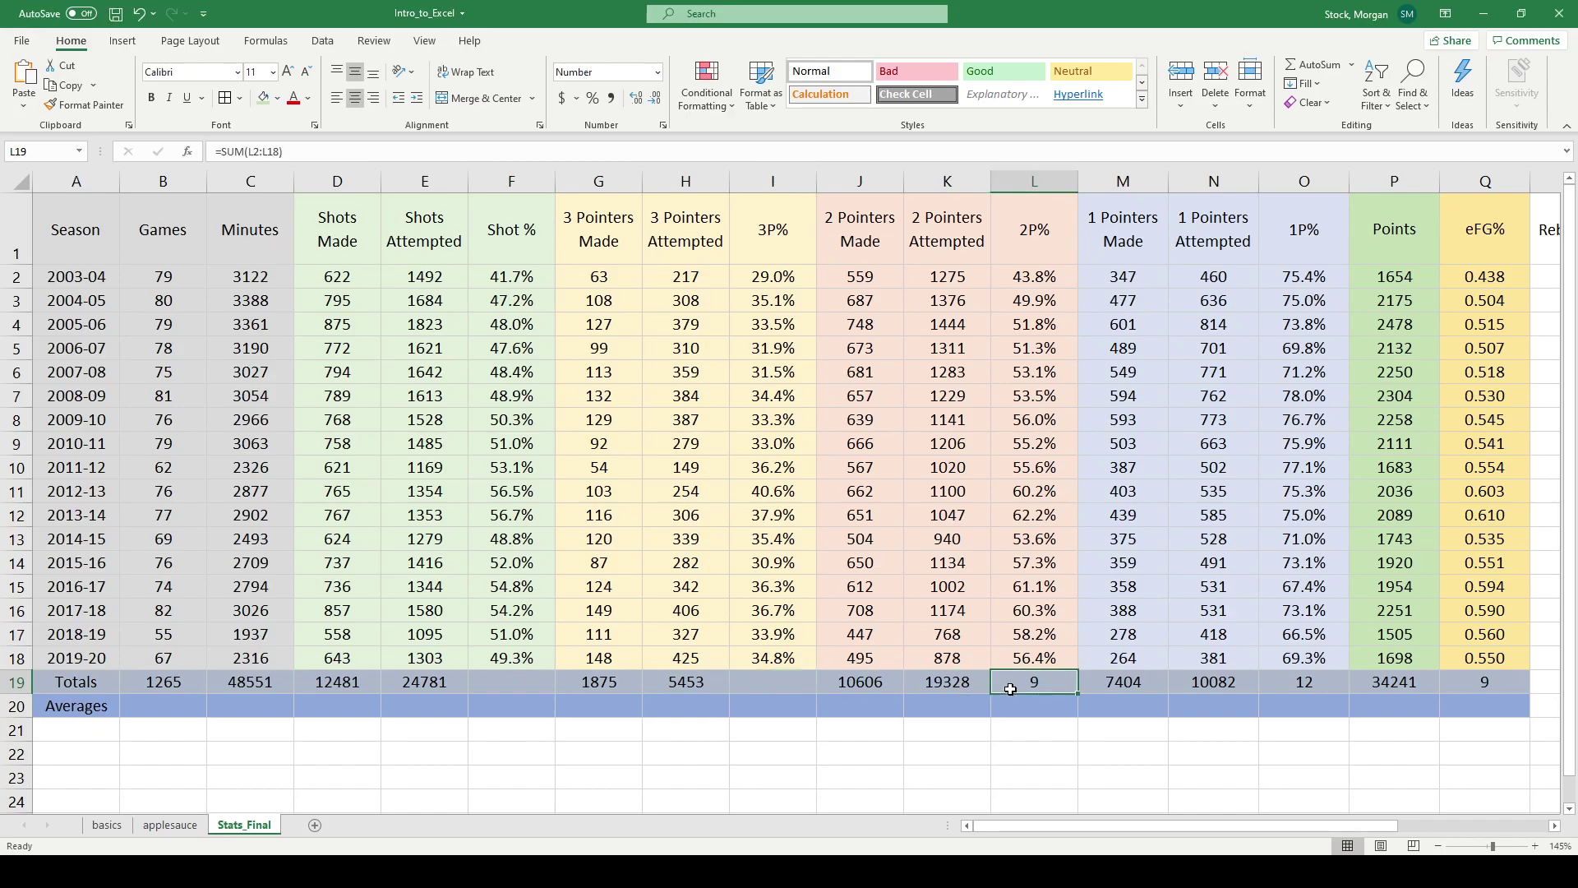
pyautogui.press('Delete')
pyautogui.click(1299, 681)
pyautogui.press('Delete')
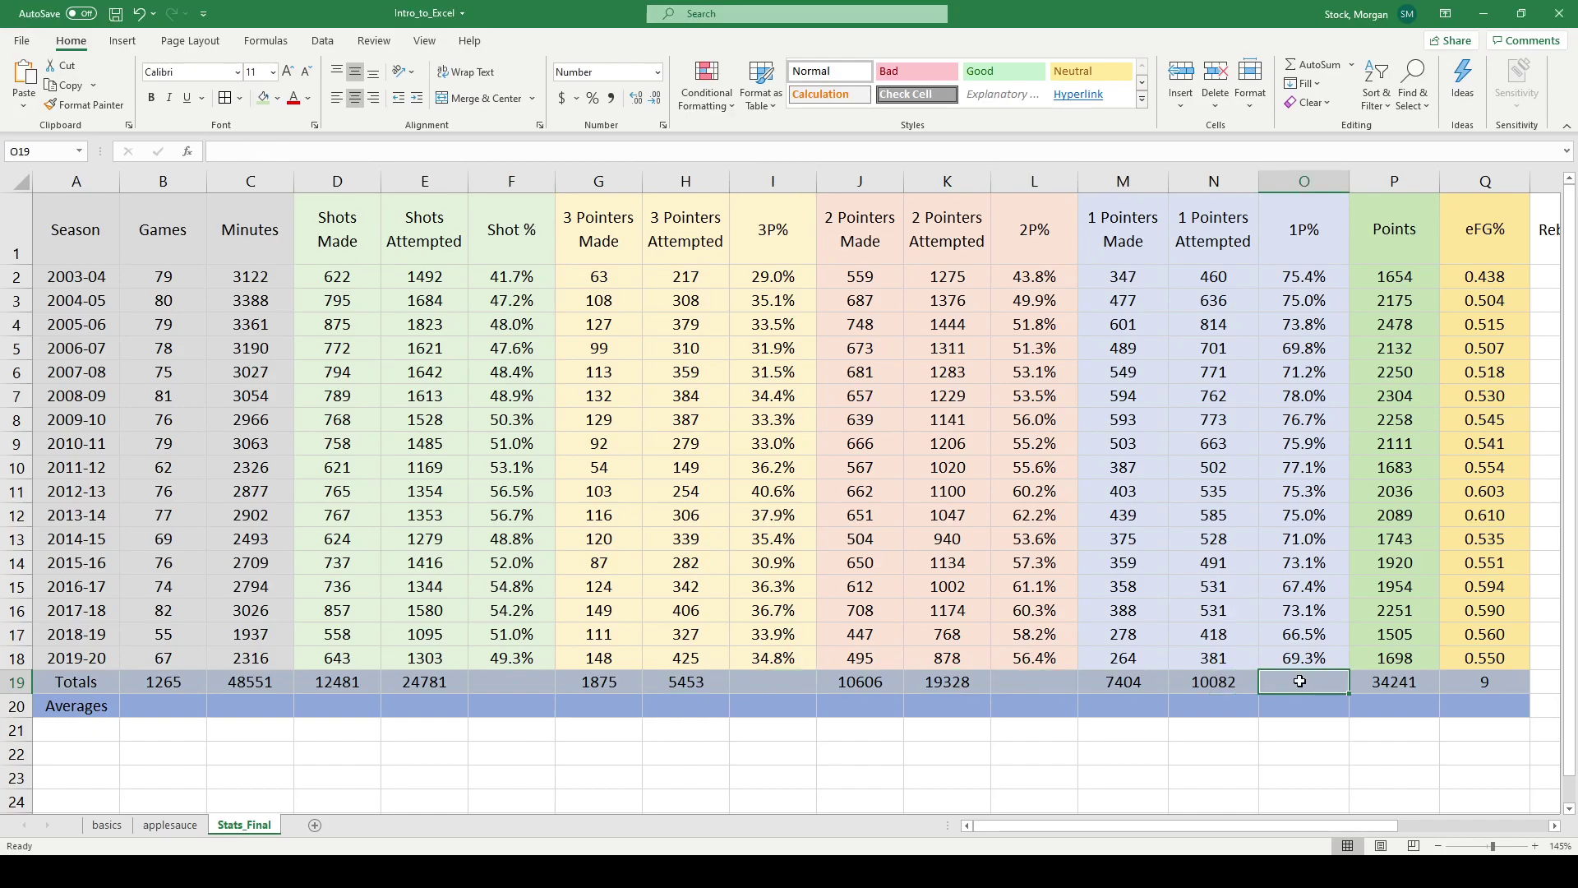
pyautogui.click(1459, 680)
pyautogui.press('Delete')
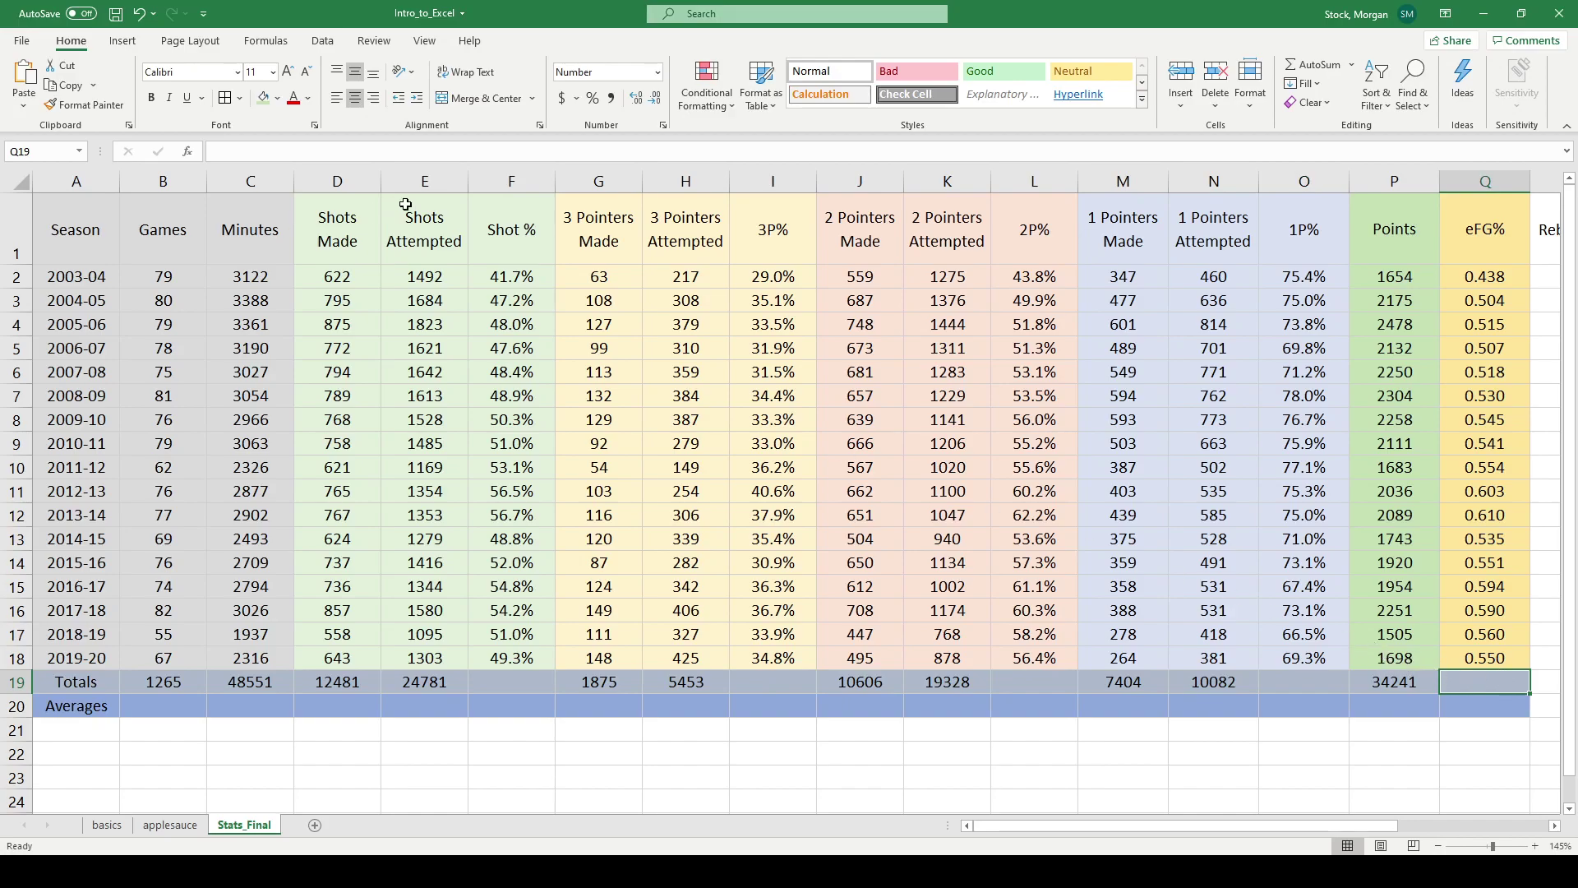
pyautogui.click(174, 702)
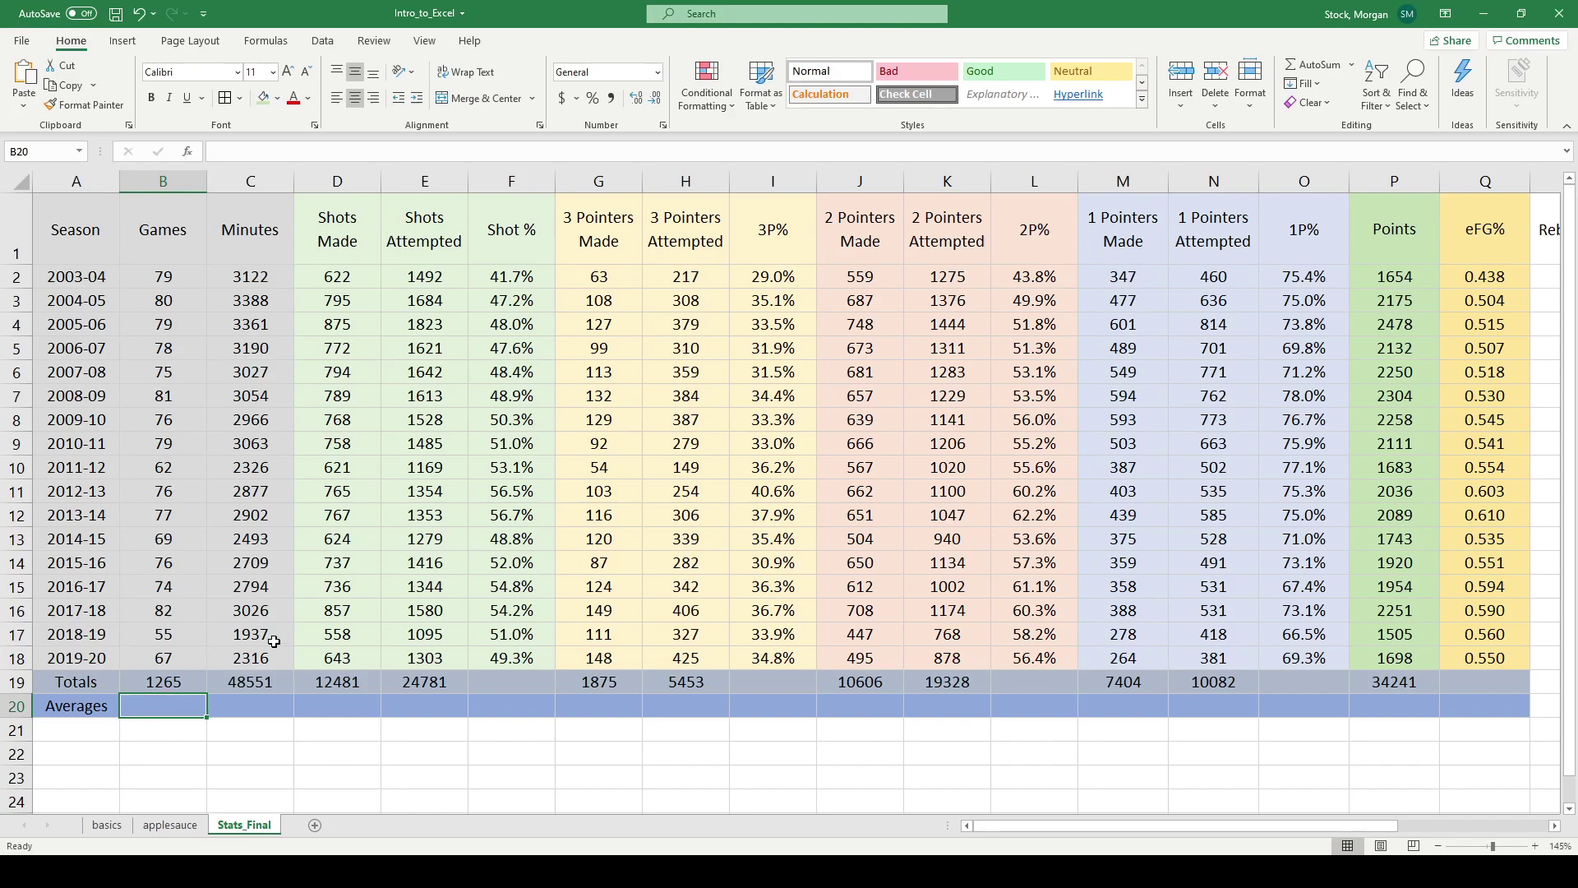
# Enter =AVERAGE(B2:B18) in B20 and show it as 74.4.
pyautogui.write('=AVER')
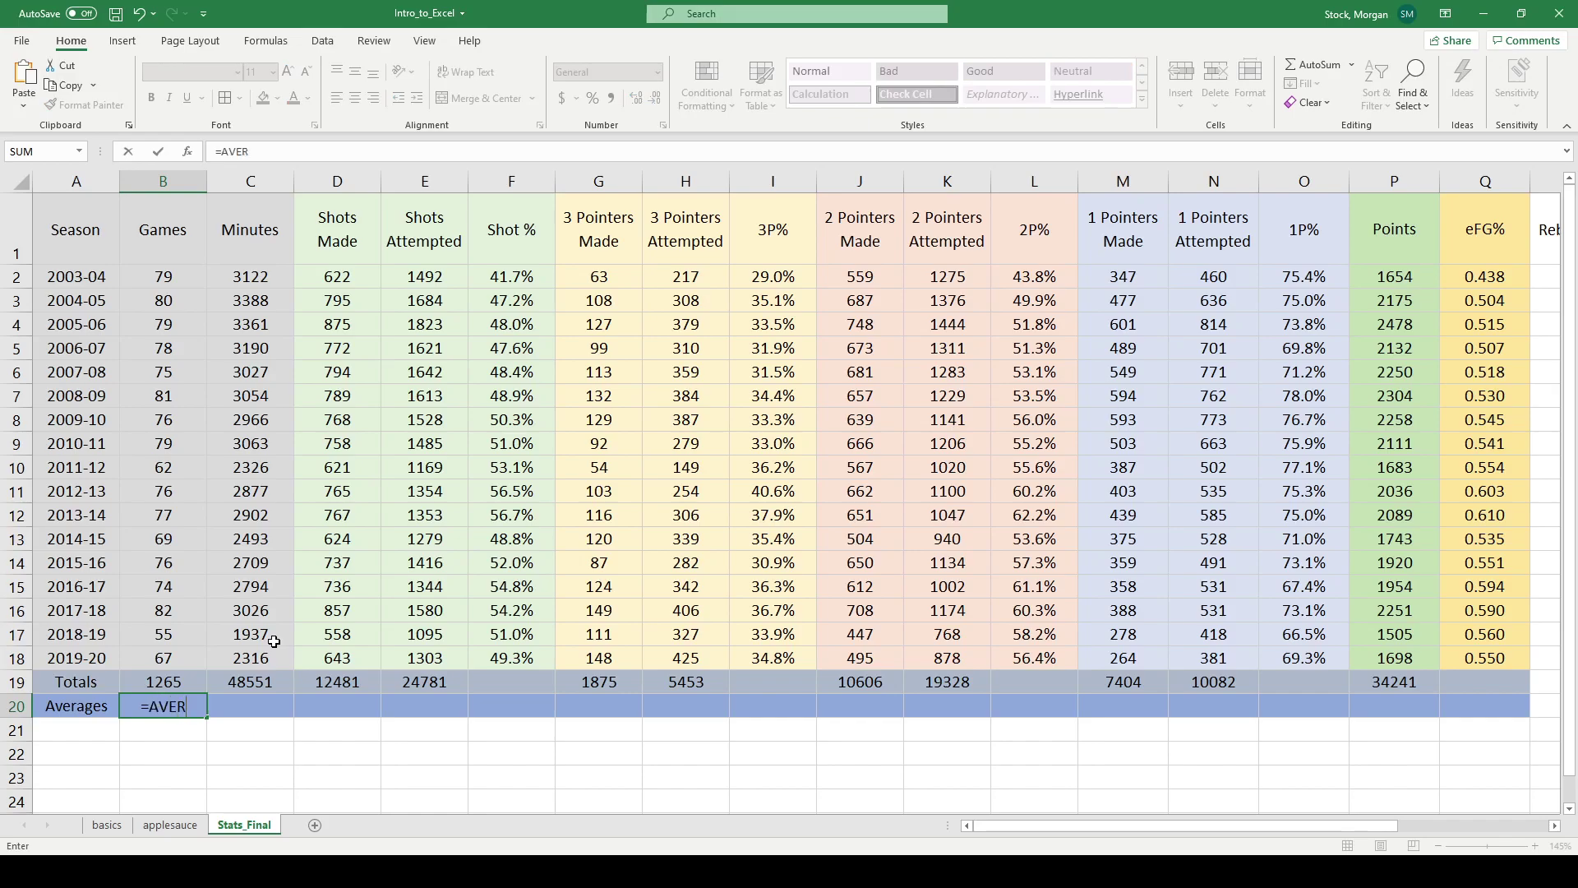
pyautogui.write('AGE(')
pyautogui.moveTo(169, 281); pyautogui.dragTo(168, 658)
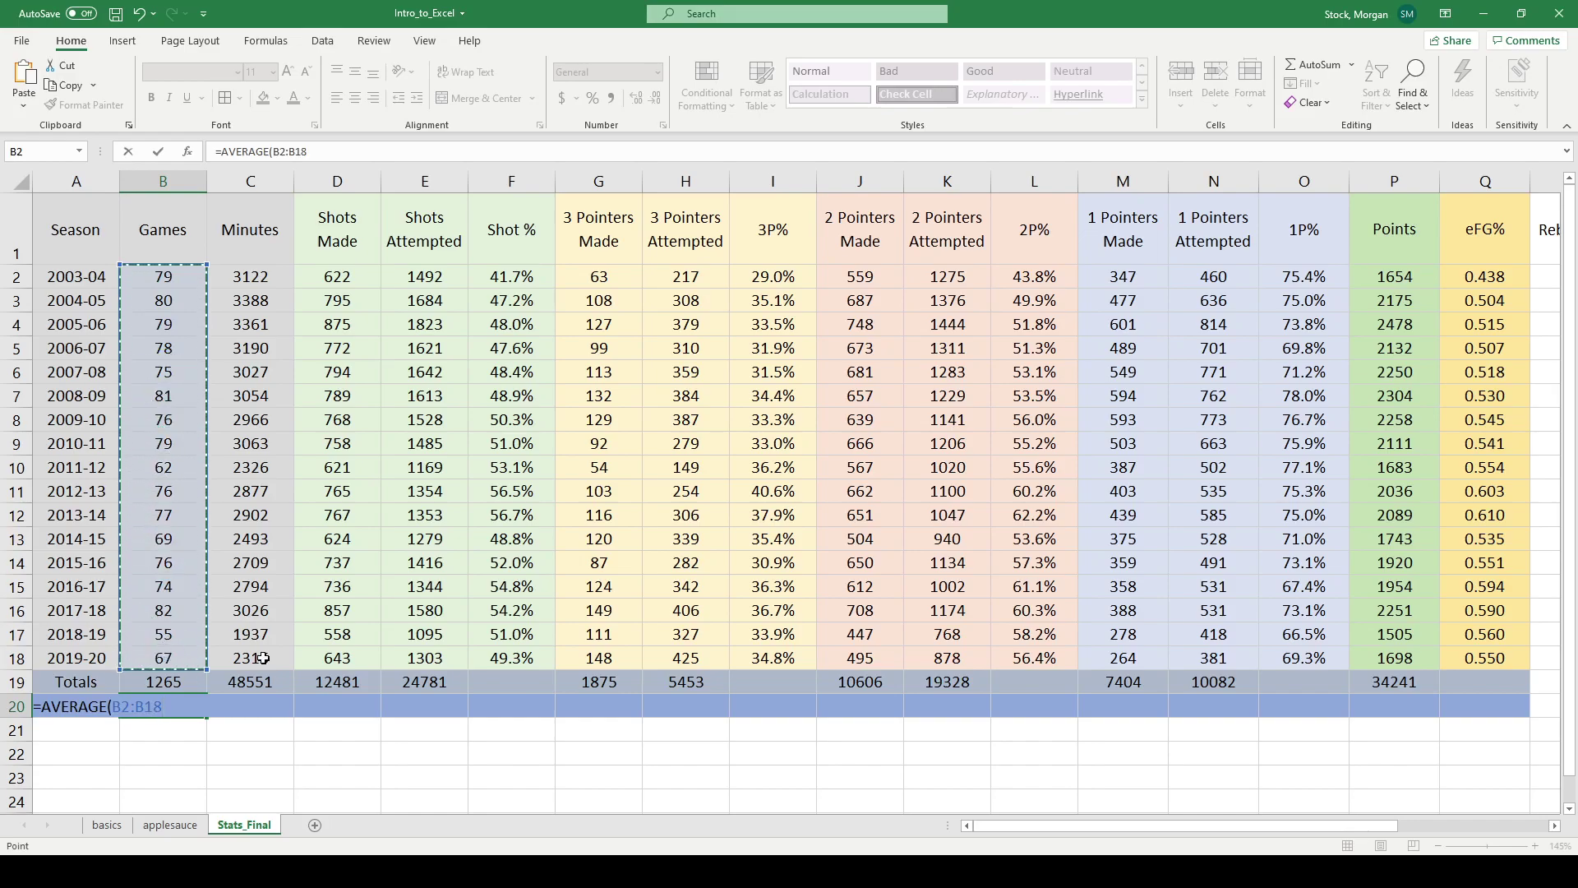
pyautogui.press('Return')
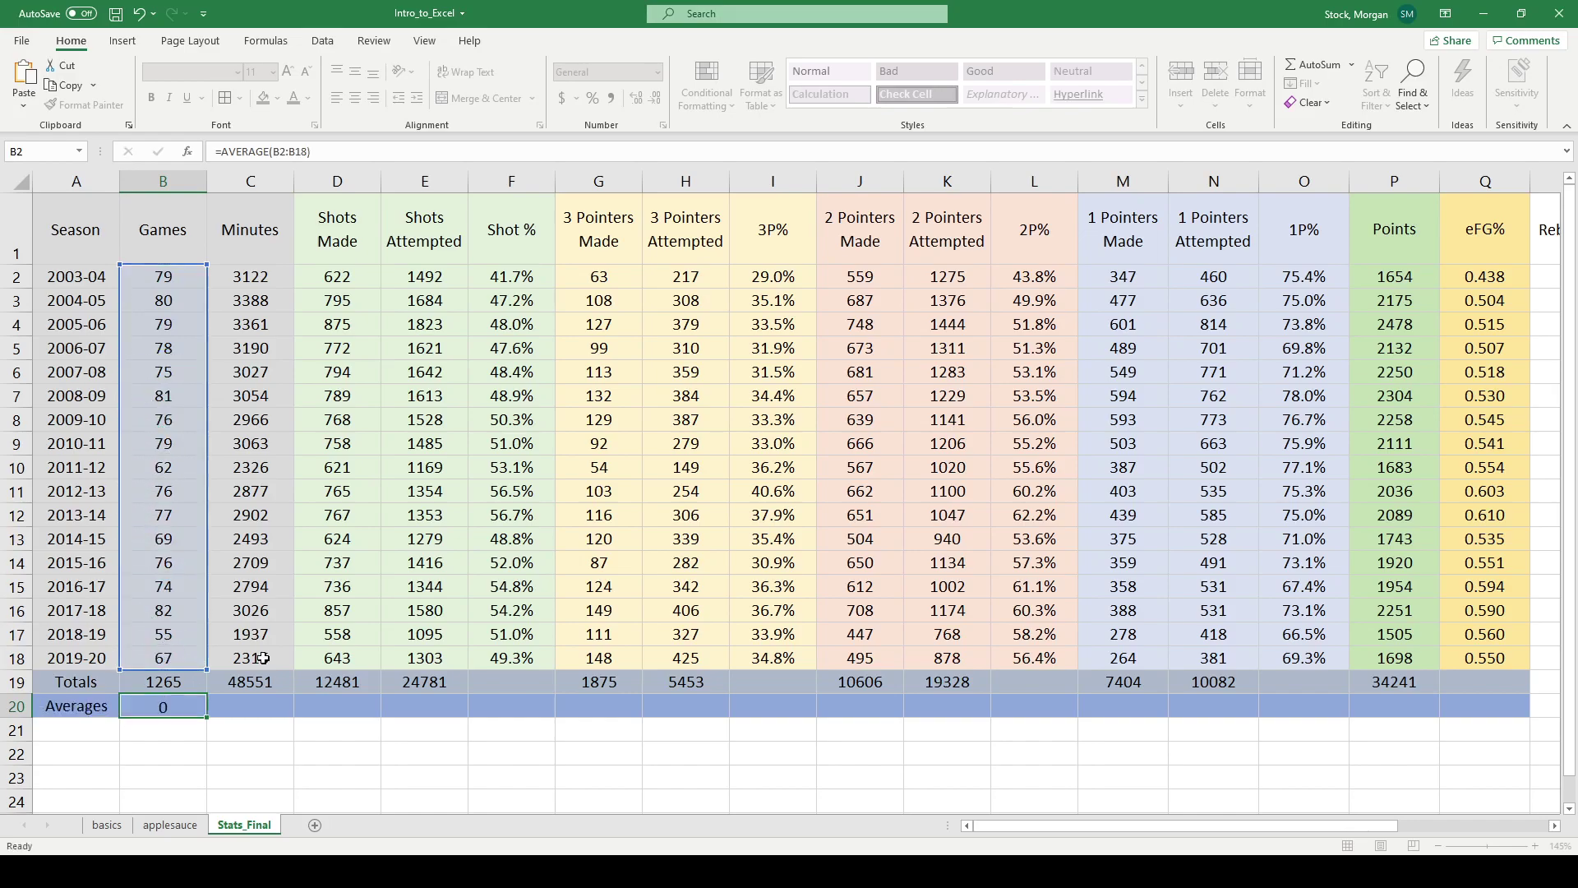
pyautogui.click(141, 711)
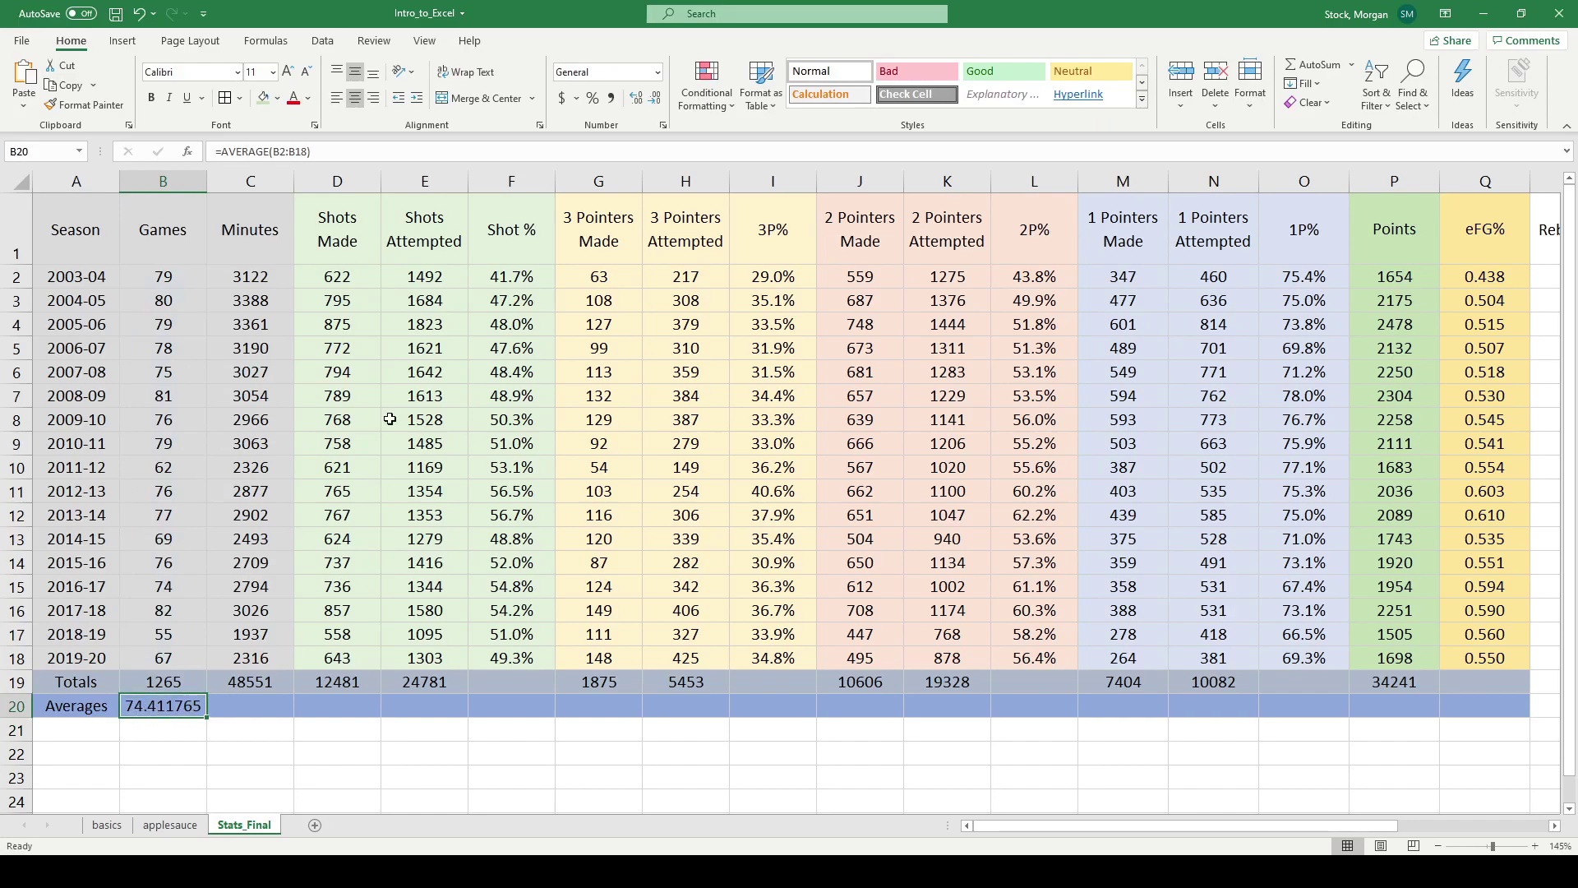
pyautogui.click(656, 98)
pyautogui.click(655, 98)
pyautogui.click(655, 99)
pyautogui.click(655, 99)
pyautogui.click(655, 99)
# Copy the AVERAGE formula across to Q20, then clear it under Shot %, 3P%, 2P%, 1P% and eFG%.
pyautogui.moveTo(208, 717); pyautogui.dragTo(265, 712)
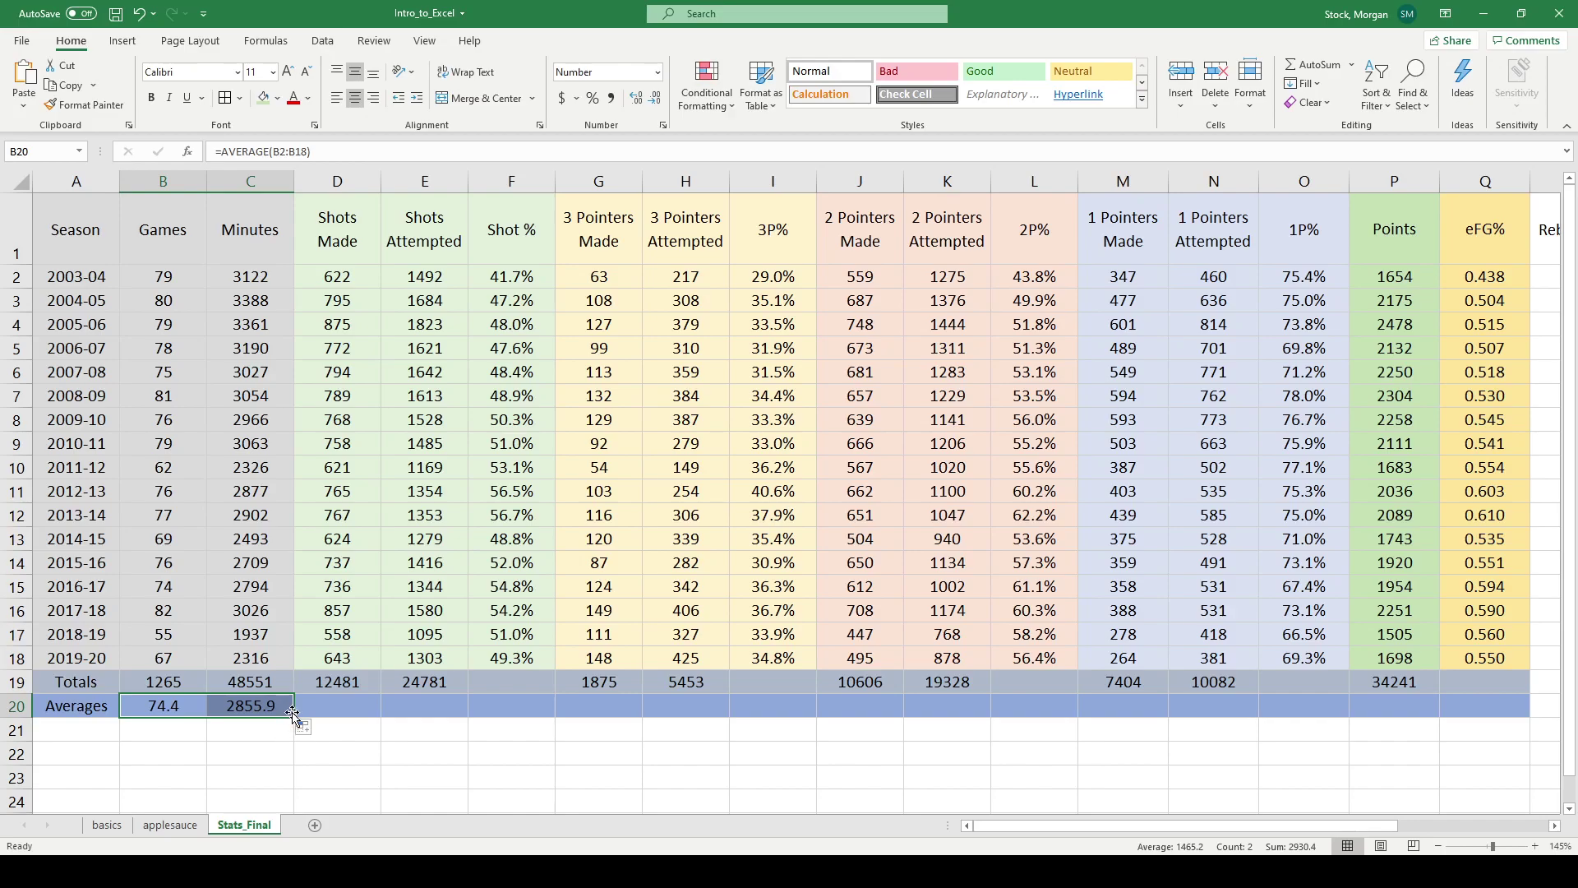
pyautogui.moveTo(296, 718); pyautogui.dragTo(1527, 718)
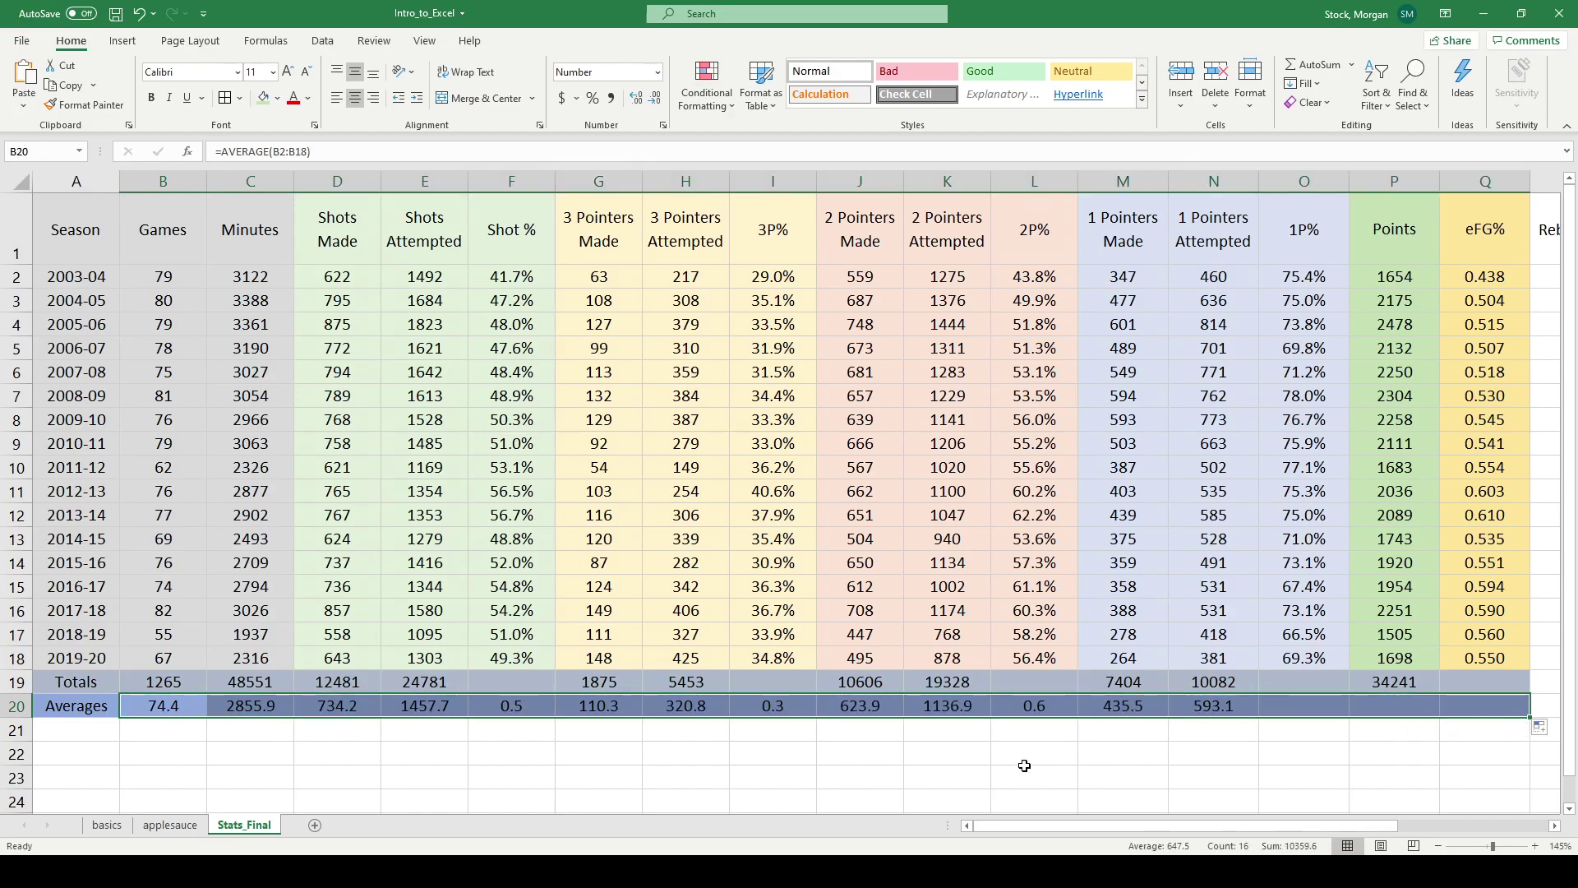
pyautogui.doubleClick(513, 708)
pyautogui.doubleClick(772, 705)
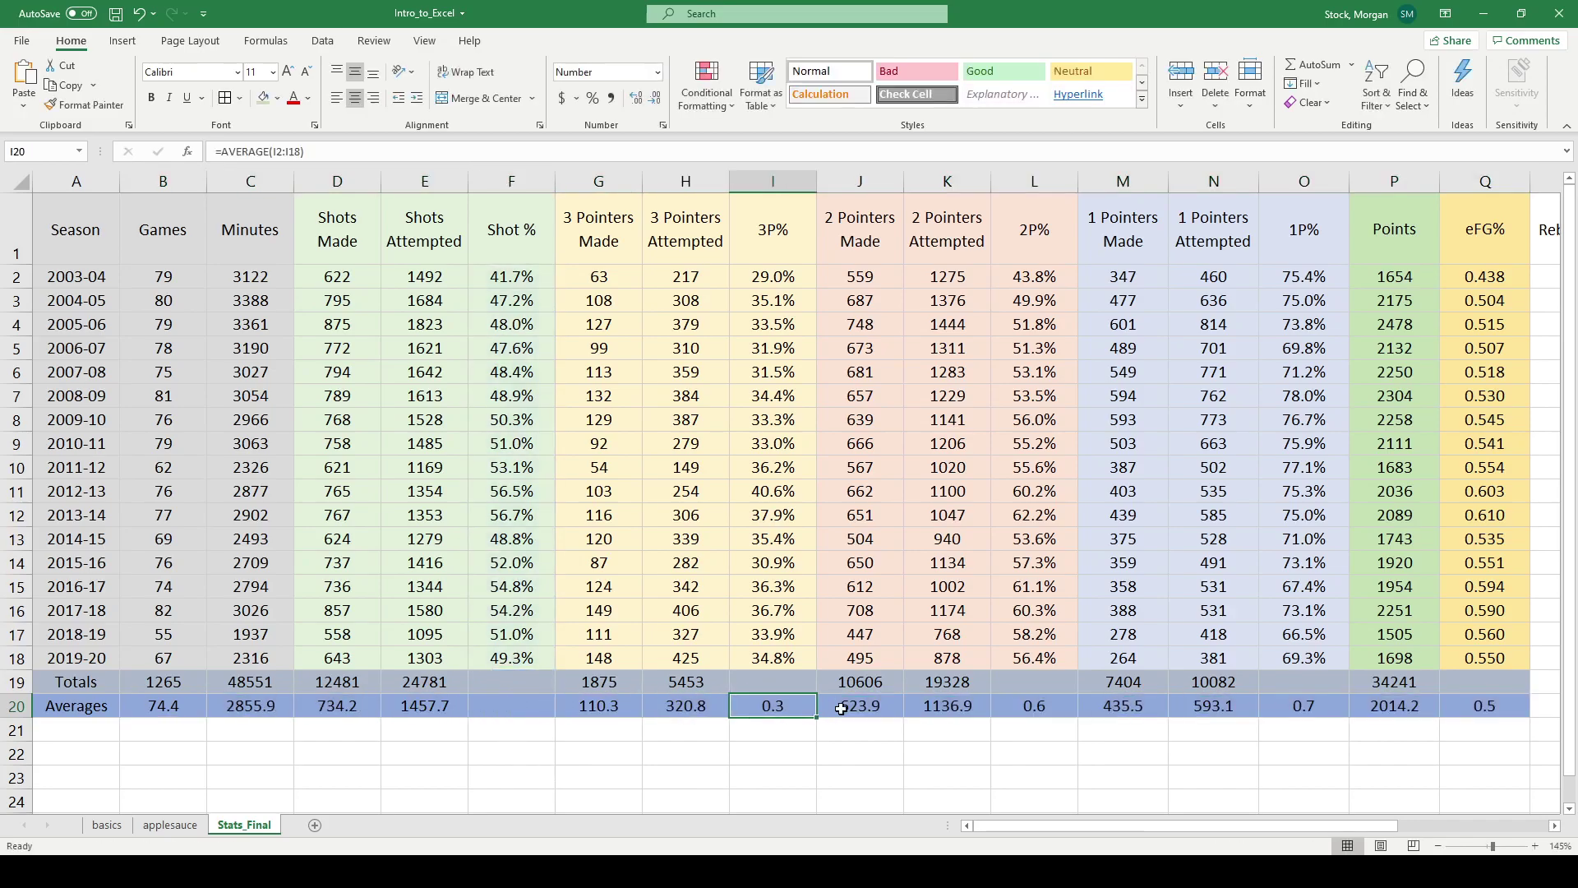
pyautogui.doubleClick(1040, 706)
pyautogui.doubleClick(1304, 706)
pyautogui.doubleClick(1485, 706)
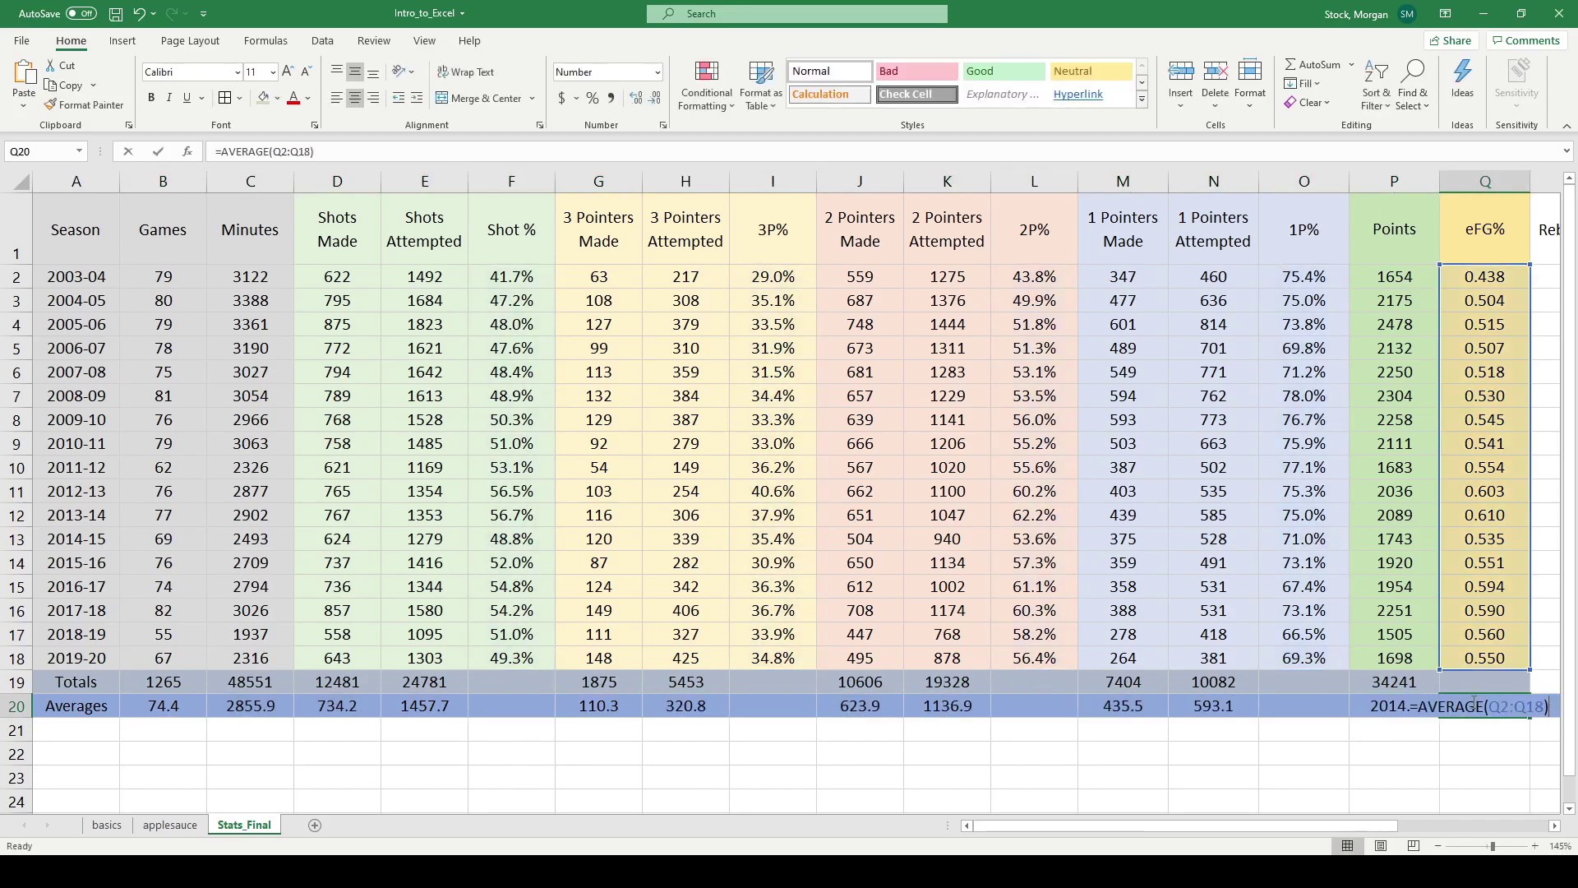
pyautogui.click(1361, 748)
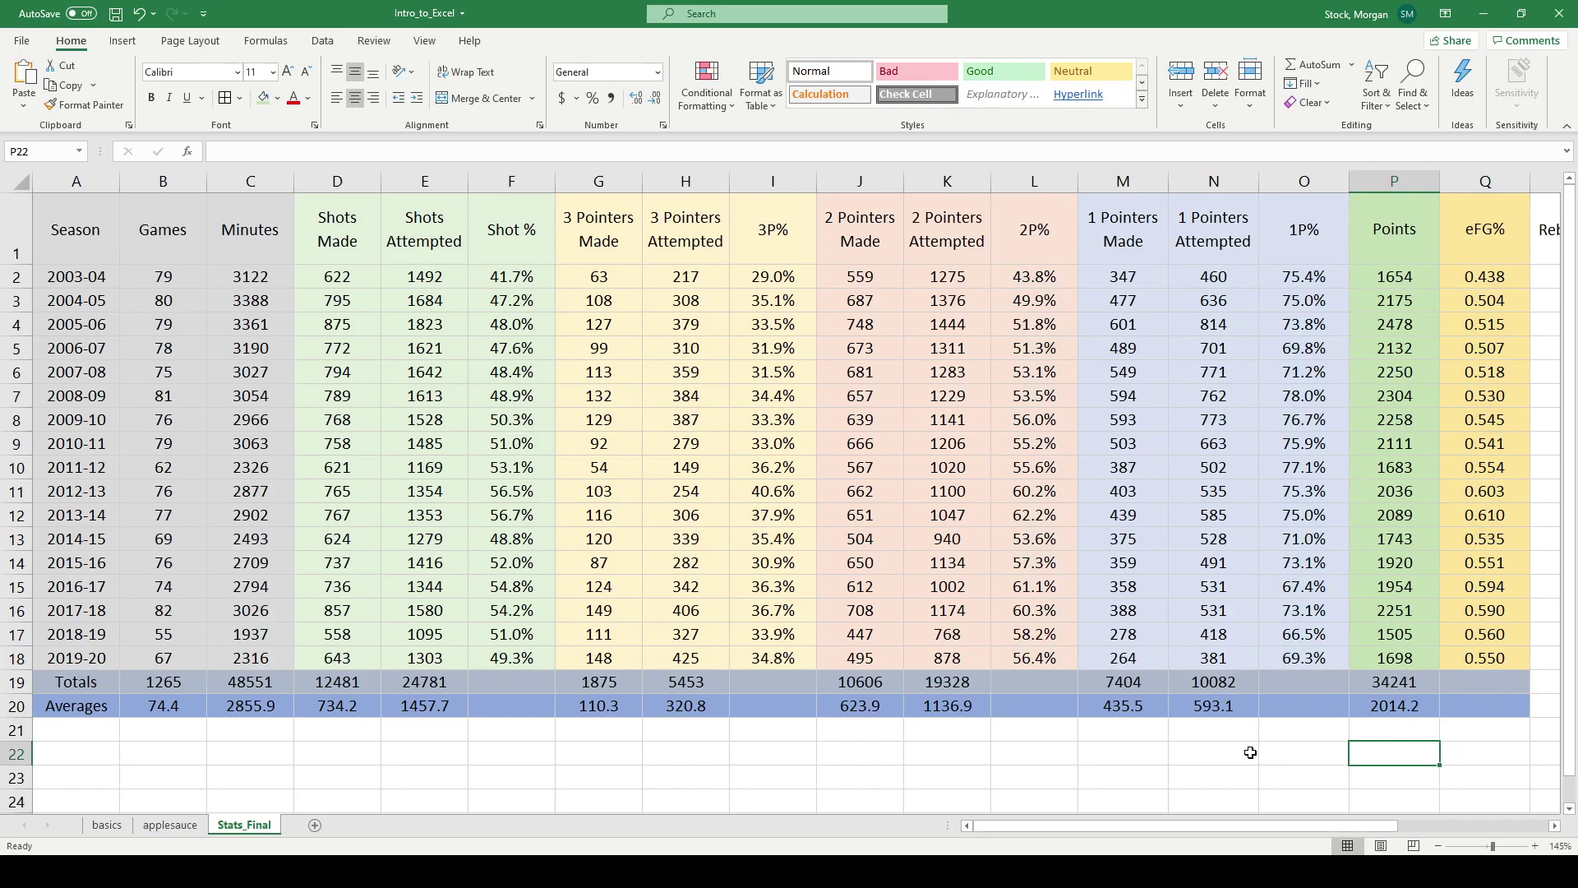